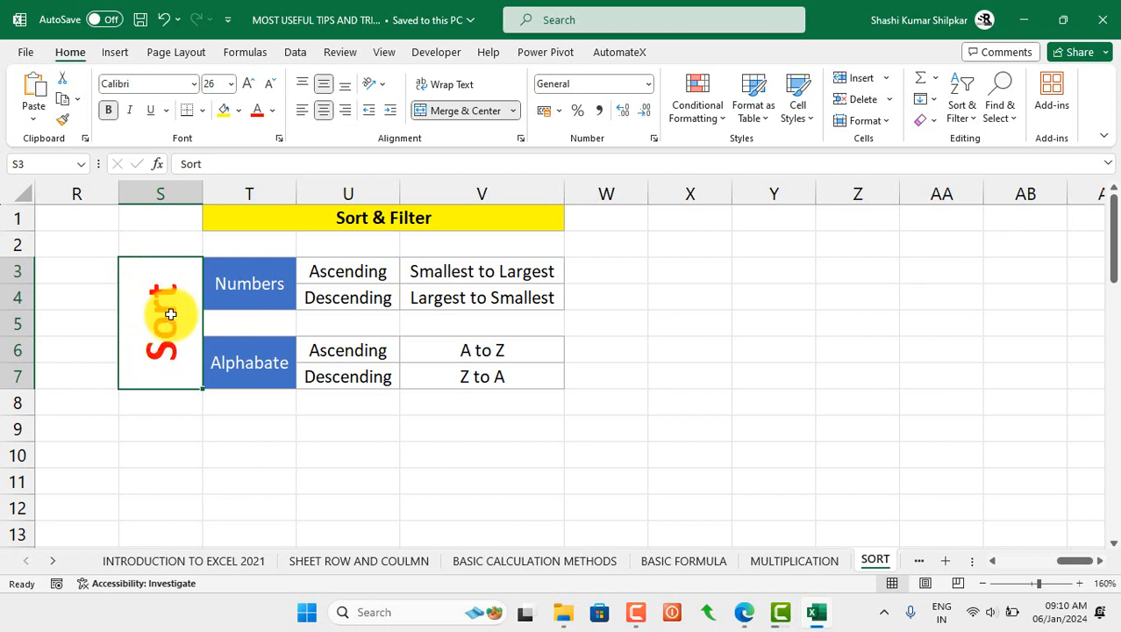
# Step: Review the sort notes for Numbers and Alphabate, focusing on what ascending and descending order mean for numbers
pyautogui.click(618, 349)
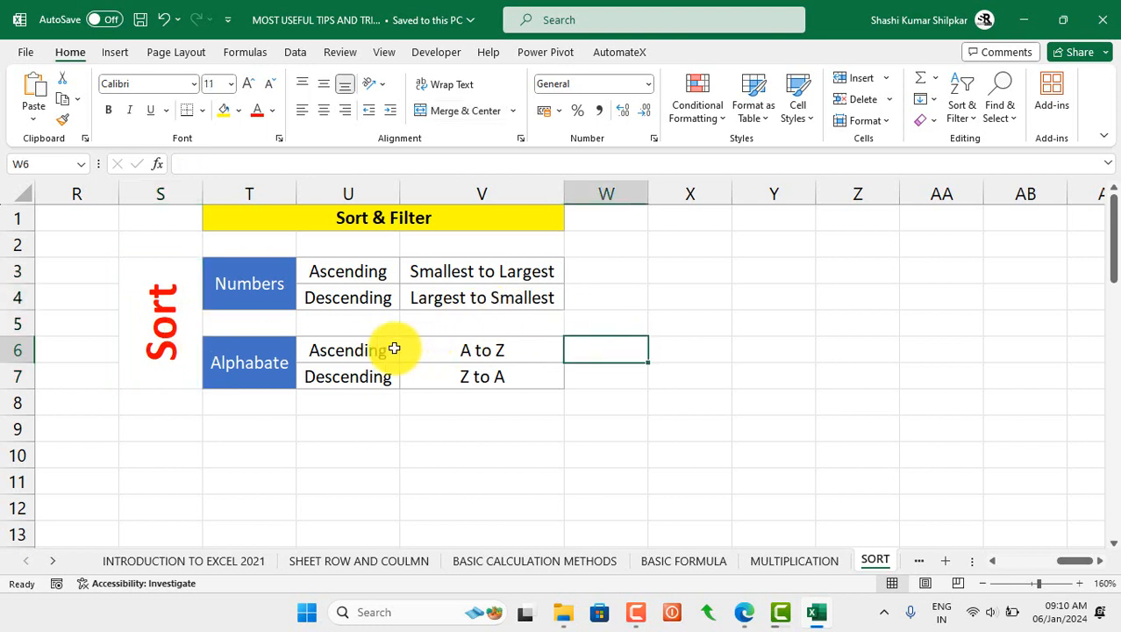
pyautogui.click(266, 284)
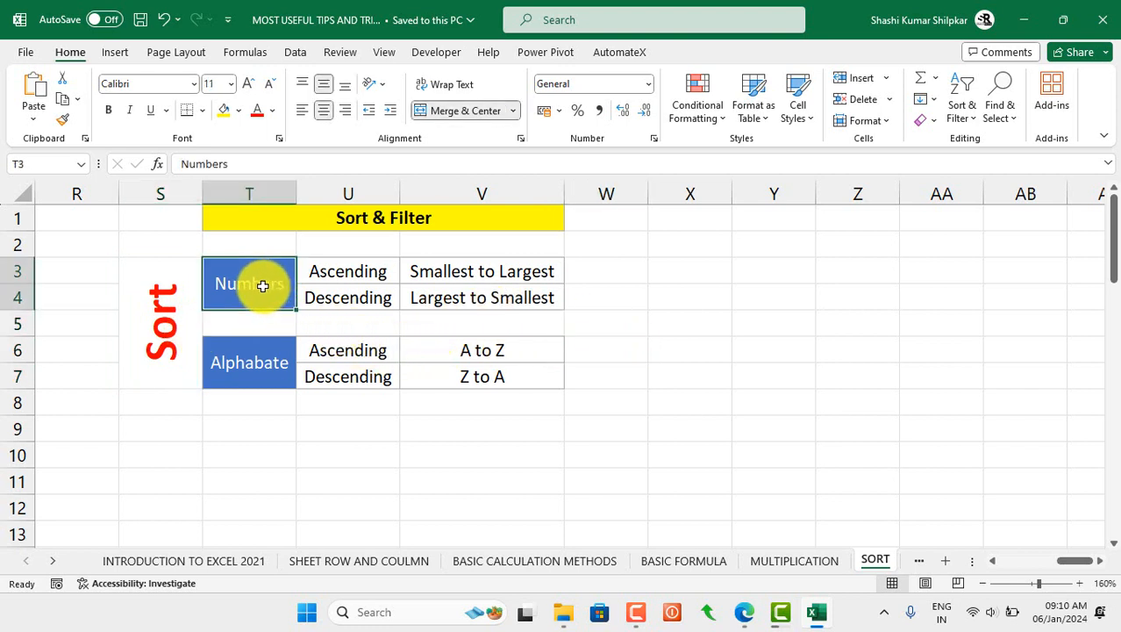
pyautogui.click(274, 361)
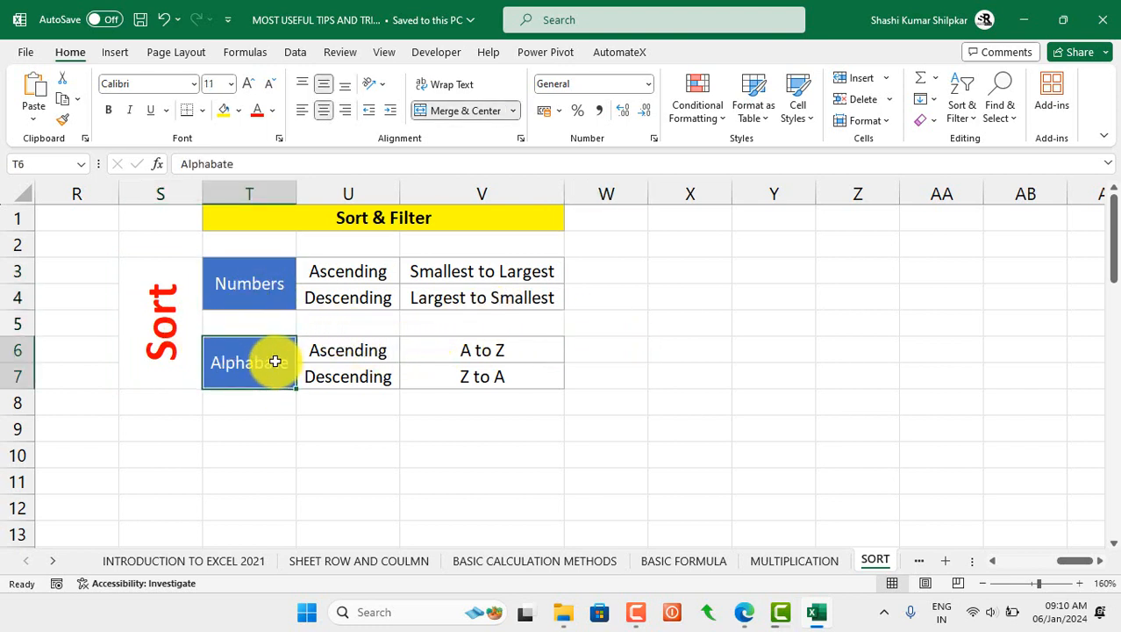
pyautogui.click(276, 292)
pyautogui.click(353, 272)
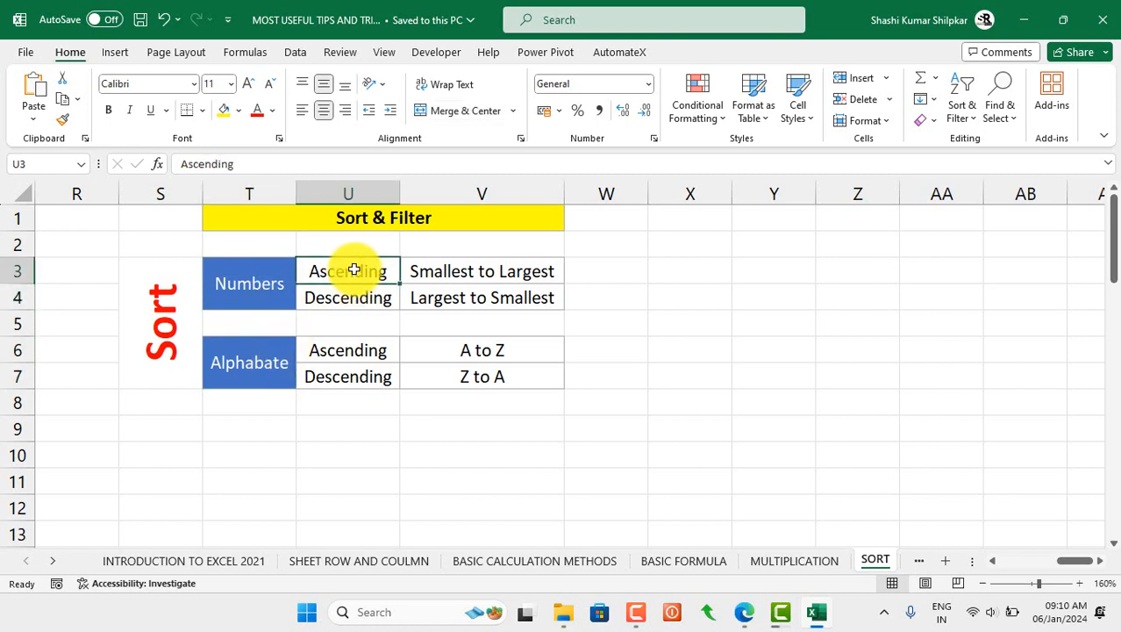
pyautogui.click(350, 294)
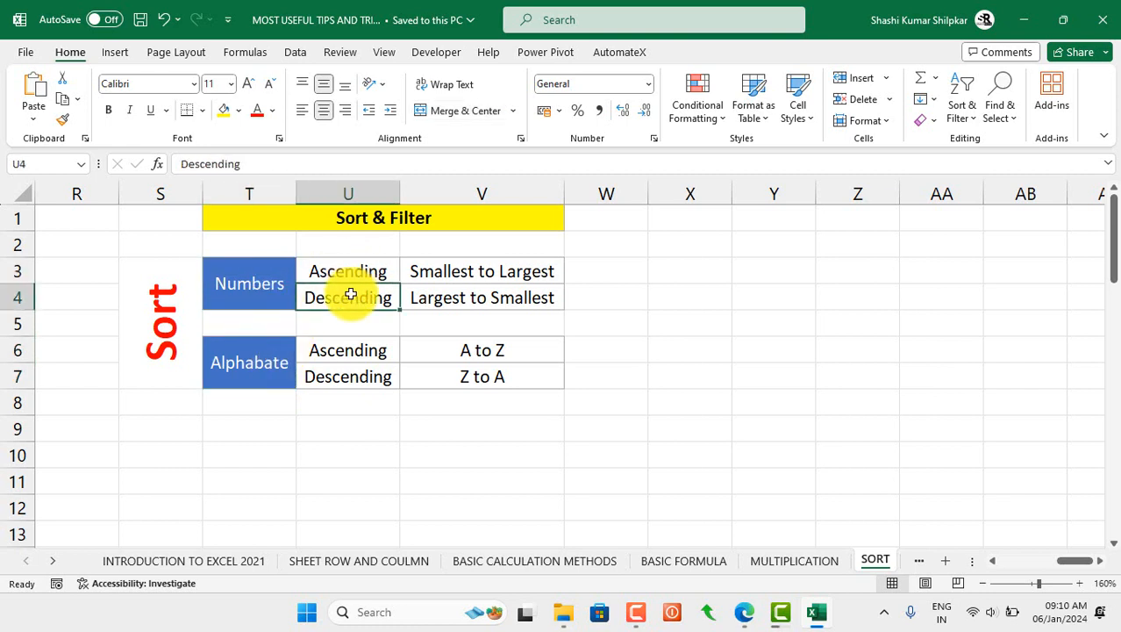
pyautogui.click(250, 283)
pyautogui.click(340, 271)
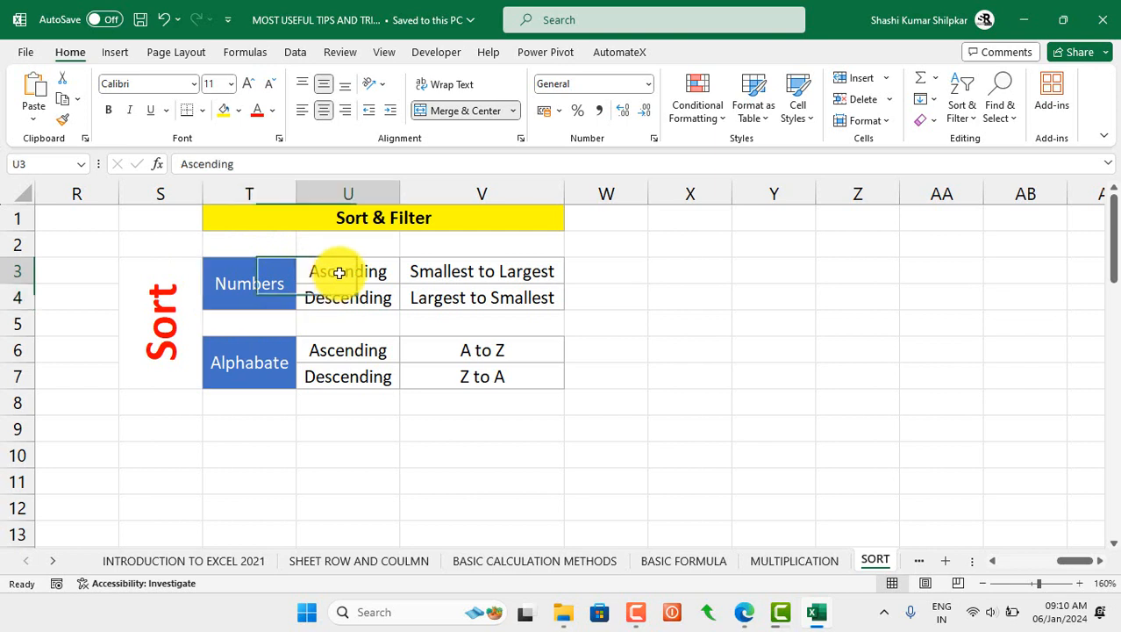
pyautogui.click(469, 275)
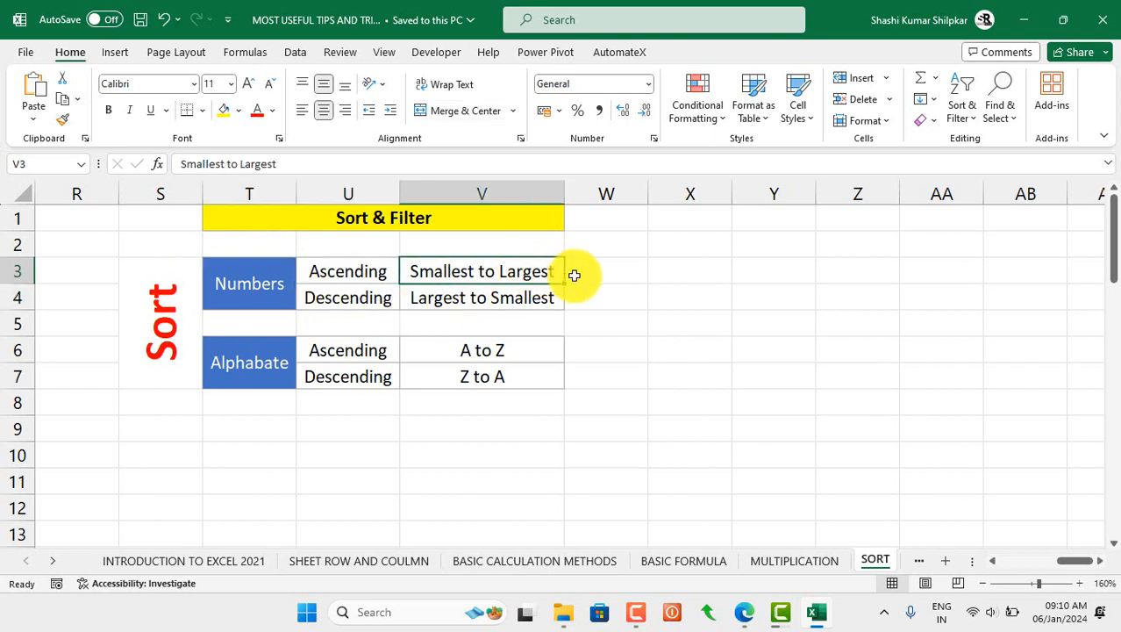
# Step: Enter the examples "1 TO 10" in cell X3 and "10 TO 1" in cell X4 beside the number sort orders
pyautogui.click(665, 276)
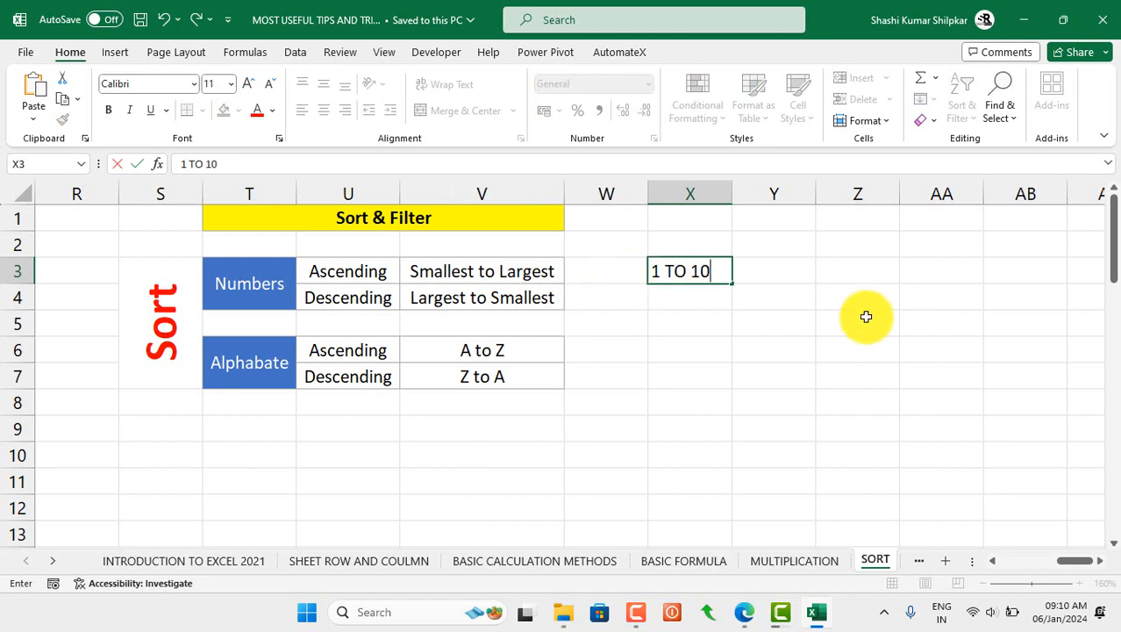
pyautogui.click(373, 301)
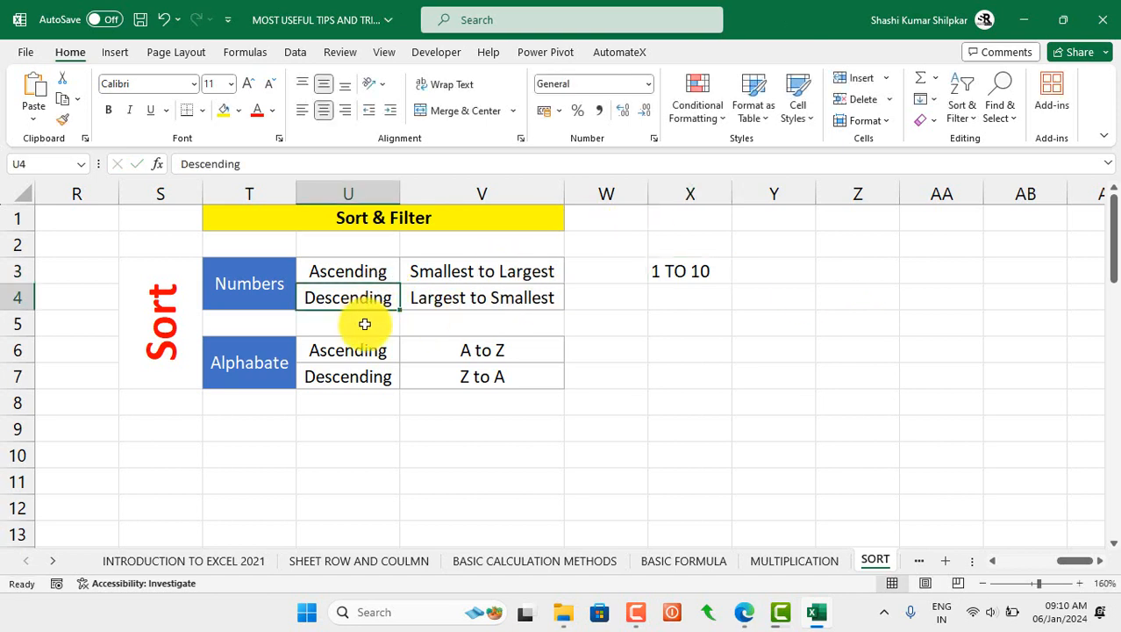
pyautogui.click(477, 307)
pyautogui.click(676, 294)
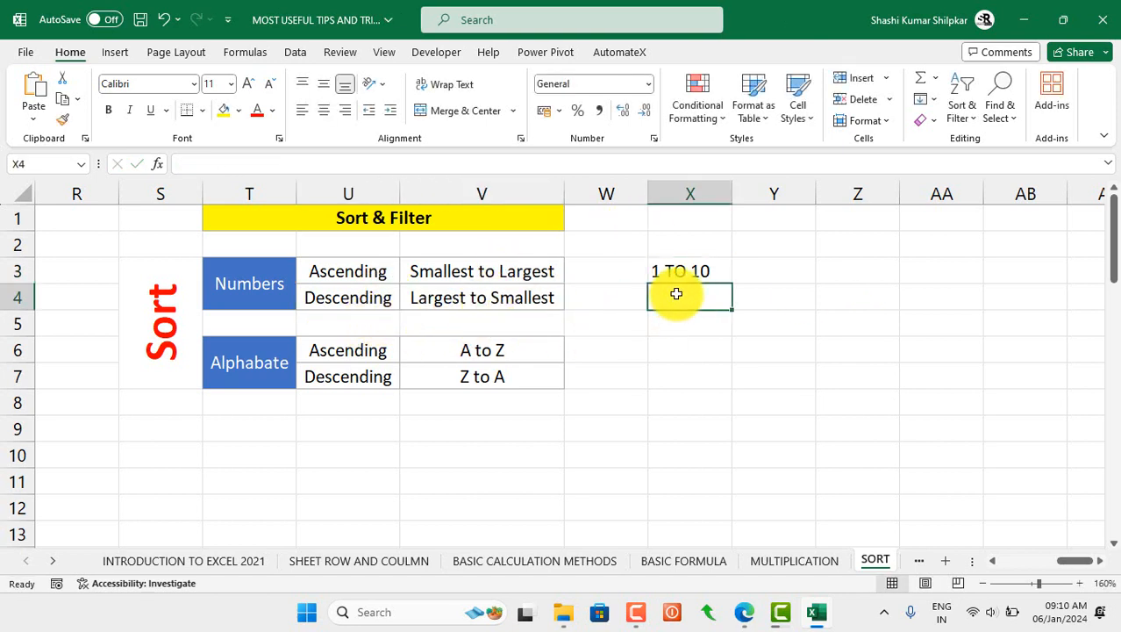
pyautogui.write('10 TO 1')
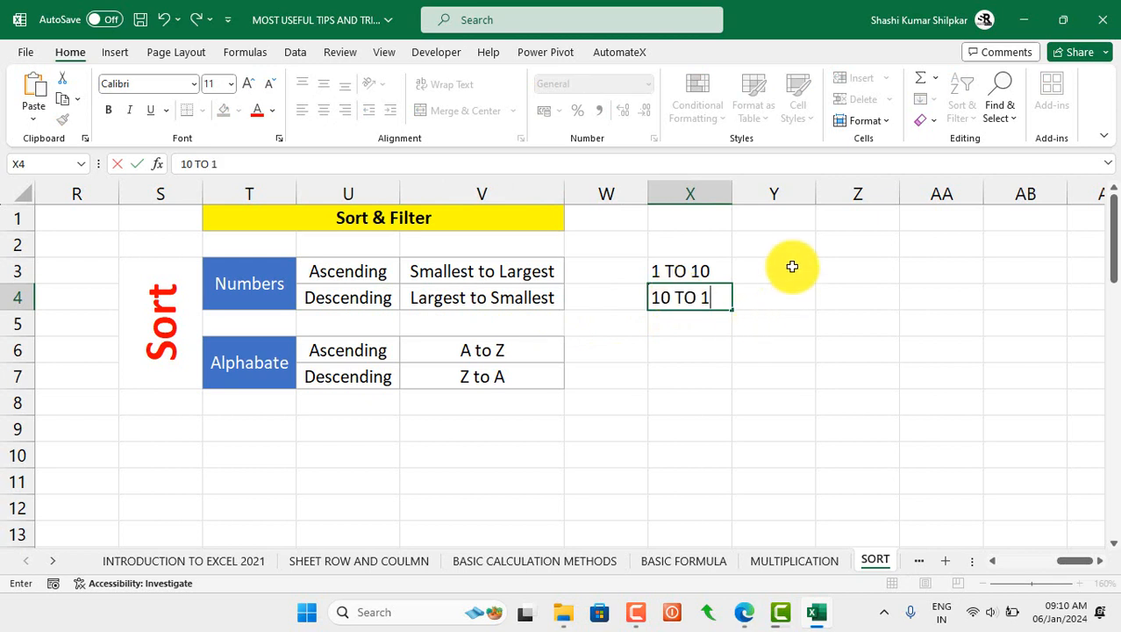
pyautogui.click(758, 374)
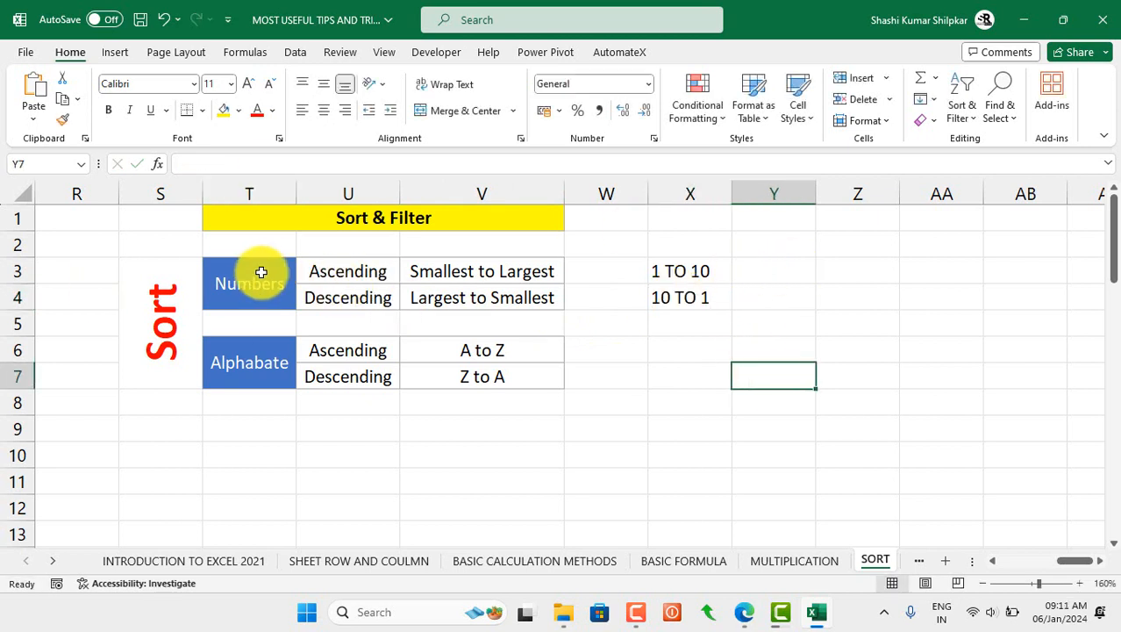
# Step: Review the ascending and descending orders for Alphabate and compare them with the Numbers rows in the notes table
pyautogui.moveTo(261, 270); pyautogui.dragTo(623, 307)
pyautogui.click(247, 360)
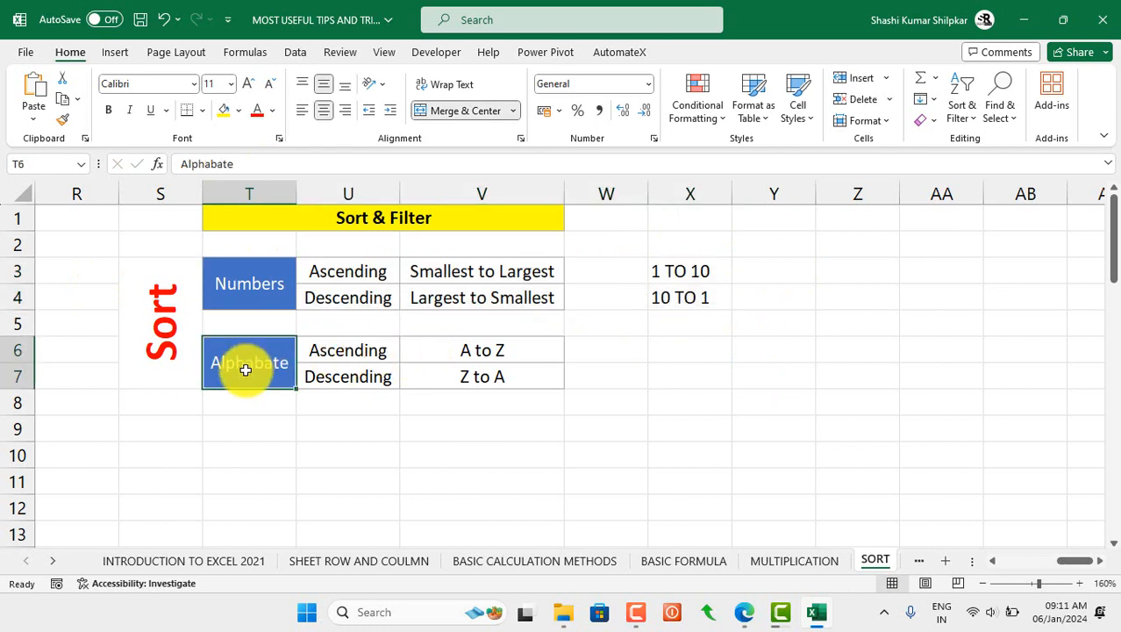
pyautogui.click(341, 346)
pyautogui.click(467, 351)
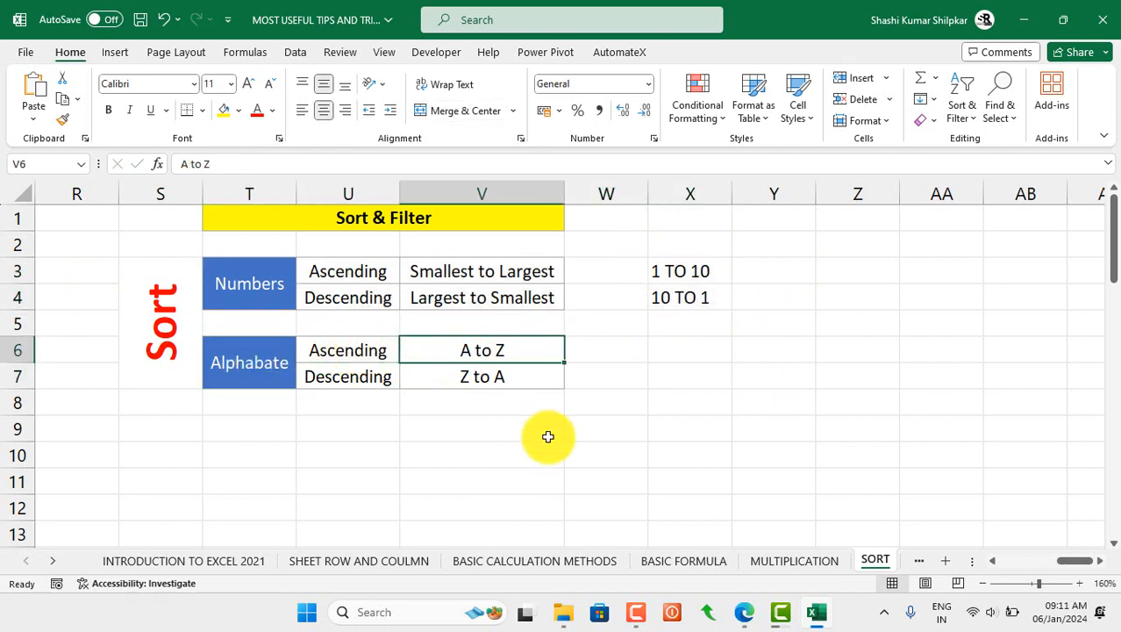
pyautogui.click(369, 377)
pyautogui.click(473, 379)
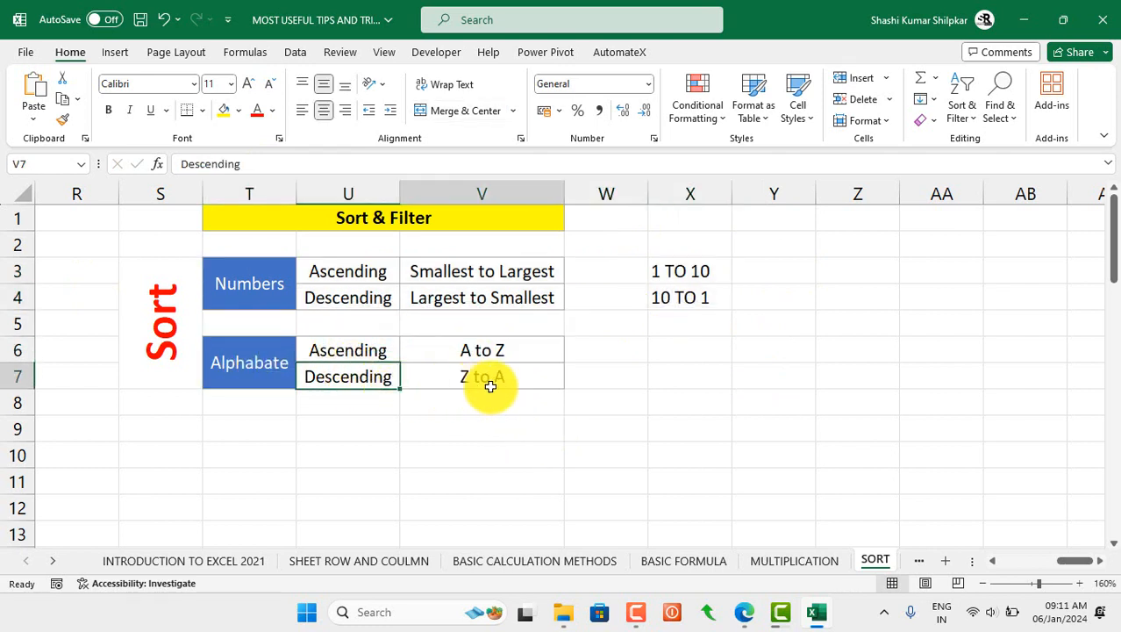
pyautogui.click(281, 291)
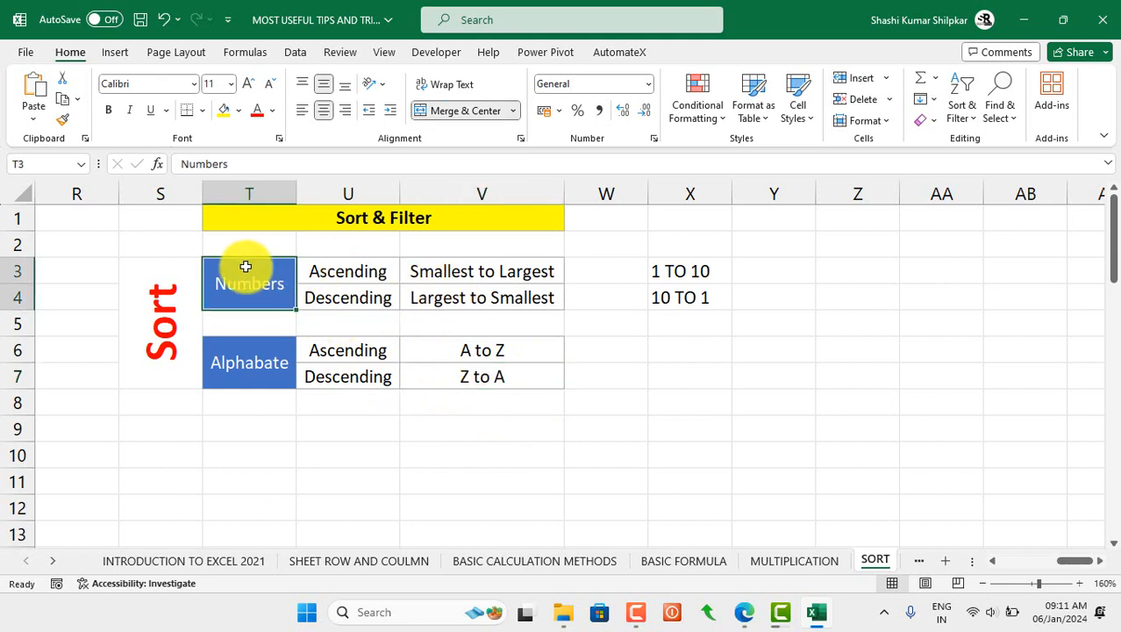
pyautogui.moveTo(246, 267); pyautogui.dragTo(644, 308)
pyautogui.click(262, 362)
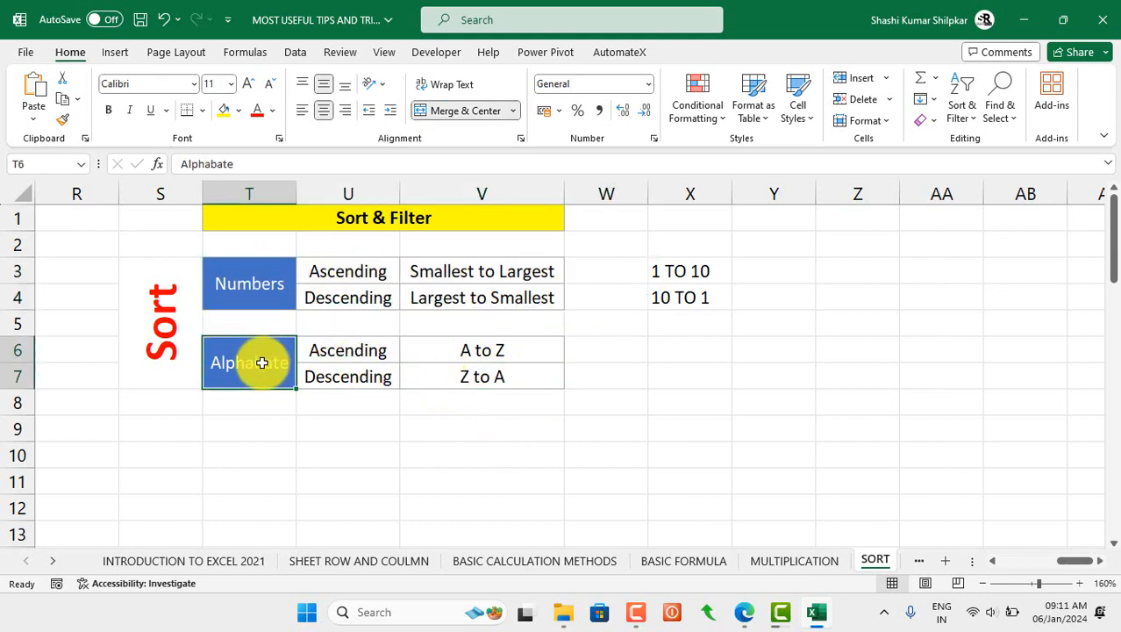
pyautogui.click(268, 292)
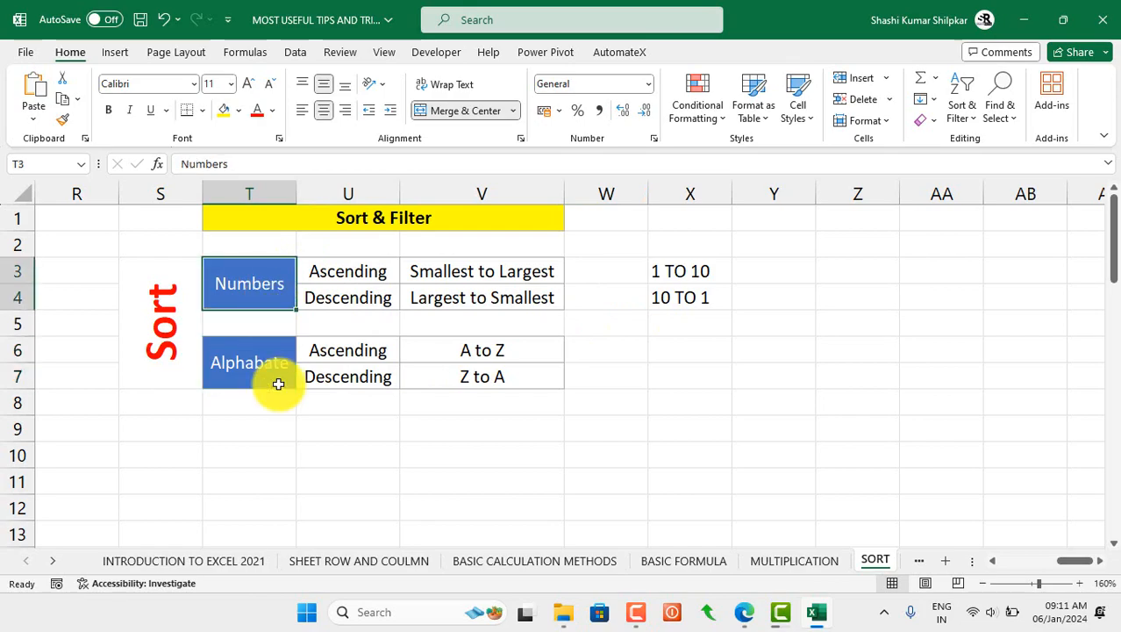
pyautogui.click(276, 377)
# Step: Examine the learner records table on the SORT sheet, covering its column headers from LearnerName to Hallticket and all its rows
pyautogui.moveTo(1067, 569); pyautogui.dragTo(996, 555)
pyautogui.click(788, 428)
pyautogui.keyDown('ctrl'); pyautogui.scroll(-3, 572, 322); pyautogui.keyUp('ctrl')
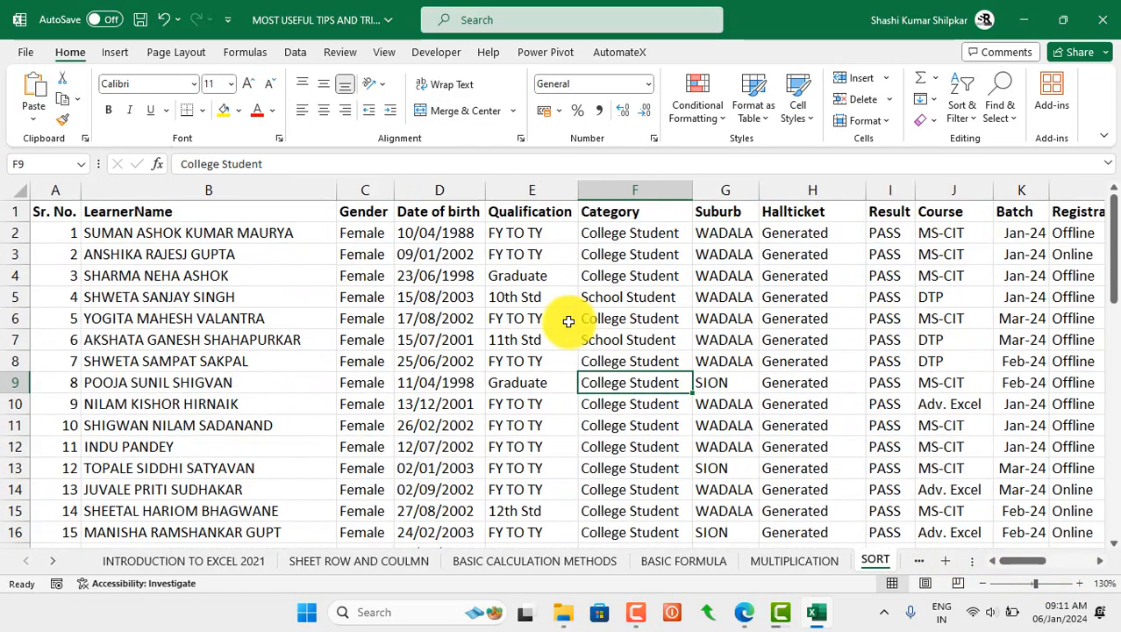
pyautogui.click(144, 211)
pyautogui.click(318, 207)
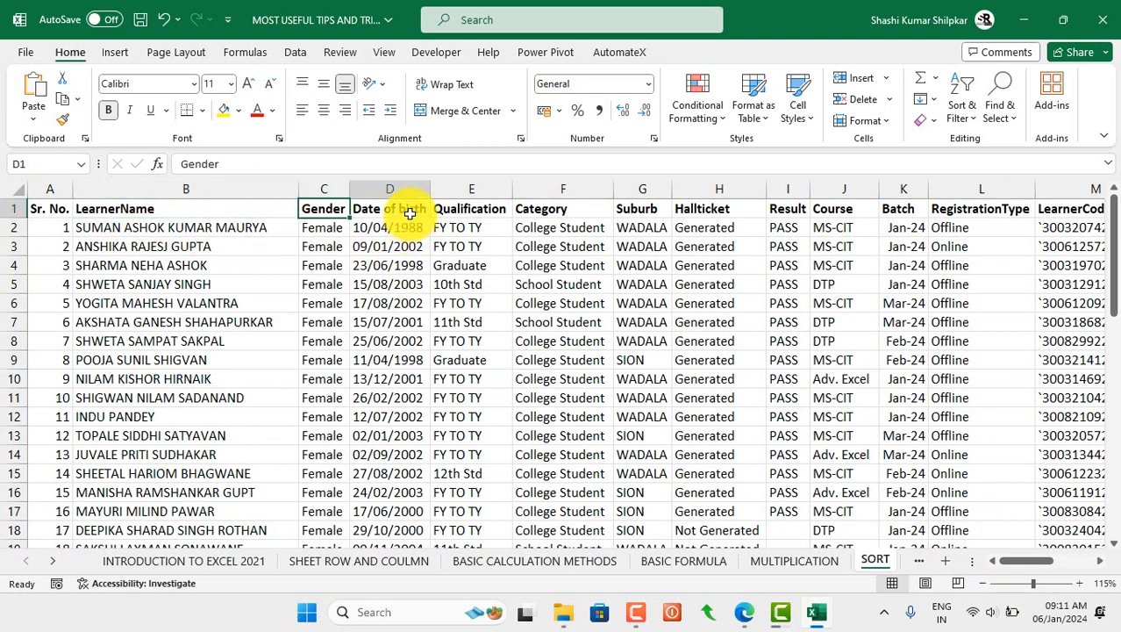
pyautogui.click(408, 211)
pyautogui.click(484, 208)
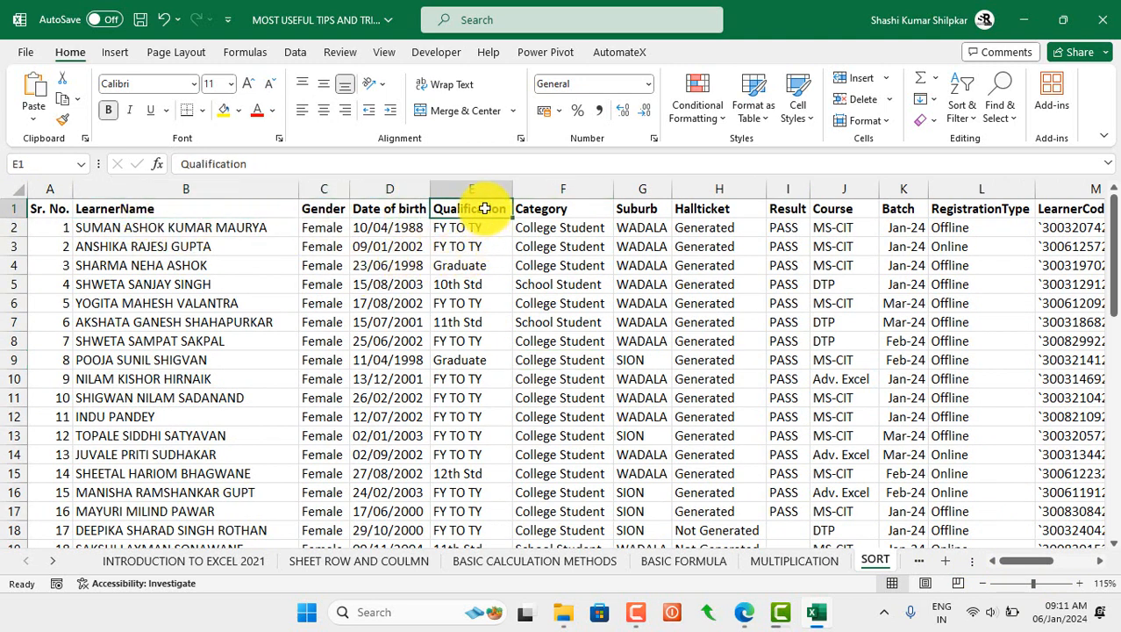
pyautogui.click(544, 210)
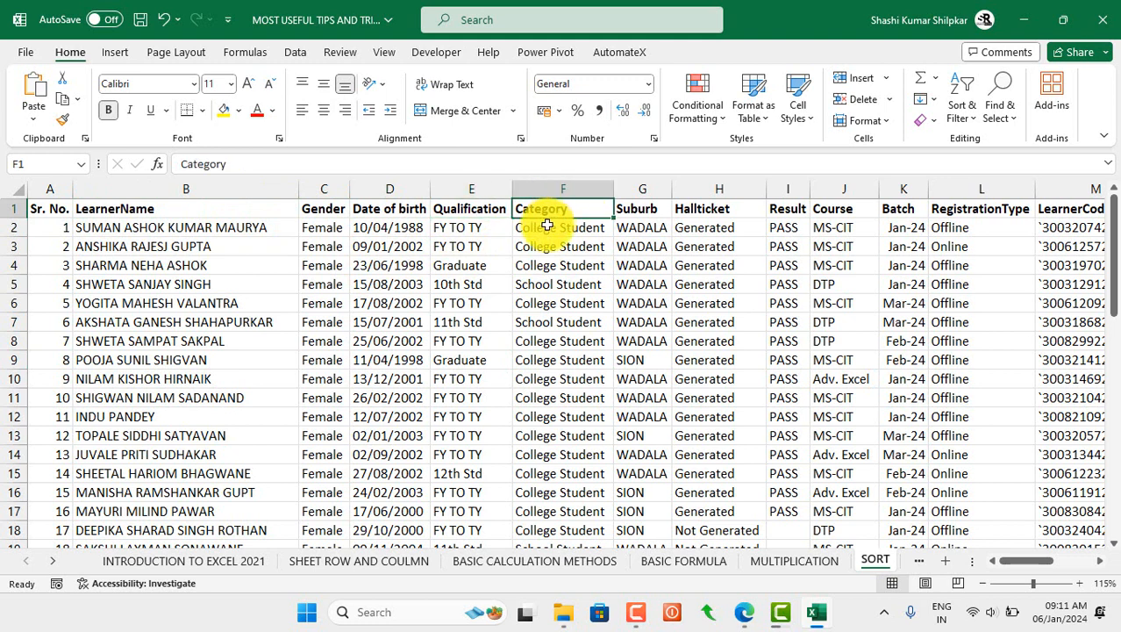
pyautogui.click(650, 209)
pyautogui.click(717, 215)
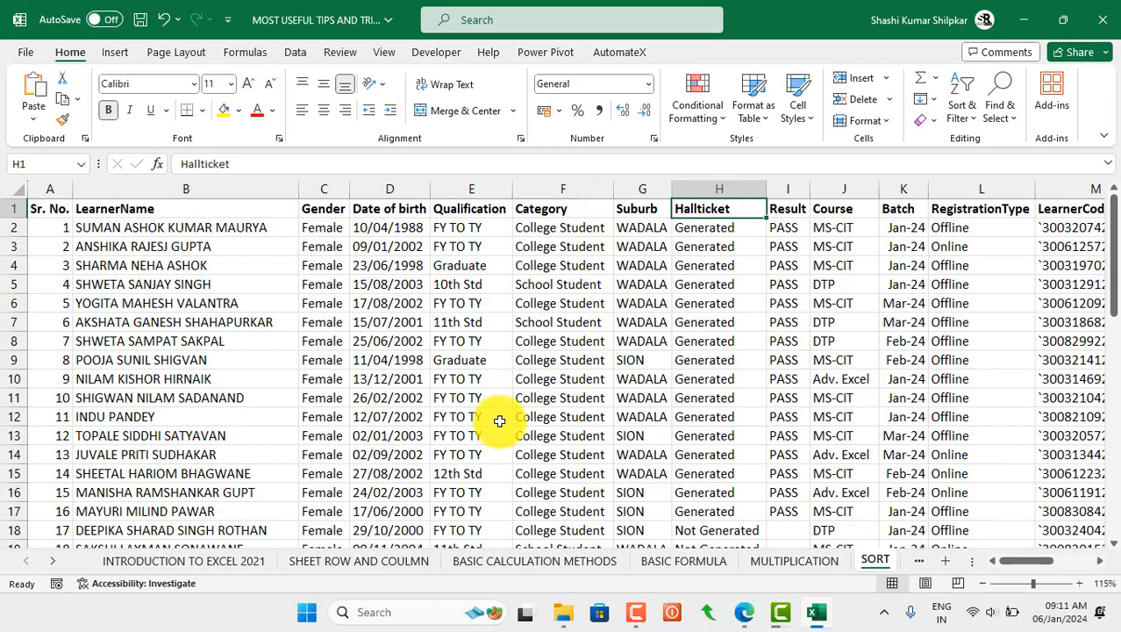
pyautogui.scroll(-10, 500, 419)
pyautogui.scroll(-6, 497, 414)
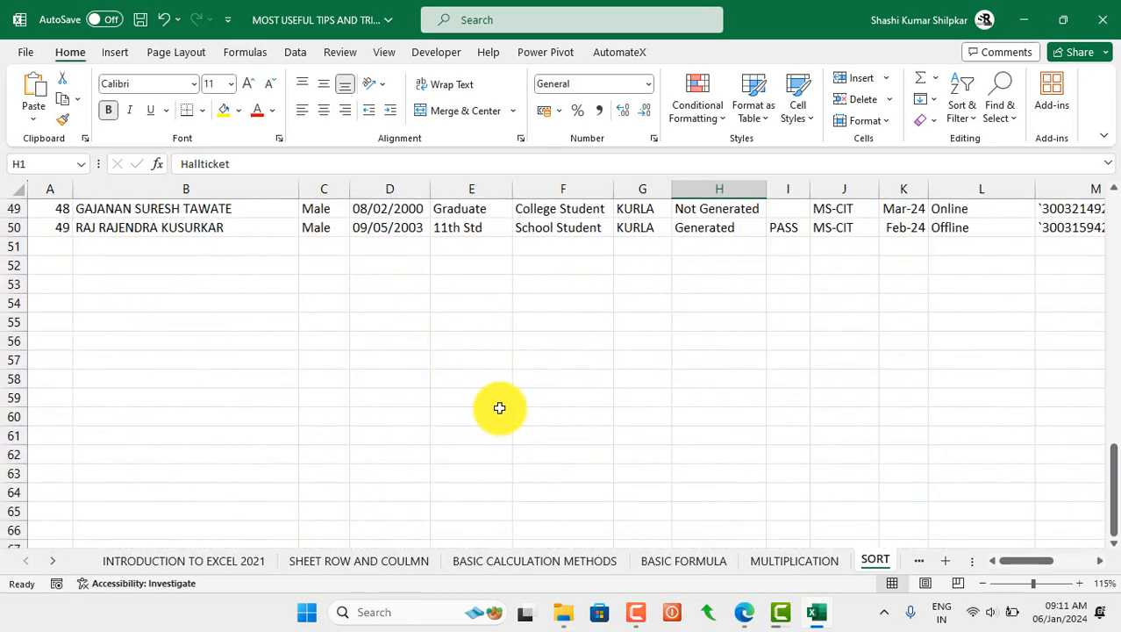
pyautogui.scroll(12, 499, 406)
pyautogui.scroll(4, 395, 400)
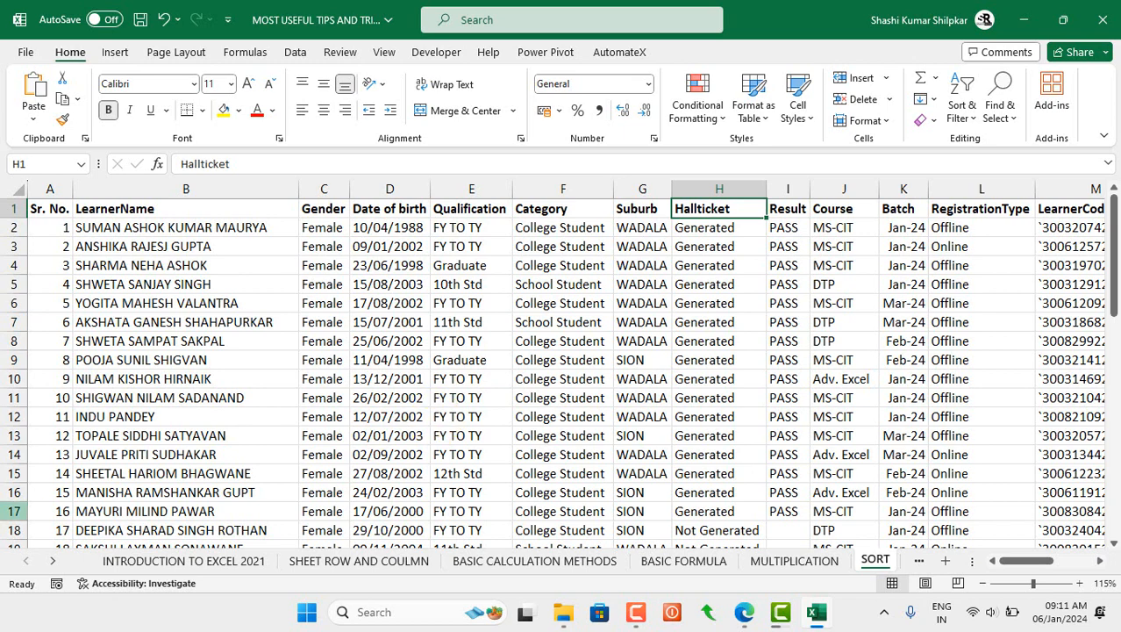
# Step: Examine the order of the entries in the LearnerName column throughout the learner records table
pyautogui.click(229, 333)
pyautogui.click(200, 419)
pyautogui.scroll(-2, 204, 456)
pyautogui.scroll(-1, 204, 456)
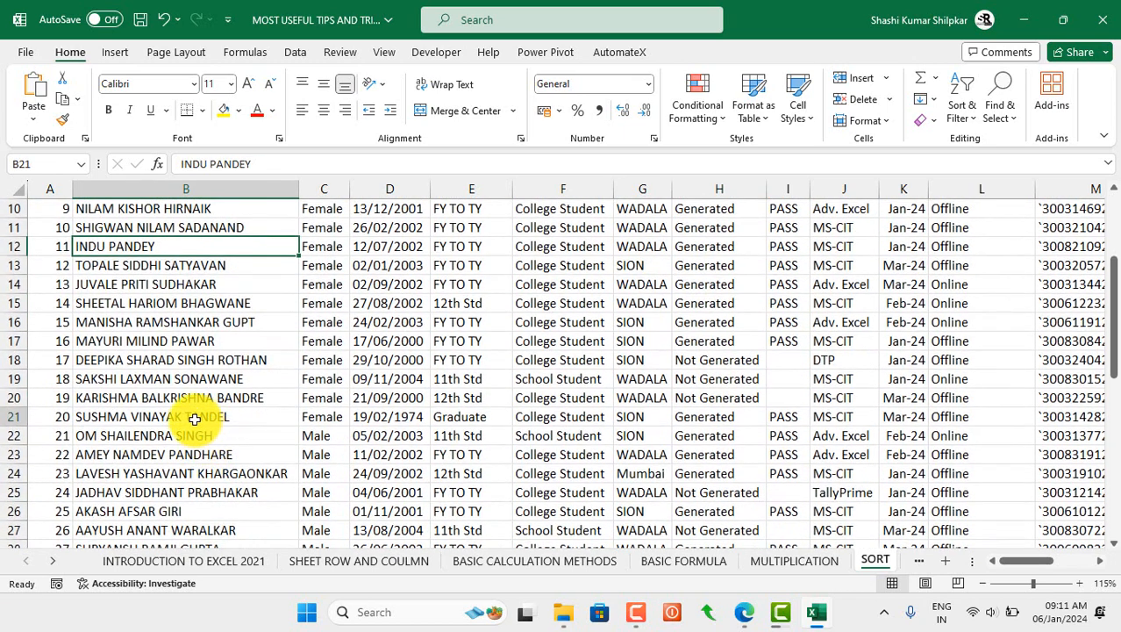
pyautogui.click(188, 419)
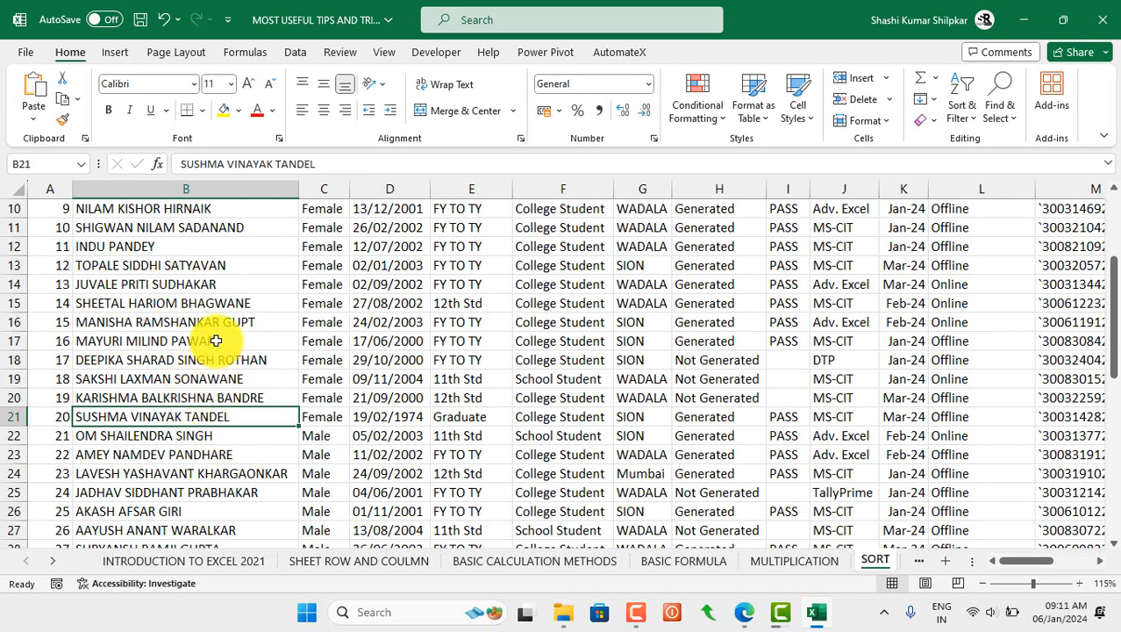
pyautogui.scroll(3, 221, 342)
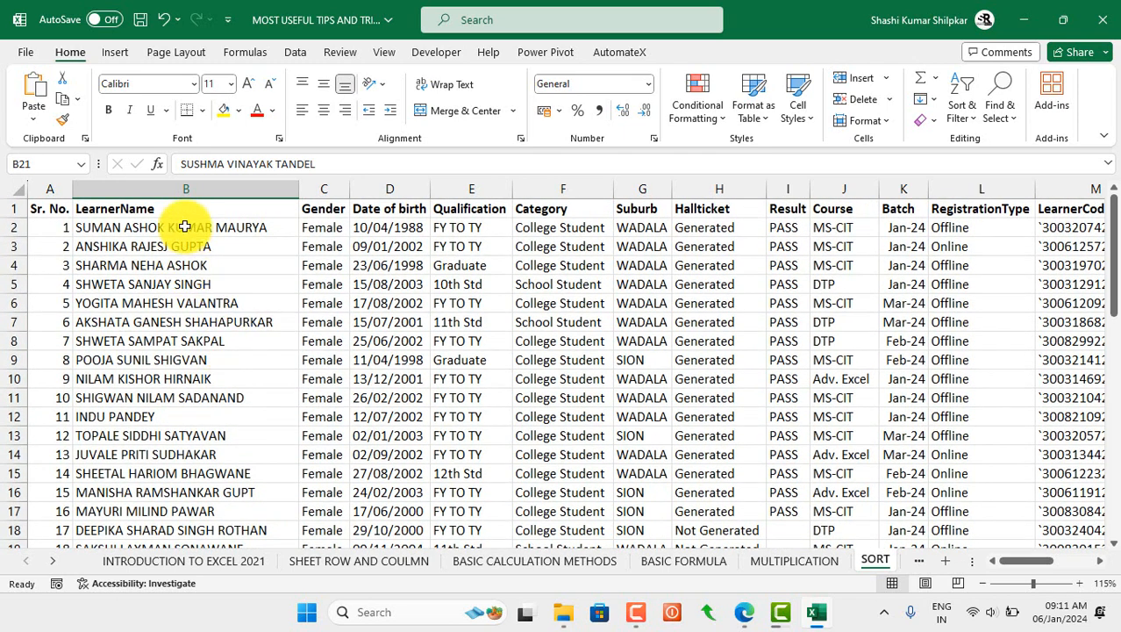
pyautogui.moveTo(188, 227); pyautogui.dragTo(178, 515)
pyautogui.click(221, 409)
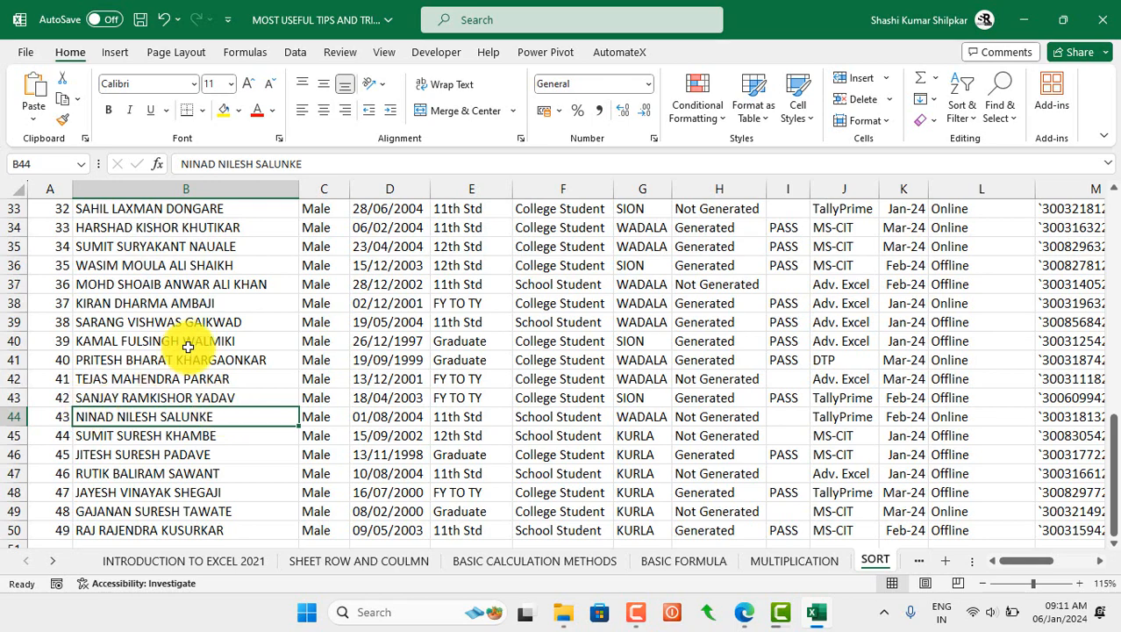
pyautogui.scroll(7, 188, 345)
pyautogui.scroll(4, 187, 347)
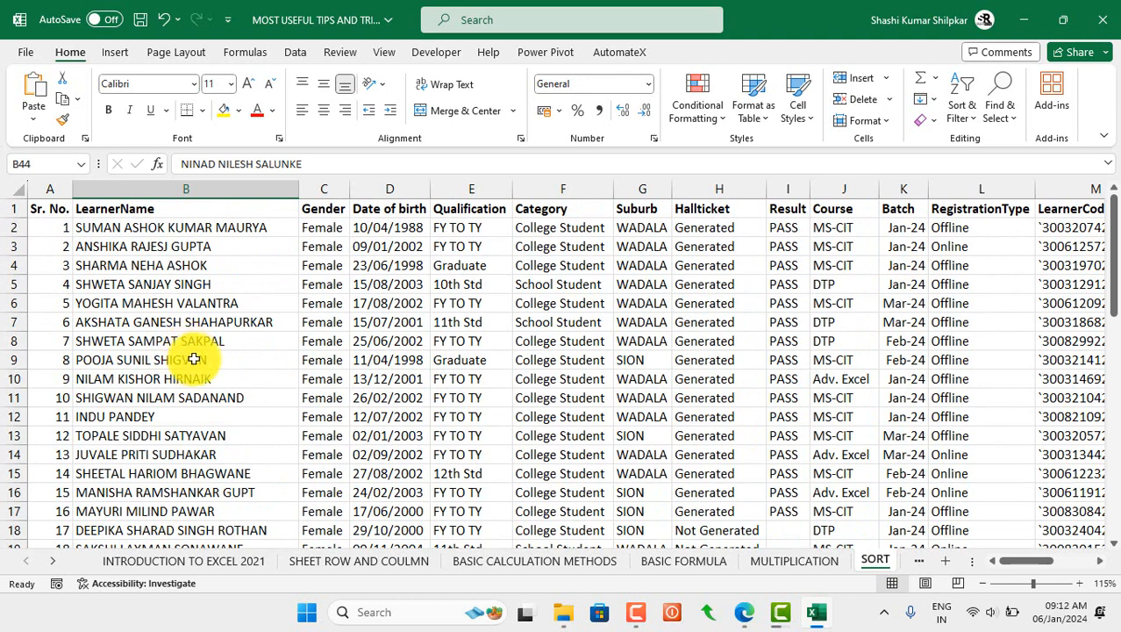
pyautogui.moveTo(198, 235); pyautogui.dragTo(182, 412)
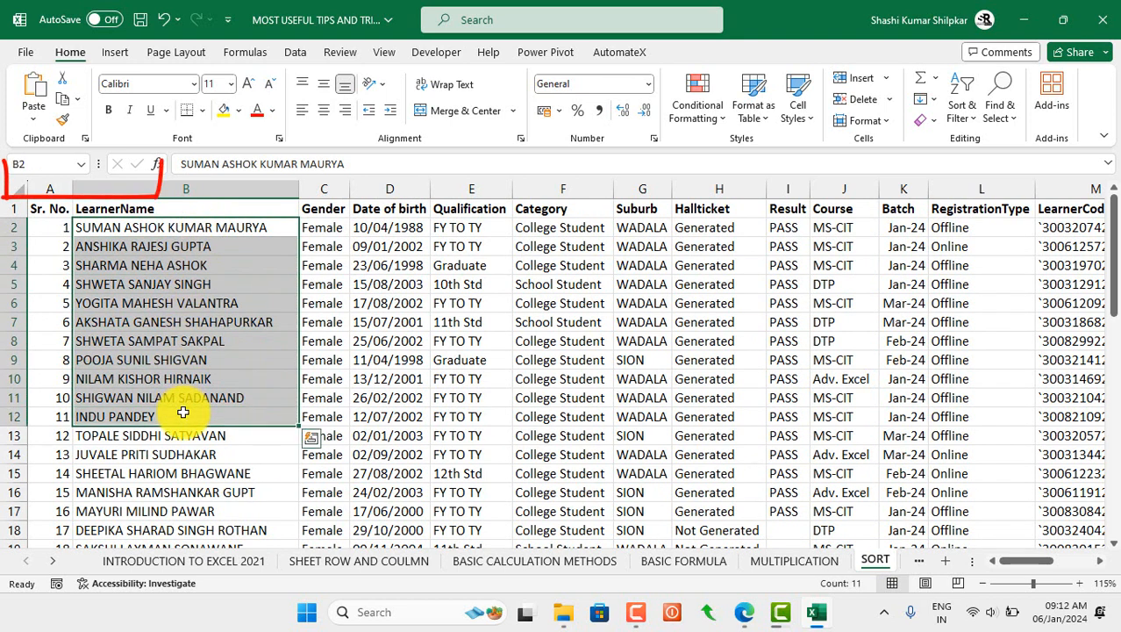
pyautogui.click(235, 222)
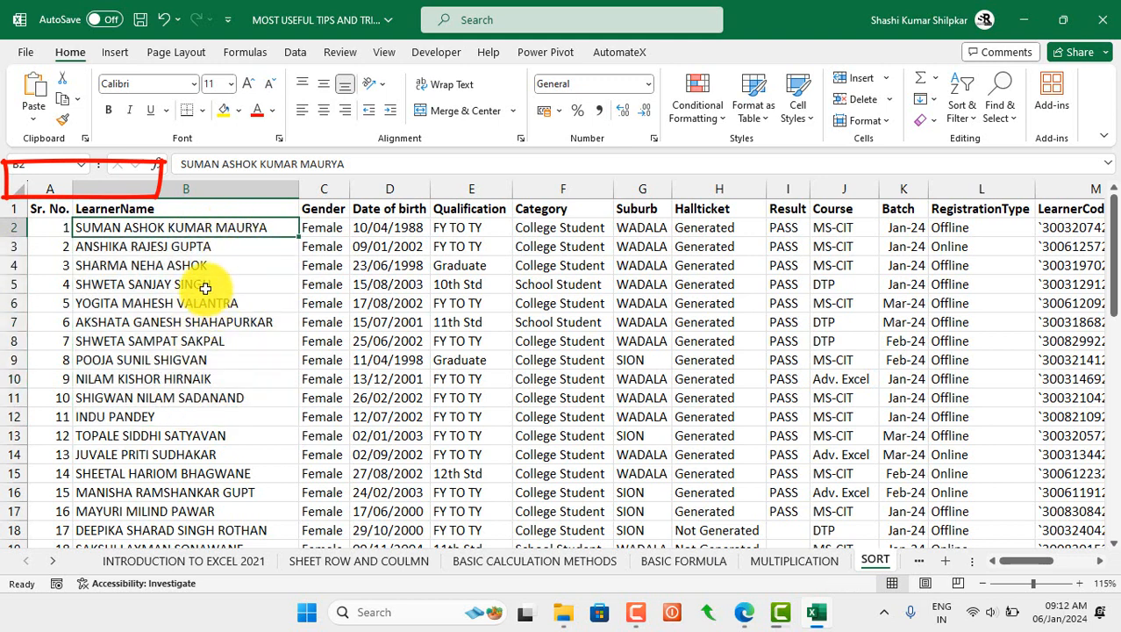
pyautogui.click(211, 242)
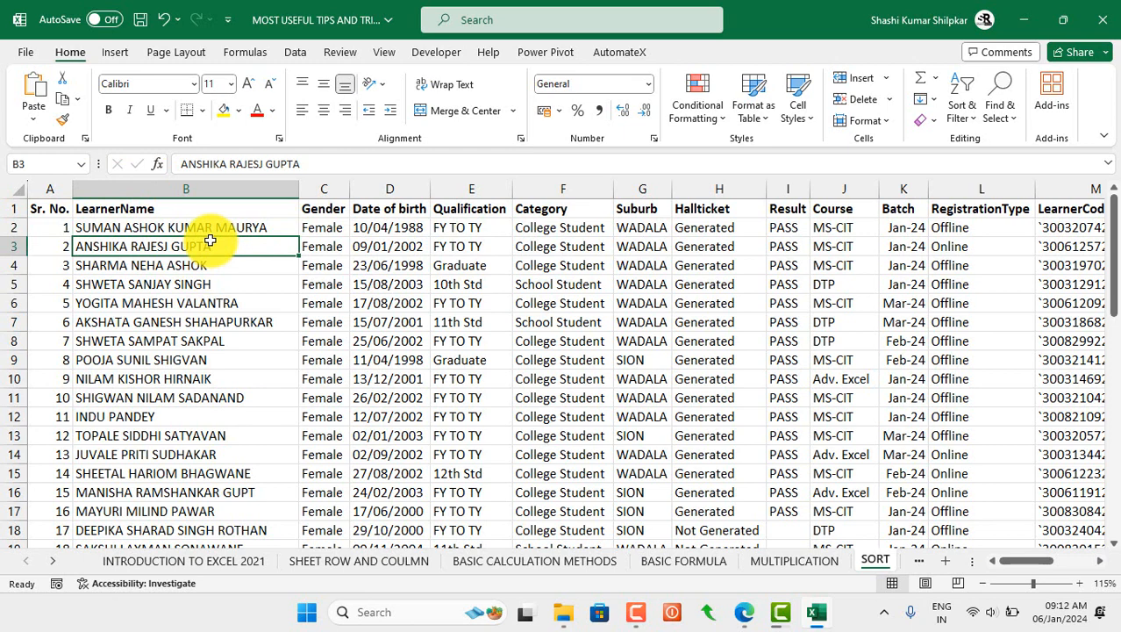
pyautogui.click(221, 320)
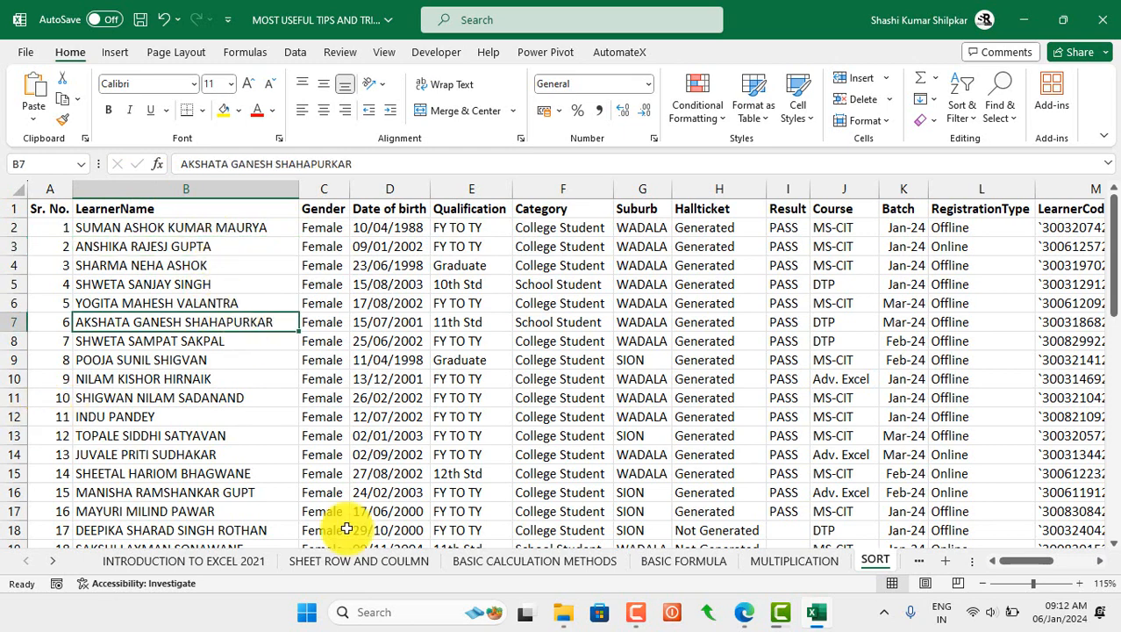
pyautogui.moveTo(1018, 561); pyautogui.dragTo(933, 547)
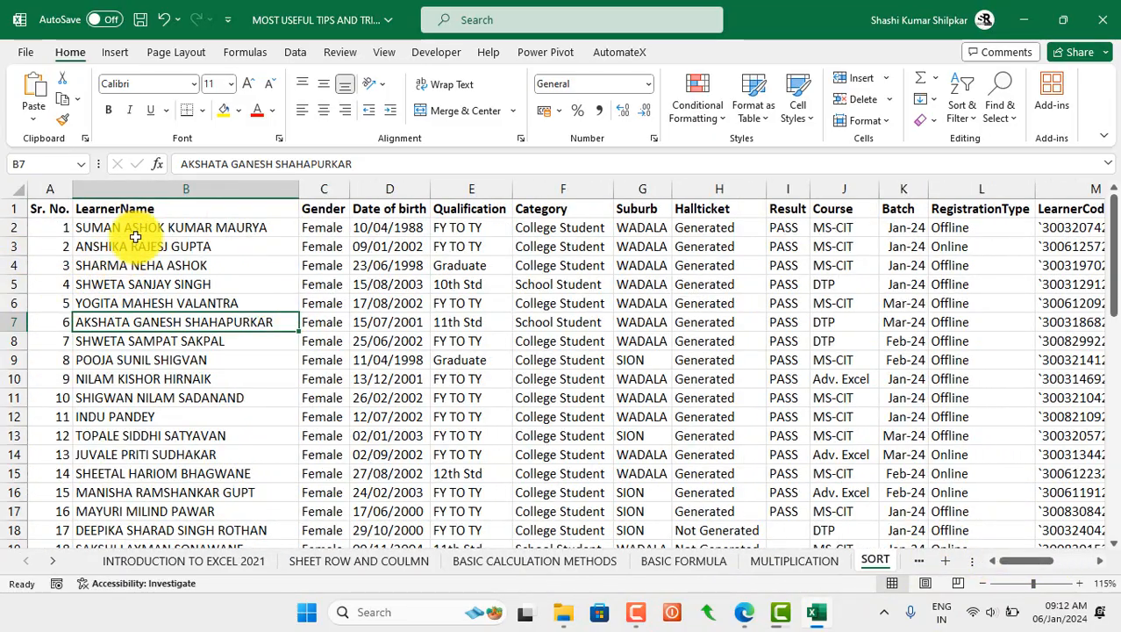
# Step: Select the LearnerName entries in B2:B50 and view the sort orders offered for text
pyautogui.moveTo(135, 231); pyautogui.dragTo(125, 470)
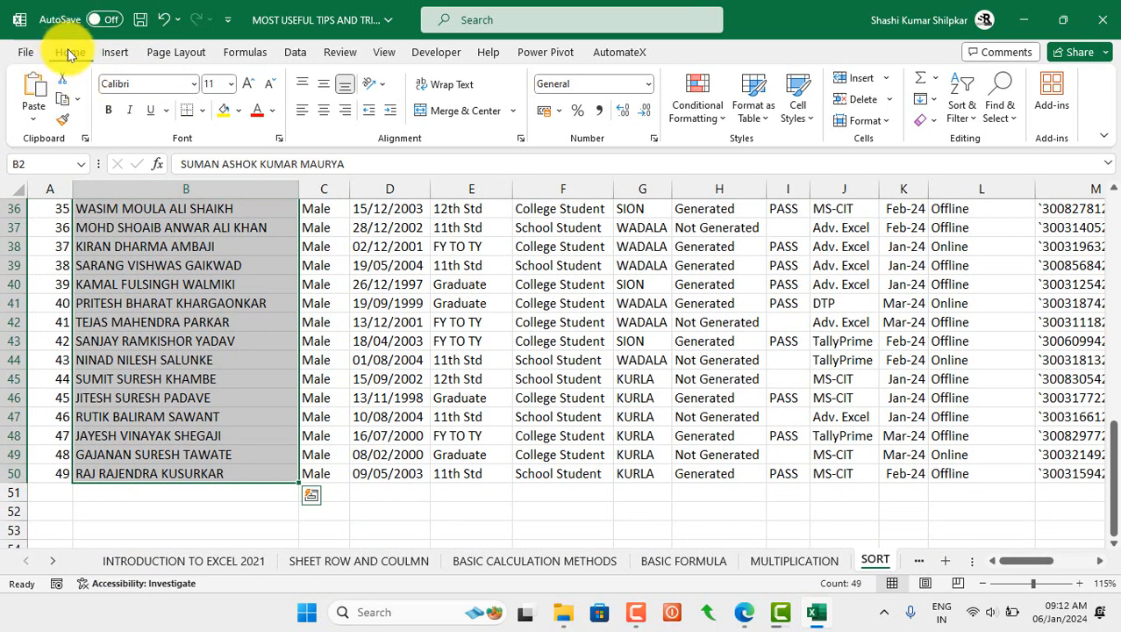
pyautogui.click(962, 97)
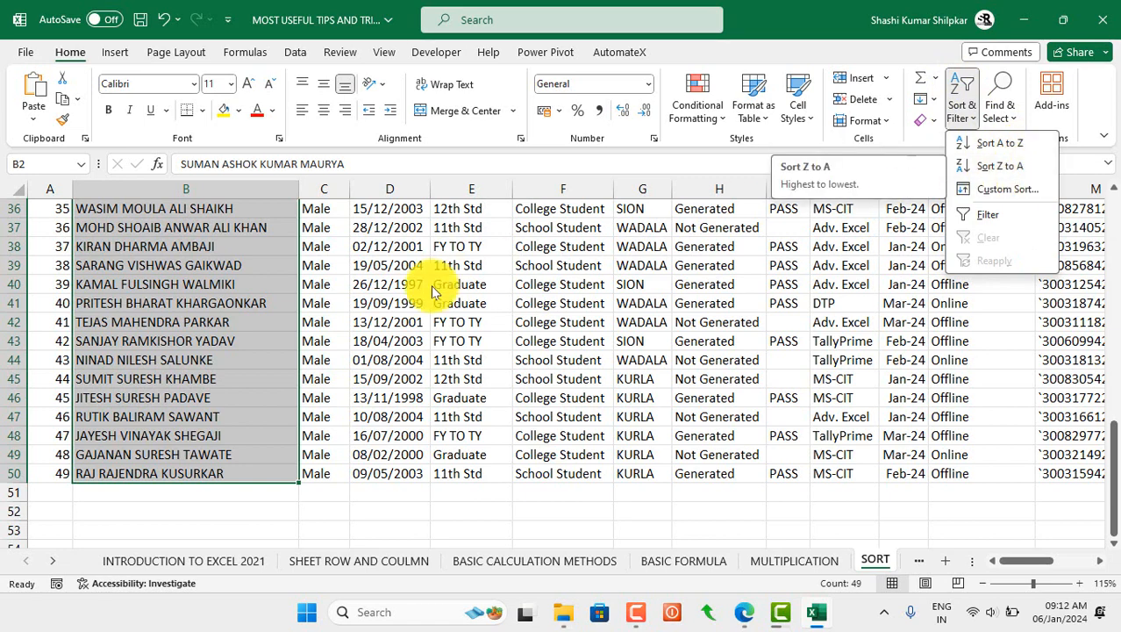
pyautogui.click(356, 339)
pyautogui.scroll(11, 356, 340)
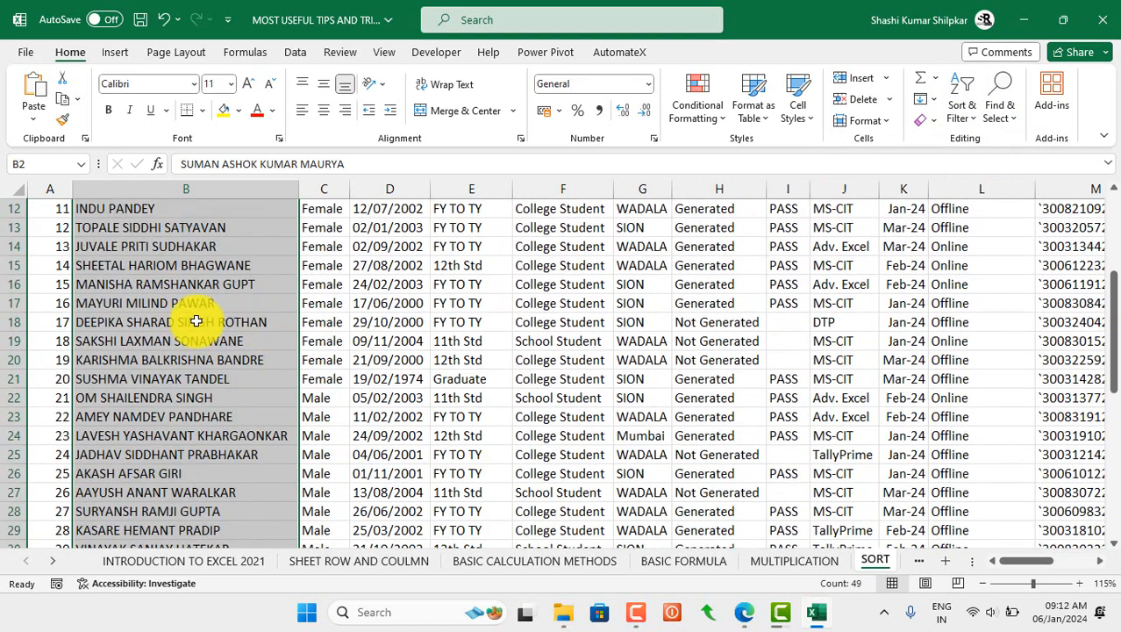
pyautogui.scroll(1, 118, 296)
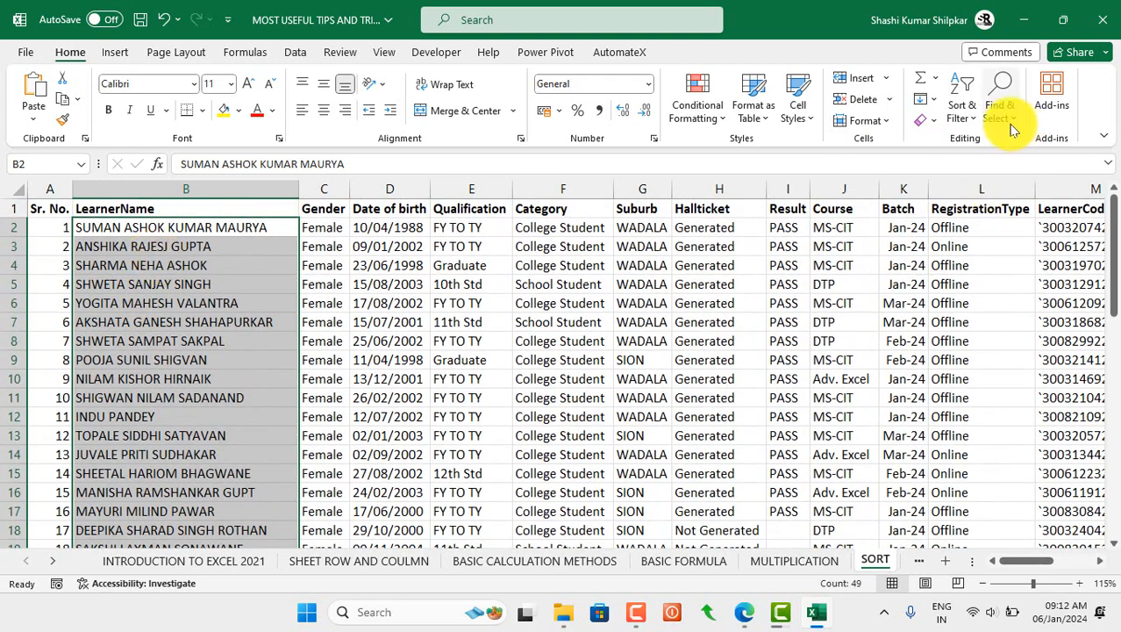
pyautogui.click(969, 107)
pyautogui.click(481, 295)
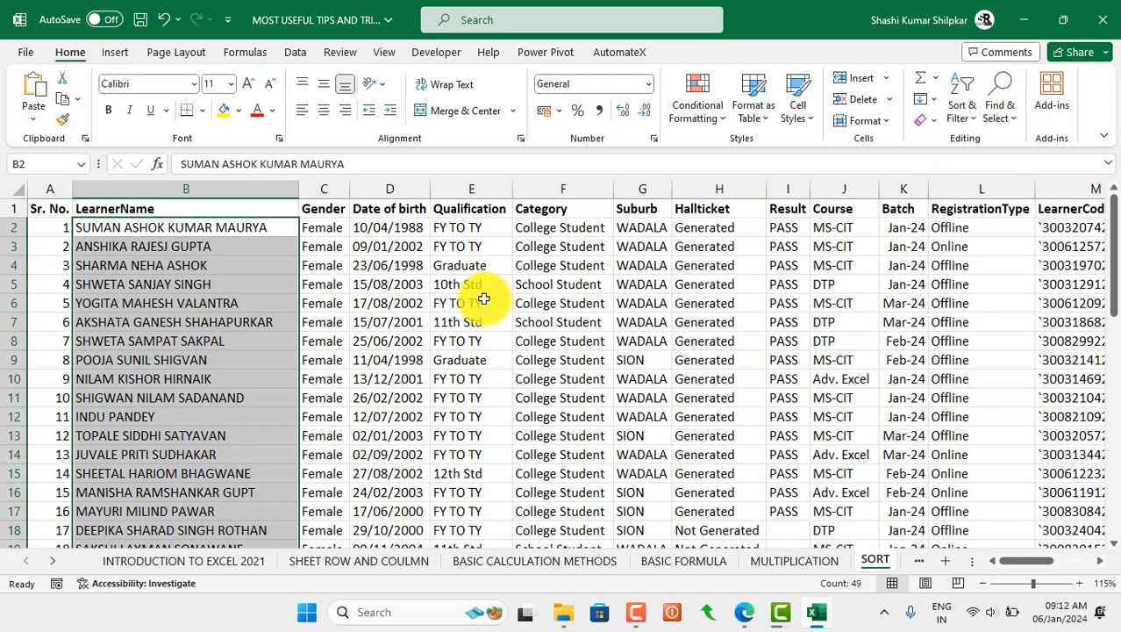
pyautogui.click(683, 263)
# Step: Select the serial numbers in A2:A9 and view the sort orders offered for numbers
pyautogui.moveTo(64, 231); pyautogui.dragTo(83, 358)
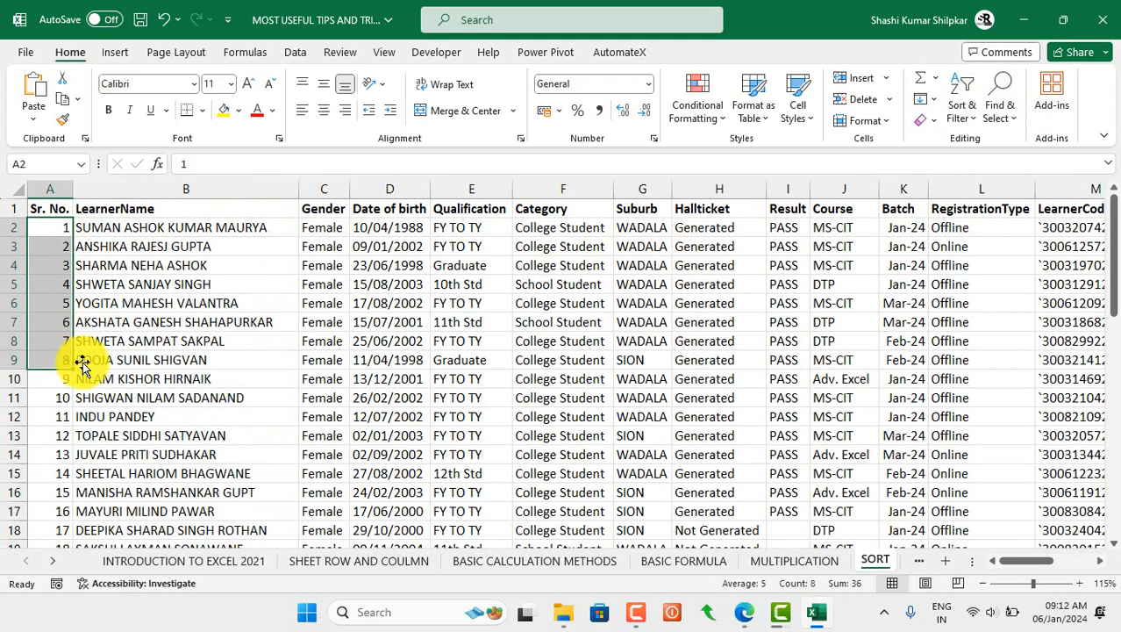
pyautogui.click(965, 101)
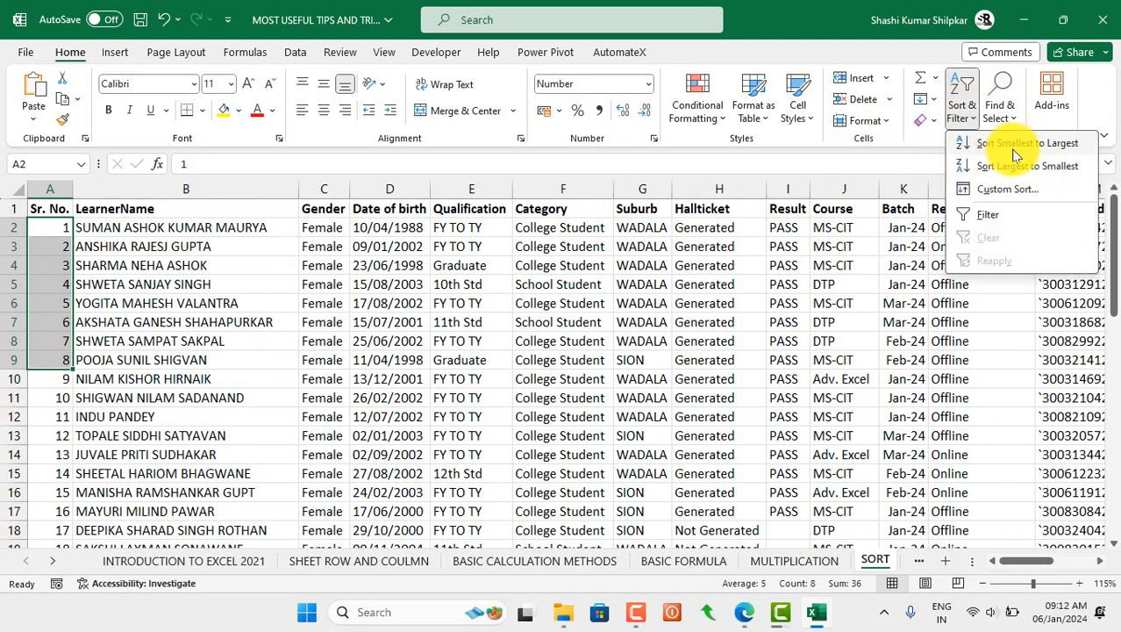
pyautogui.click(468, 315)
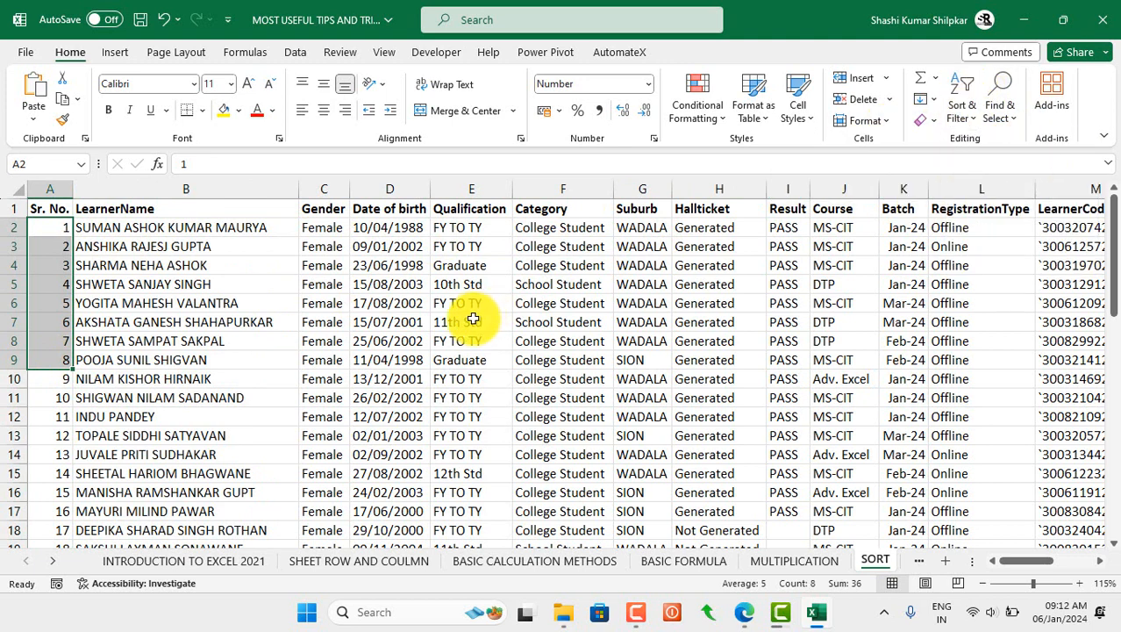
pyautogui.click(441, 303)
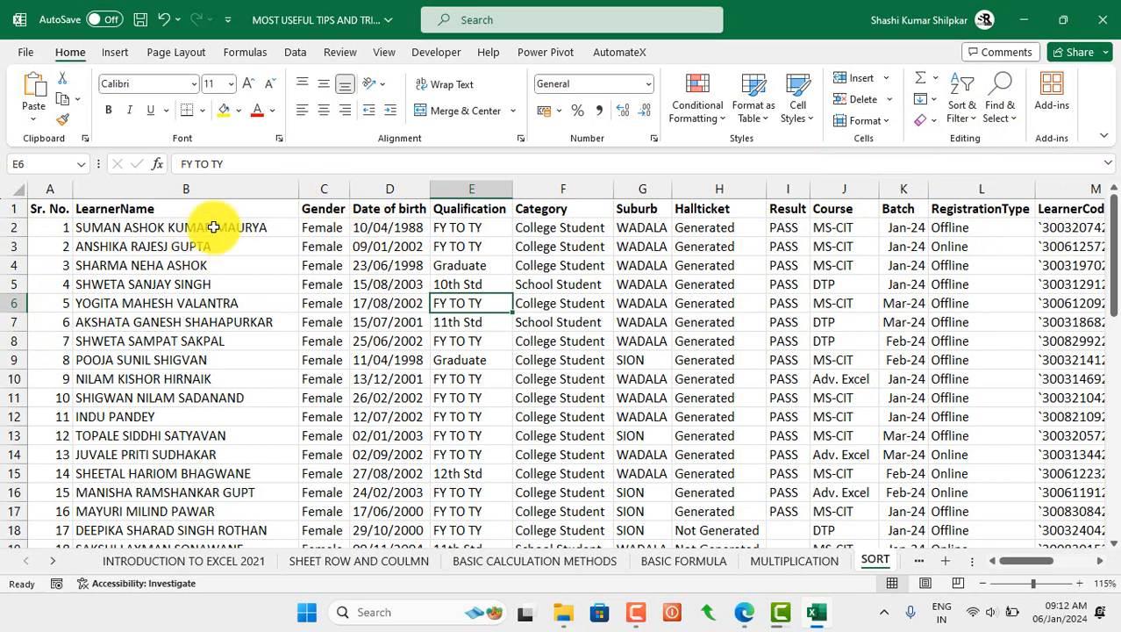
# Step: Sort the learner records by the LearnerName entries in B2:B50 from A to Z, expanding the selection to the adjacent data
pyautogui.moveTo(213, 227); pyautogui.dragTo(205, 511)
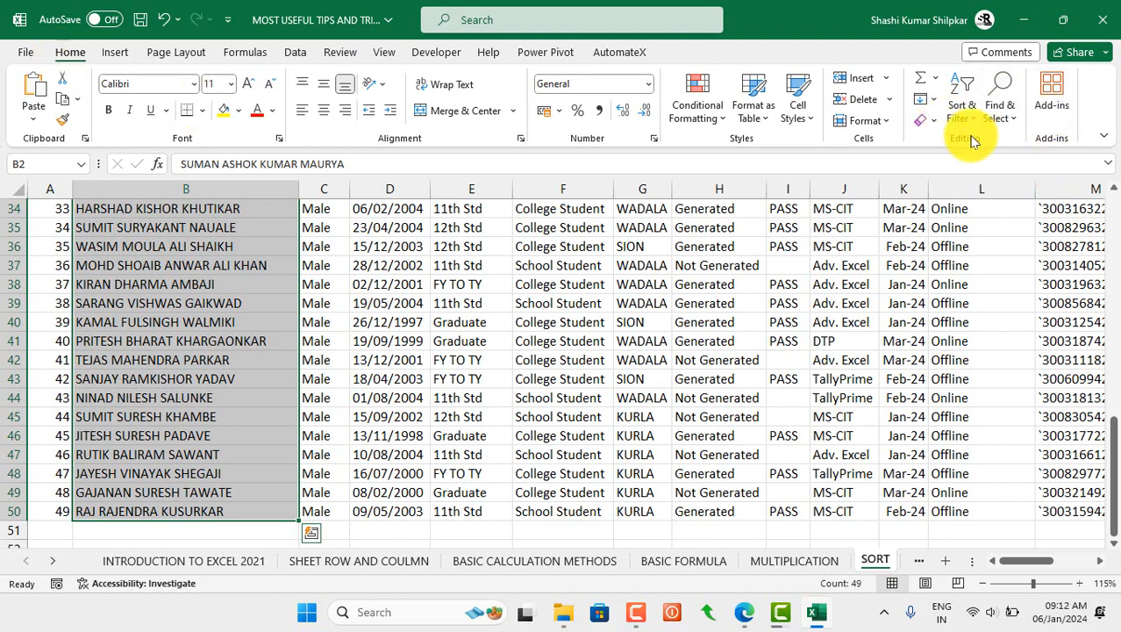
pyautogui.click(967, 105)
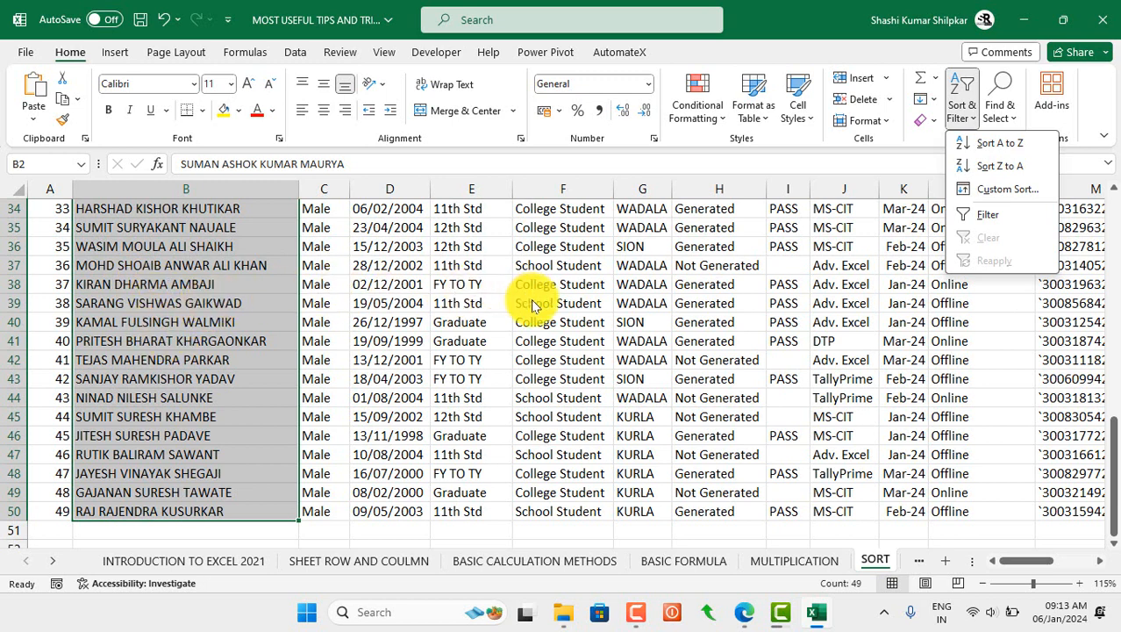
pyautogui.click(998, 147)
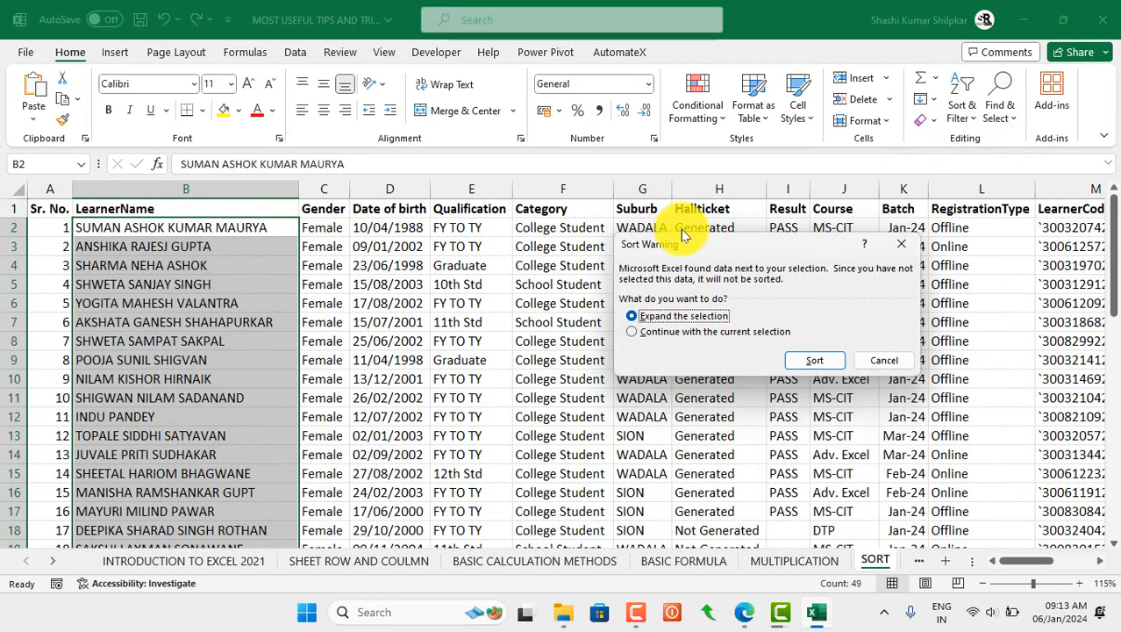
pyautogui.moveTo(698, 243); pyautogui.dragTo(444, 205)
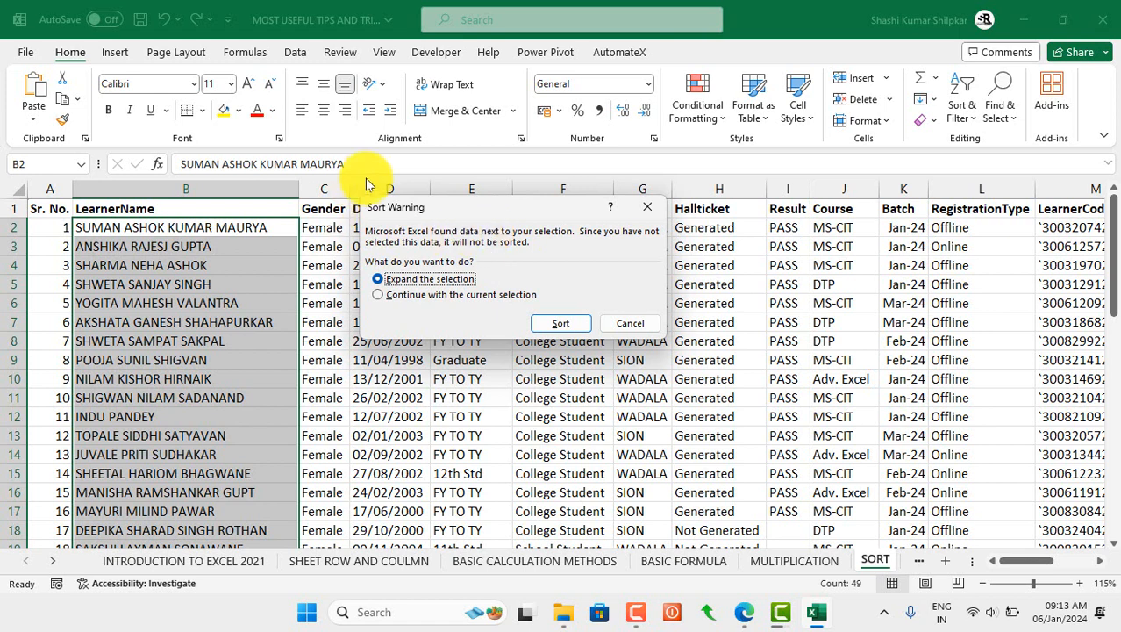
pyautogui.moveTo(431, 213); pyautogui.dragTo(433, 234)
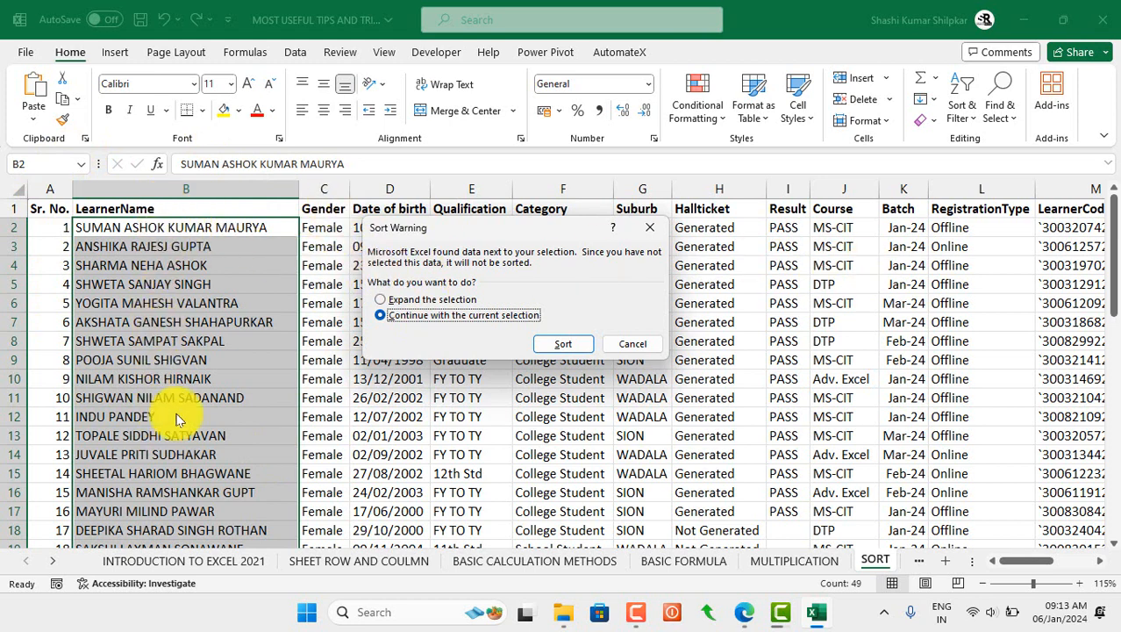
pyautogui.click(382, 303)
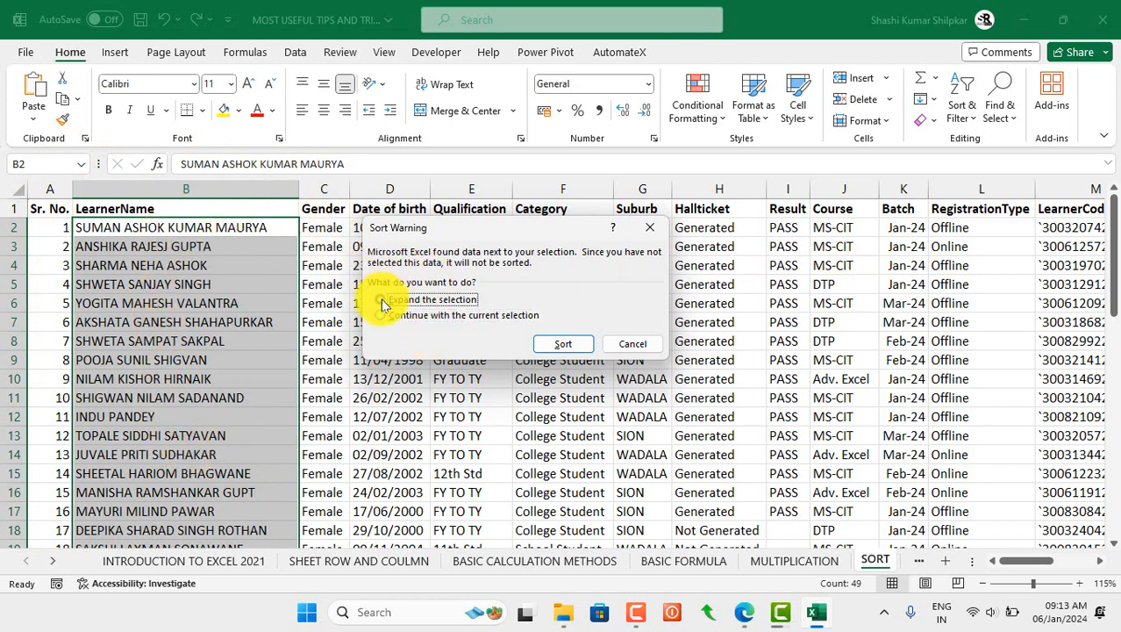
pyautogui.click(563, 344)
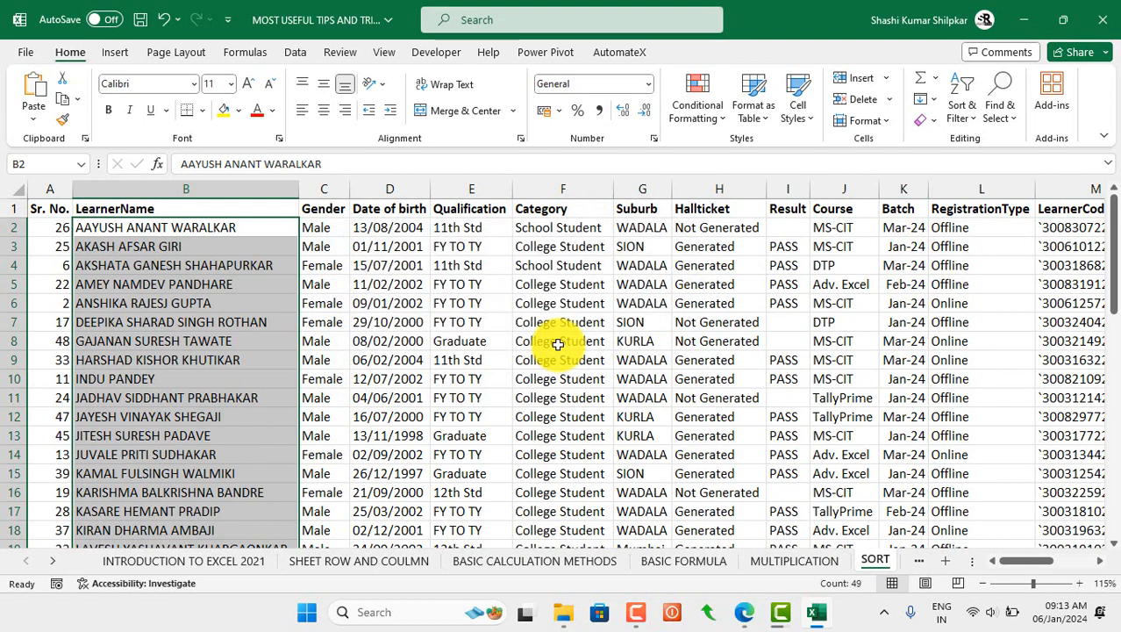
# Step: Examine the alphabetical order of the LearnerName column from the first record to the last
pyautogui.click(320, 301)
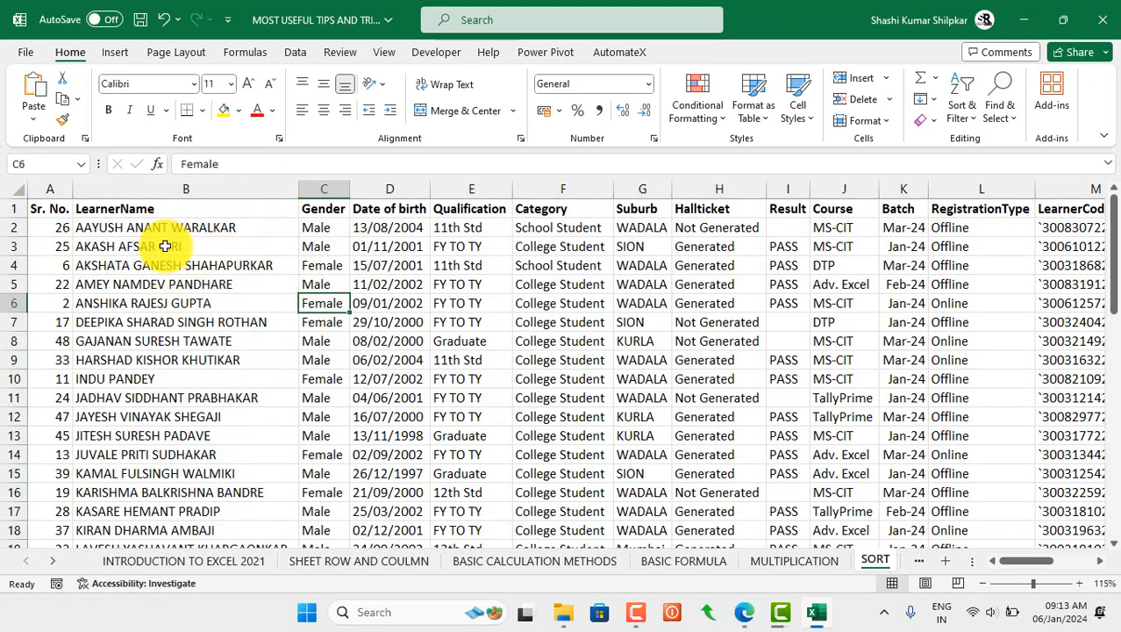
pyautogui.click(130, 229)
pyautogui.click(126, 246)
pyautogui.click(121, 264)
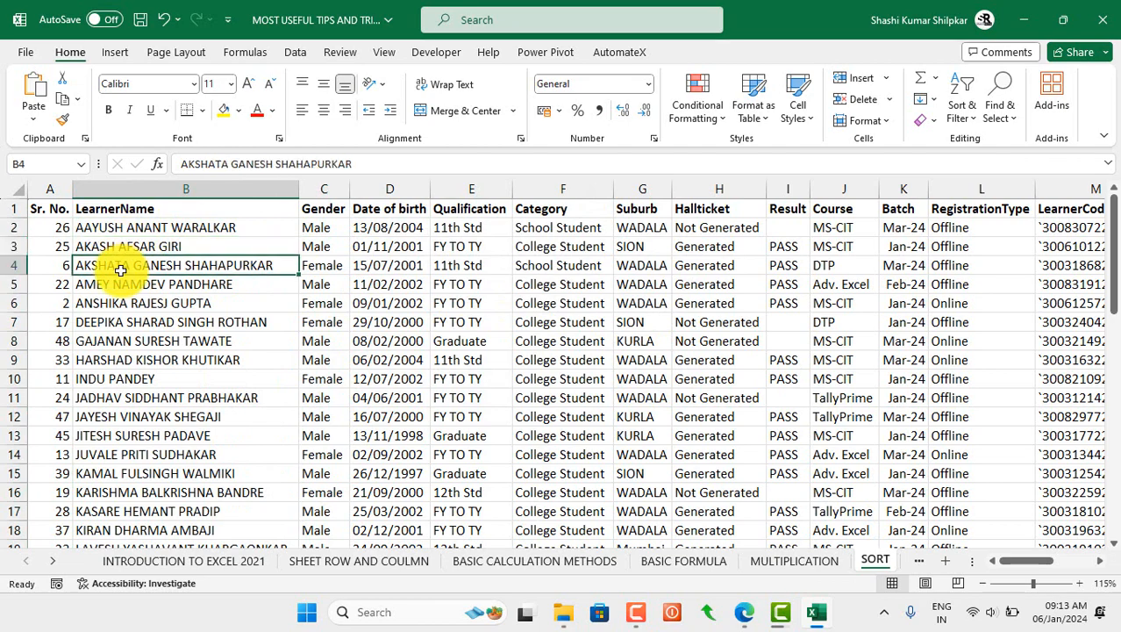
pyautogui.click(117, 284)
pyautogui.click(114, 322)
pyautogui.click(115, 345)
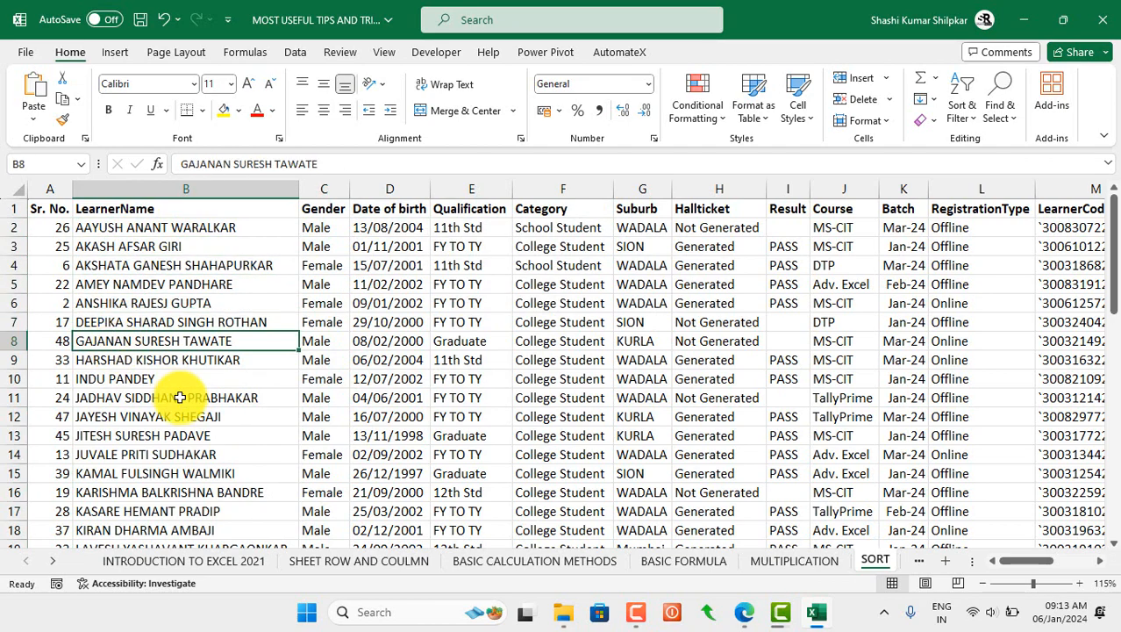
pyautogui.scroll(-7, 182, 400)
pyautogui.scroll(-5, 186, 405)
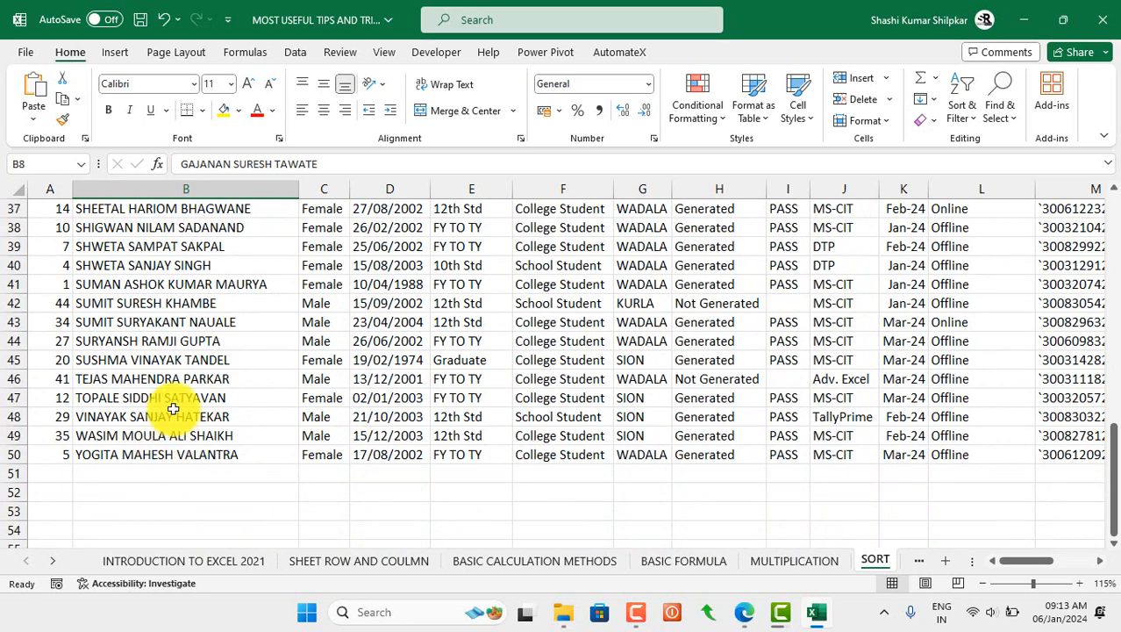
pyautogui.scroll(10, 171, 400)
pyautogui.scroll(2, 175, 396)
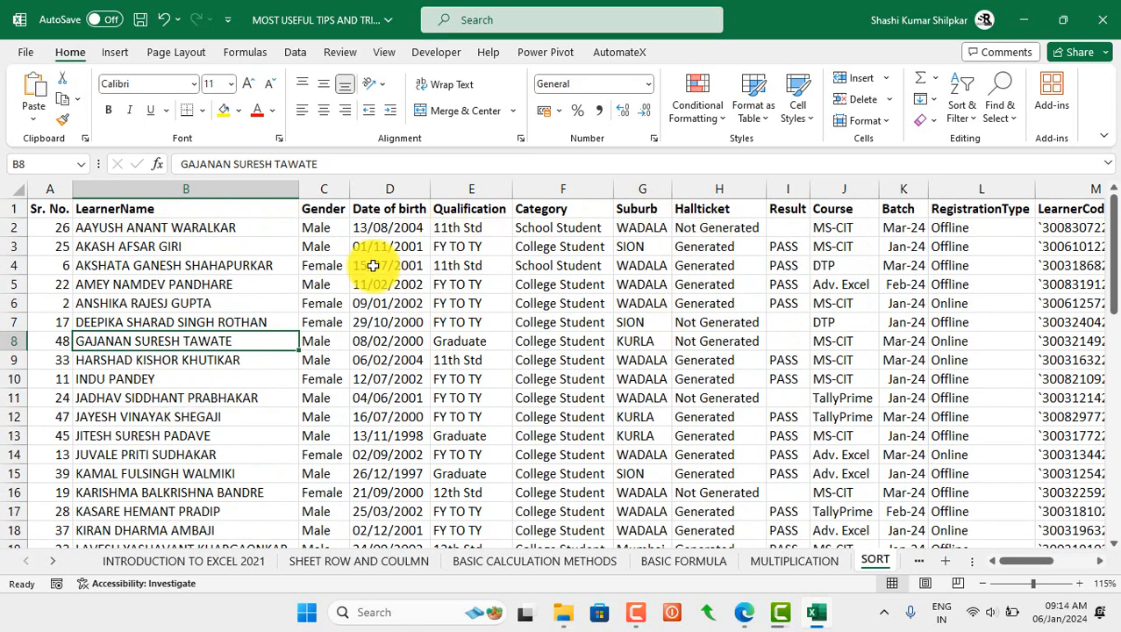
# Step: Check the name, gender, date of birth and qualification of the first learner record in row 2
pyautogui.click(232, 227)
pyautogui.click(324, 230)
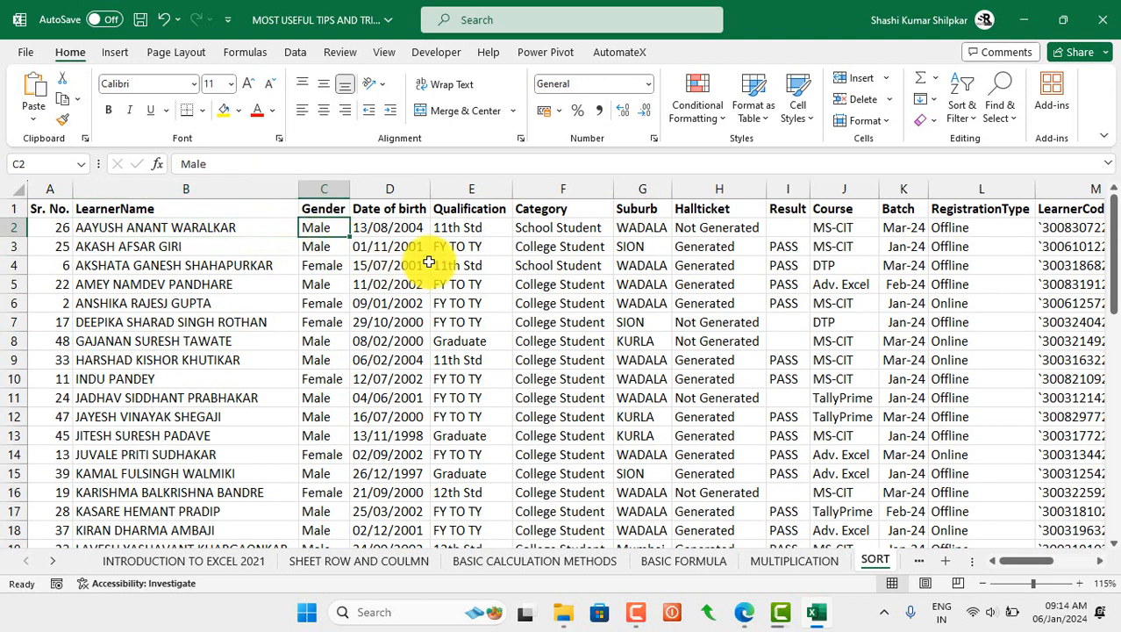
pyautogui.click(399, 233)
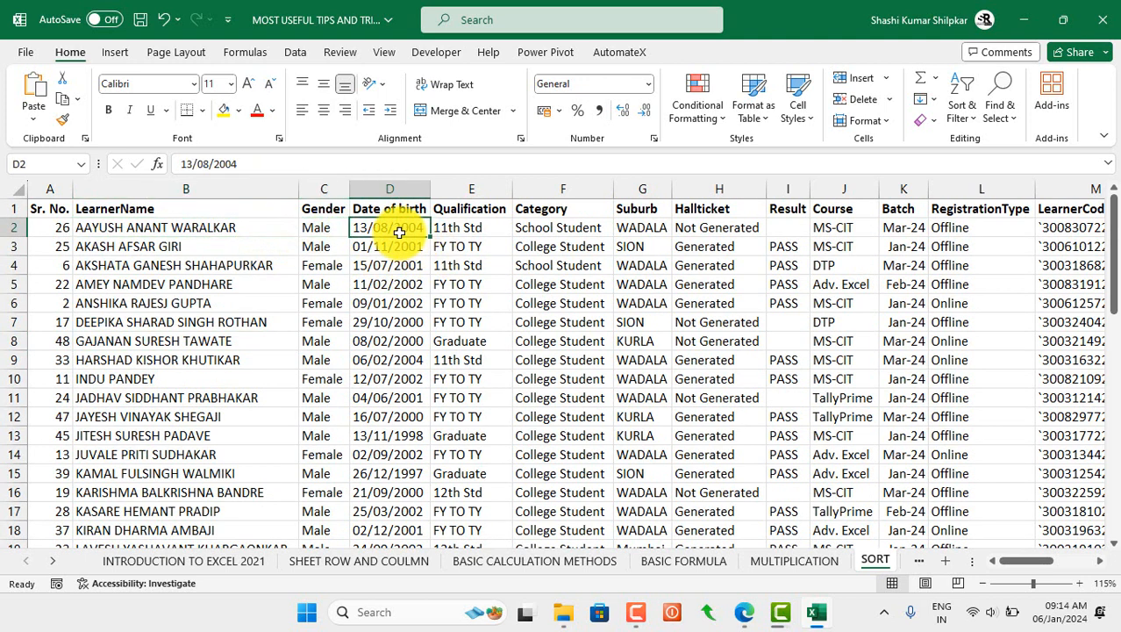
pyautogui.click(476, 230)
# Step: Sort only the Sr. No. values in A2:A50 from smallest to largest, continuing with the current selection
pyautogui.click(44, 190)
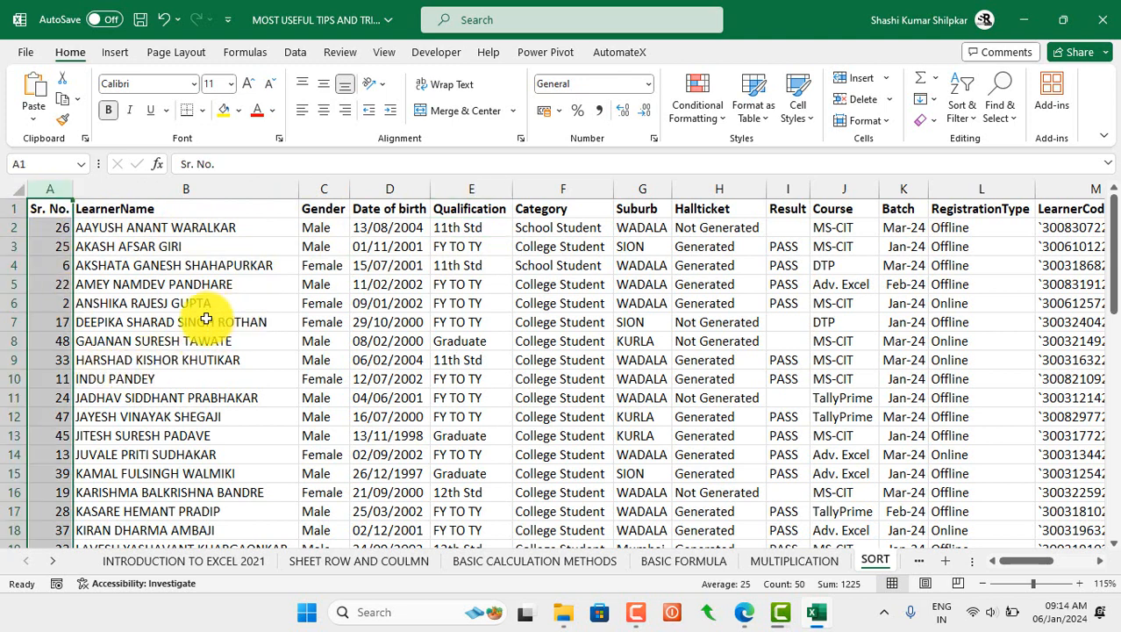
pyautogui.click(215, 264)
pyautogui.click(62, 230)
pyautogui.moveTo(64, 245); pyautogui.dragTo(50, 509)
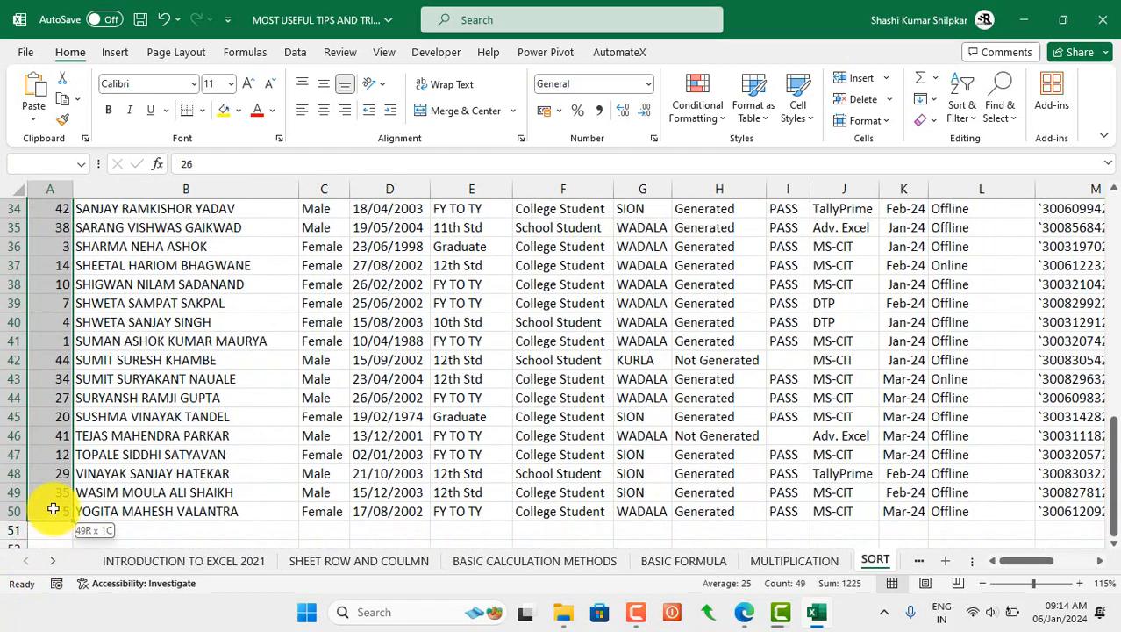
pyautogui.click(965, 100)
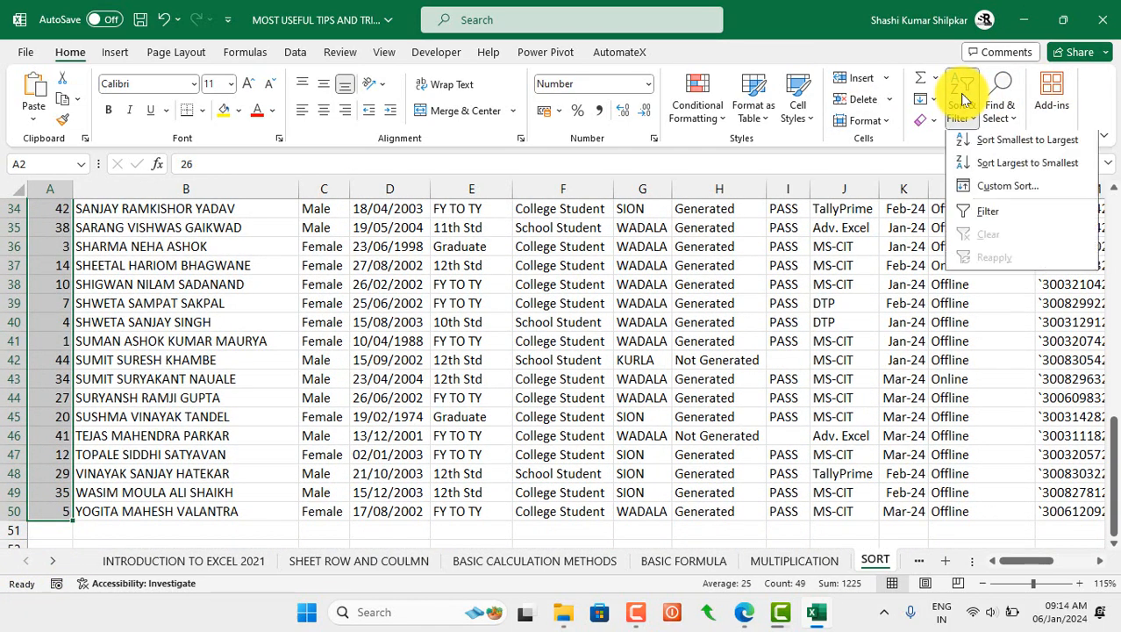
pyautogui.click(1010, 151)
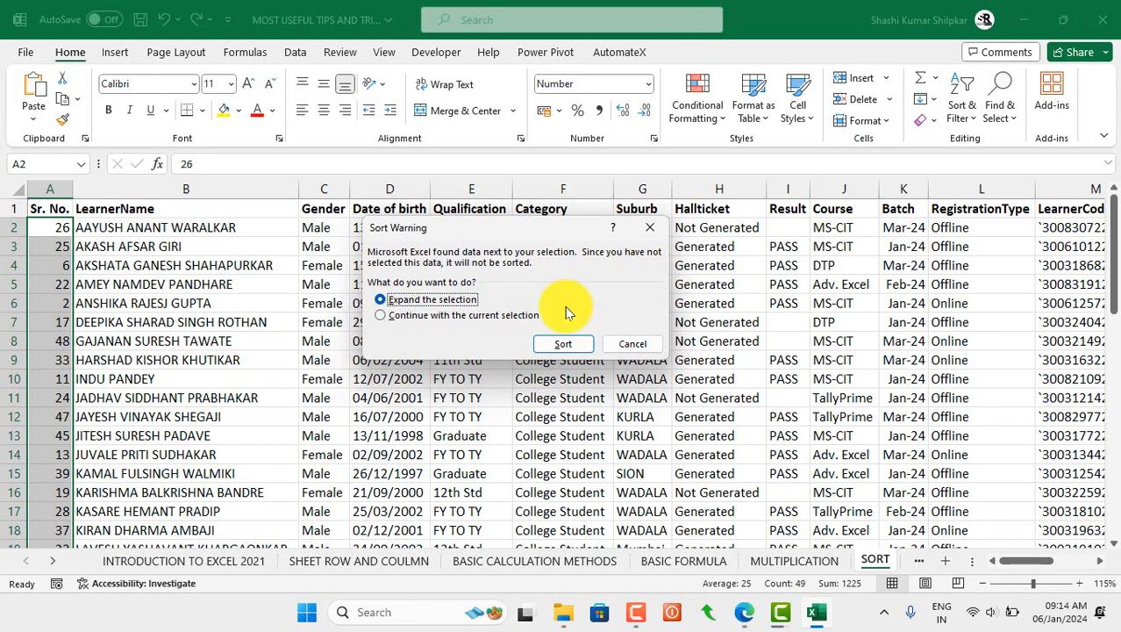
pyautogui.click(451, 316)
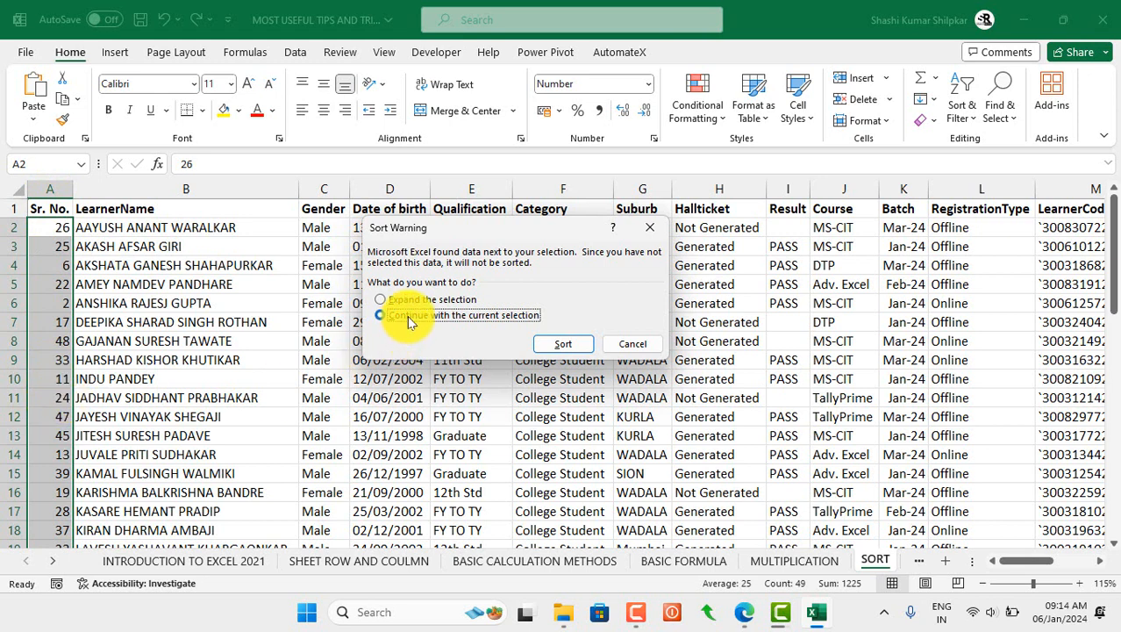
pyautogui.click(558, 345)
pyautogui.click(372, 324)
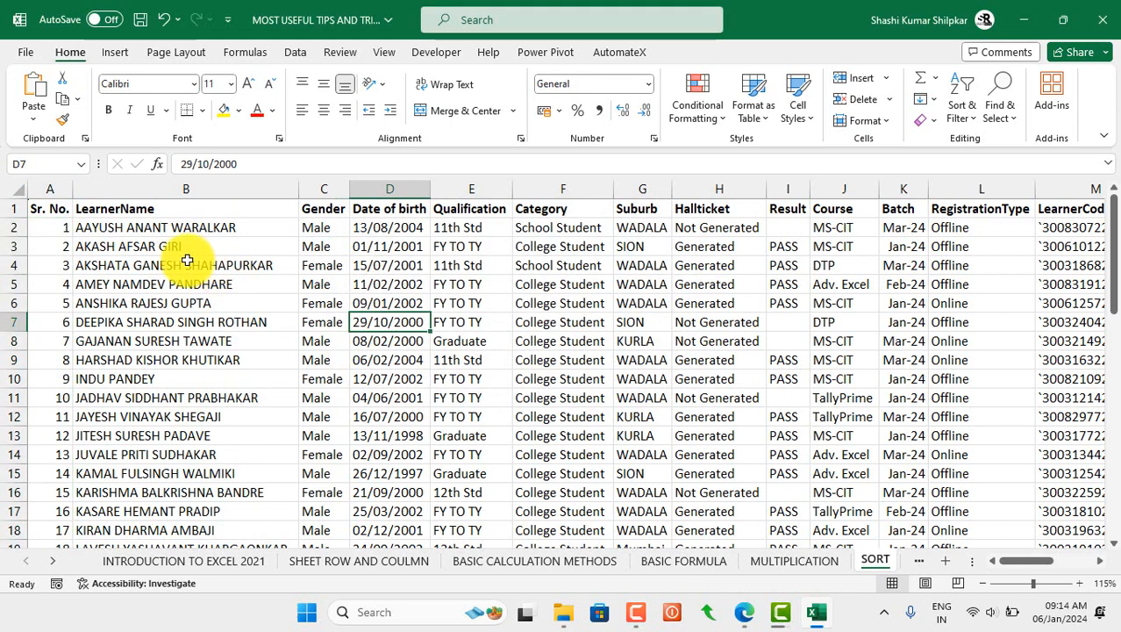
# Step: Review the order of the Sr. No. values together with the LearnerName entries beside them
pyautogui.moveTo(55, 225); pyautogui.dragTo(66, 415)
pyautogui.scroll(3, 87, 390)
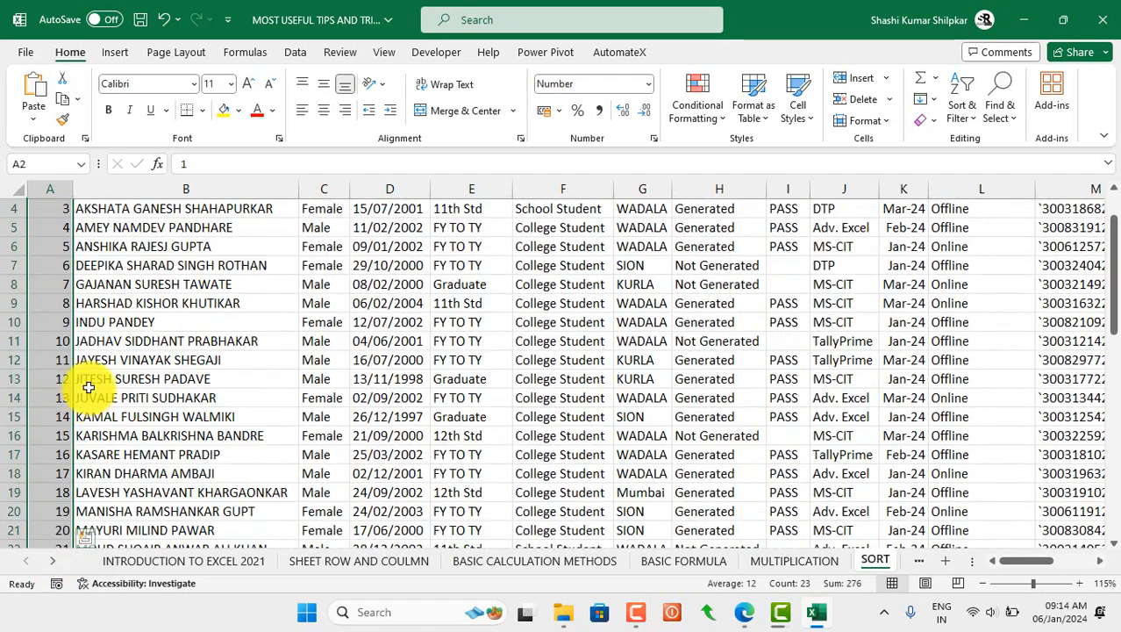
pyautogui.scroll(1, 88, 387)
pyautogui.click(141, 265)
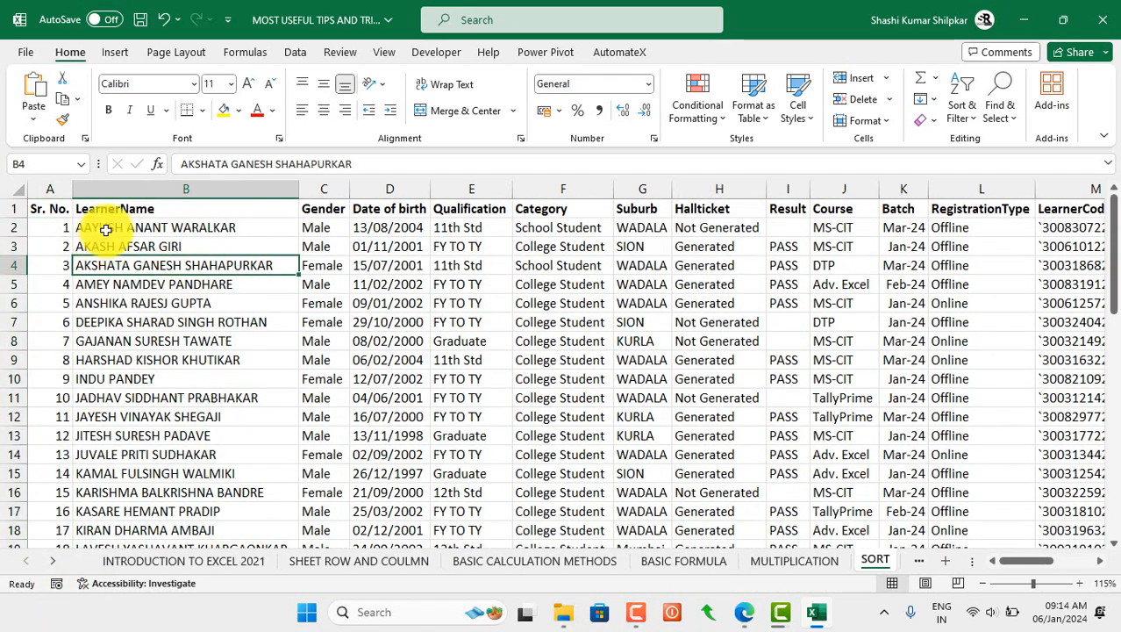
pyautogui.moveTo(105, 230); pyautogui.dragTo(135, 509)
pyautogui.click(162, 433)
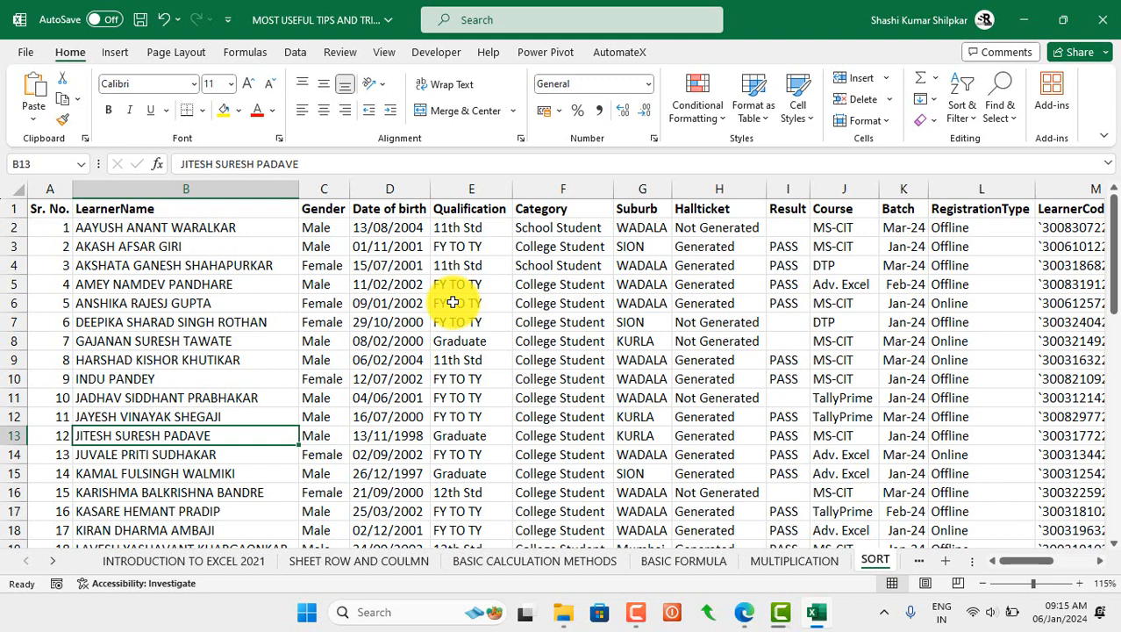
# Step: Look over the Gender, Qualification and Category column headers of the learner records table
pyautogui.click(536, 265)
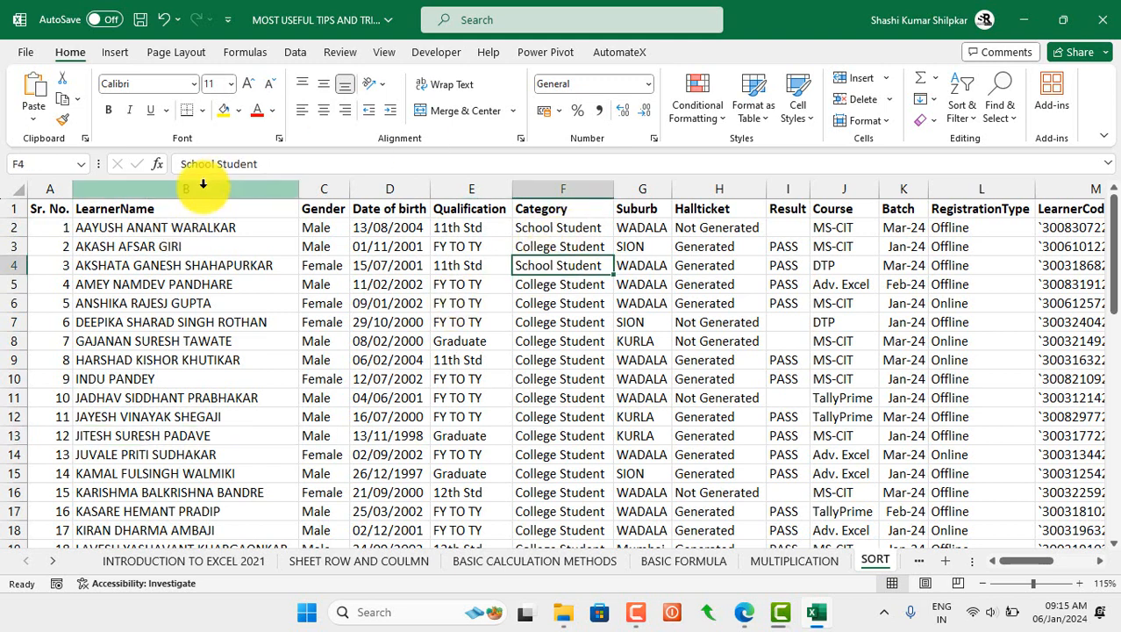
pyautogui.click(329, 209)
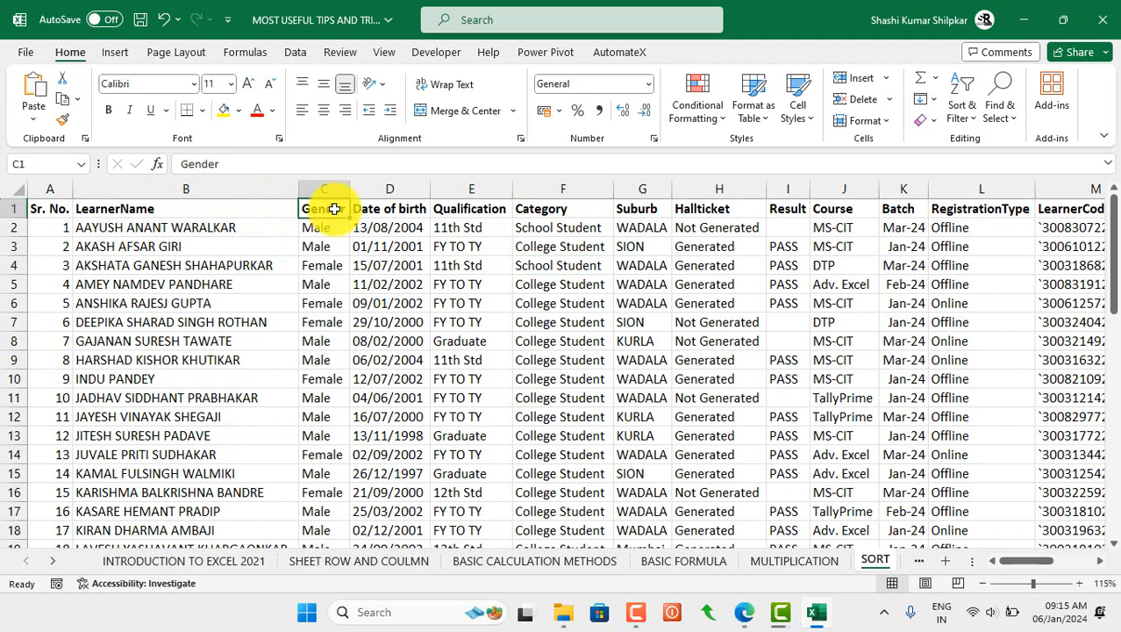
pyautogui.click(465, 211)
pyautogui.click(555, 211)
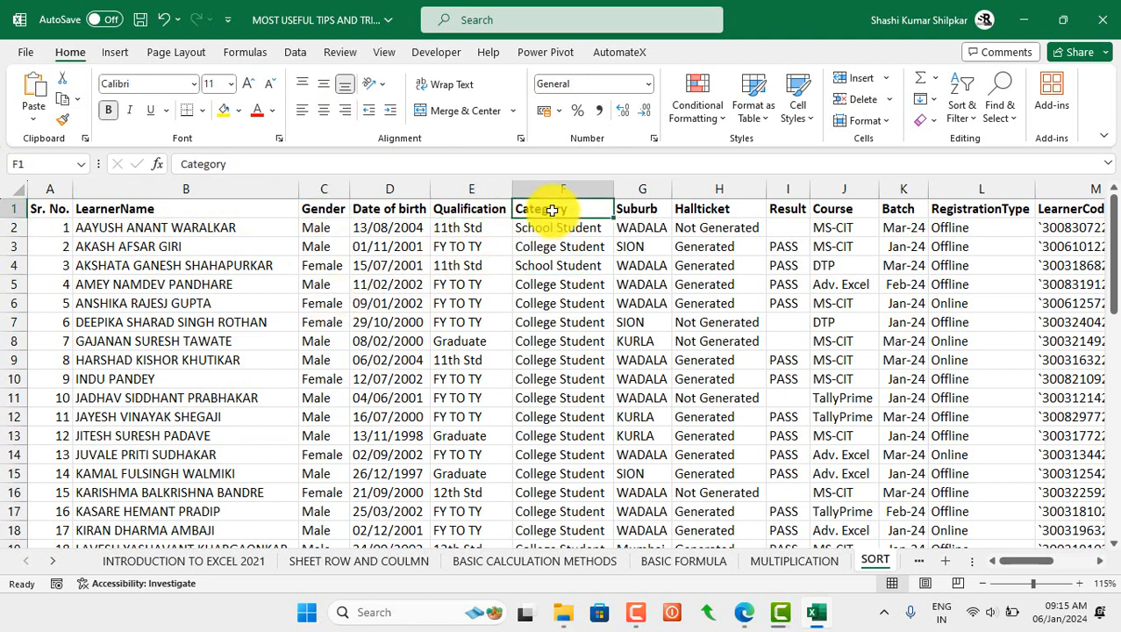
# Step: Look over the Suburb, Hallticket, Result, Course and RegistrationType column headers of the learner records table
pyautogui.click(636, 209)
pyautogui.click(713, 213)
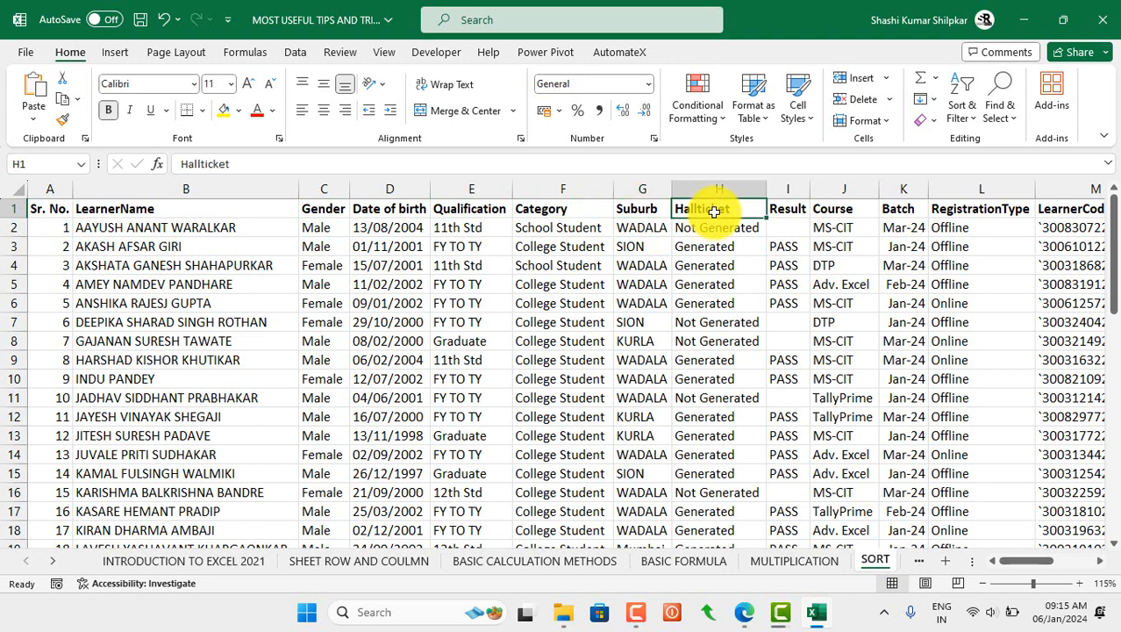
pyautogui.click(788, 209)
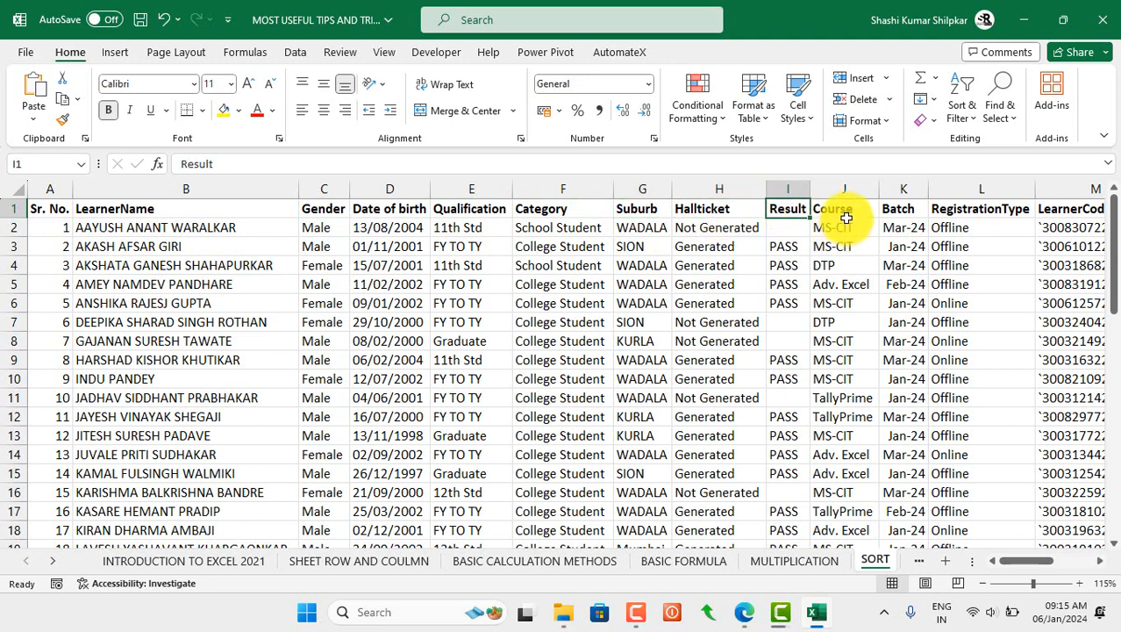
pyautogui.click(845, 211)
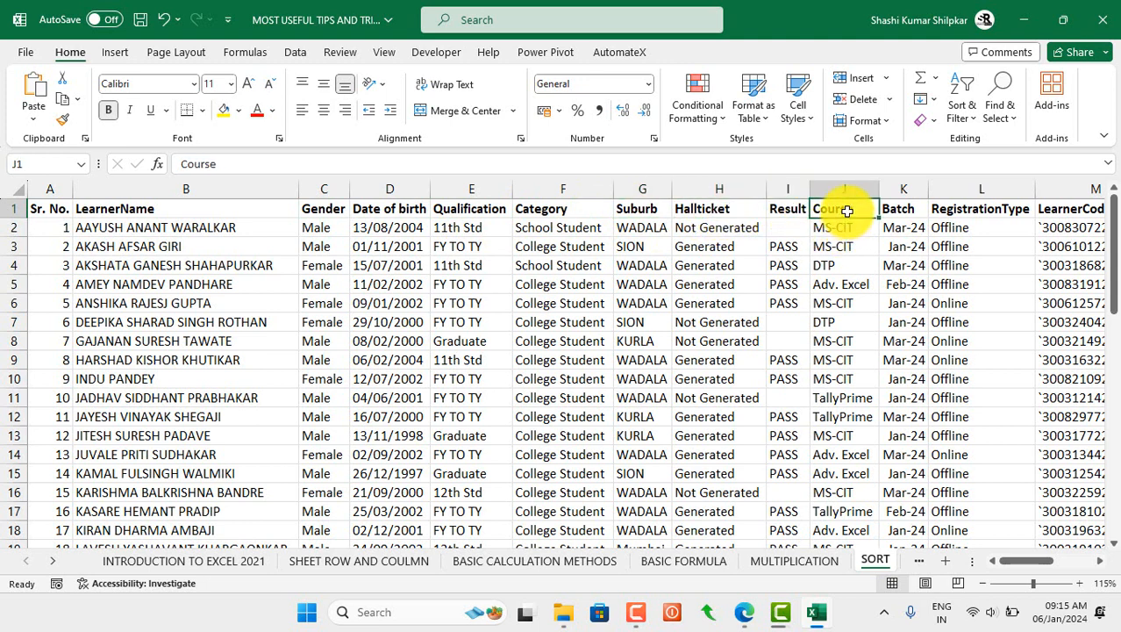
pyautogui.click(992, 212)
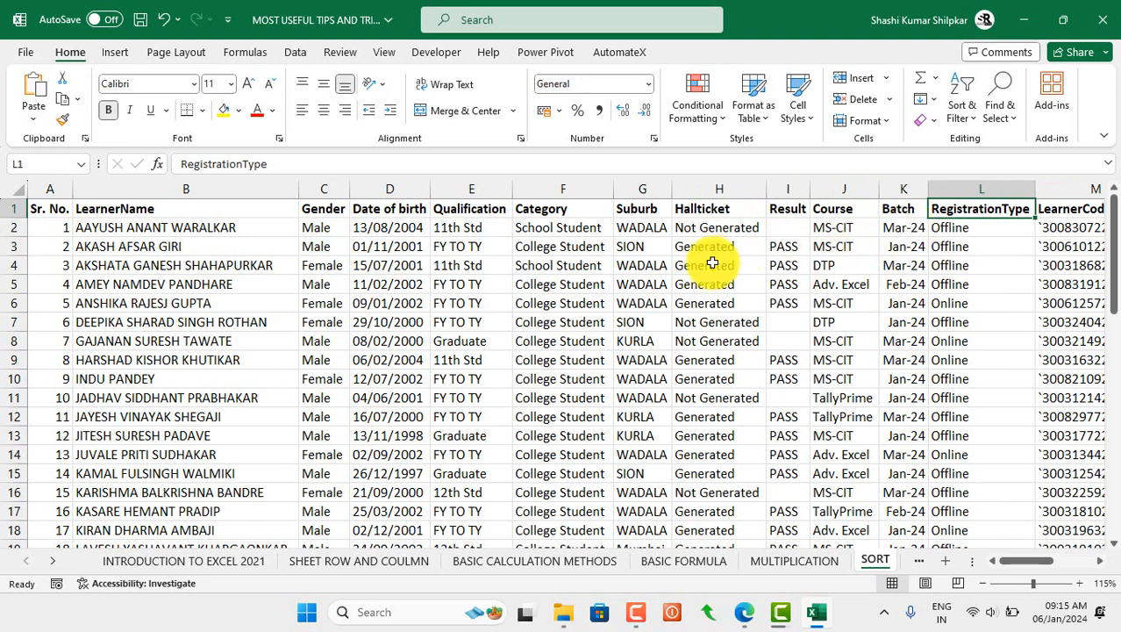
pyautogui.click(653, 276)
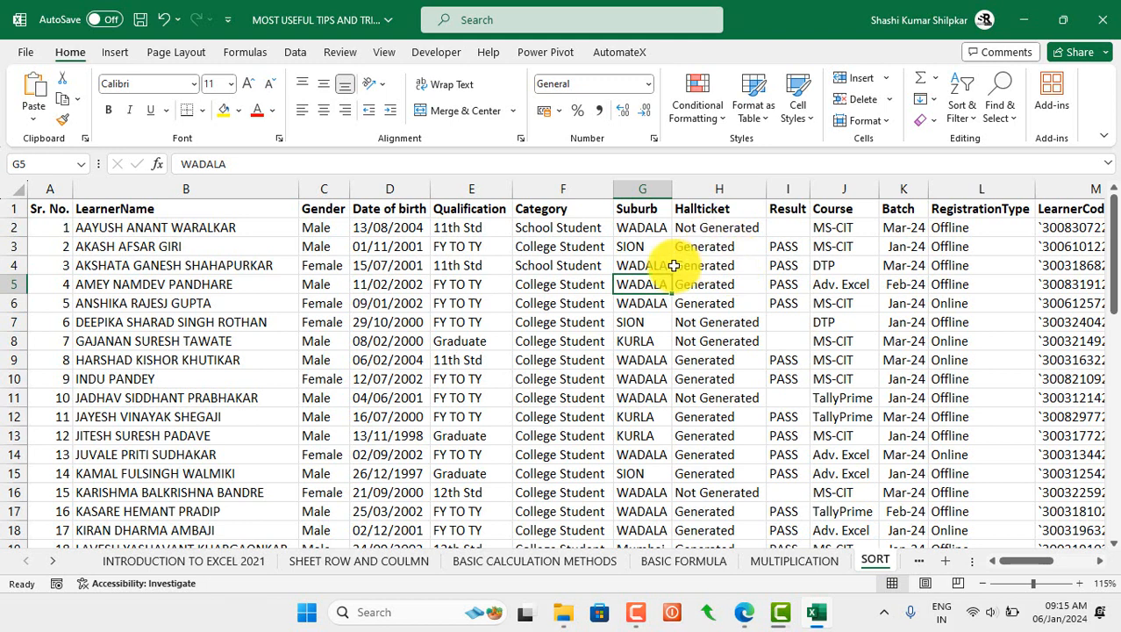
pyautogui.click(520, 300)
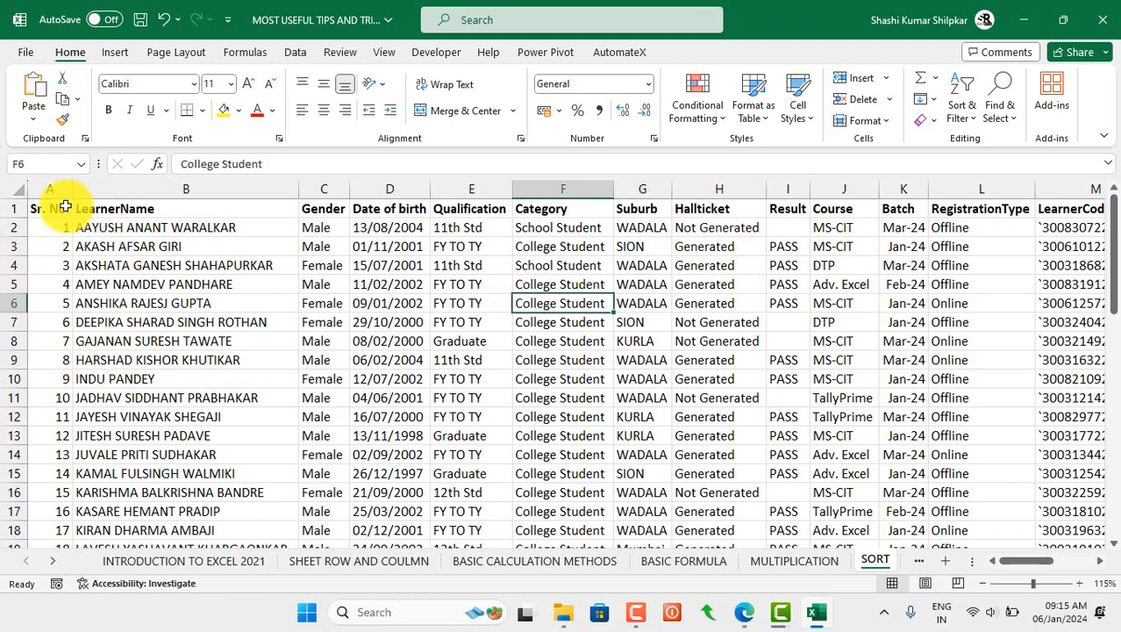
# Step: Add filters to the header row of the learner records table, from Sr. No. through LearnerCode
pyautogui.moveTo(65, 206); pyautogui.dragTo(800, 193)
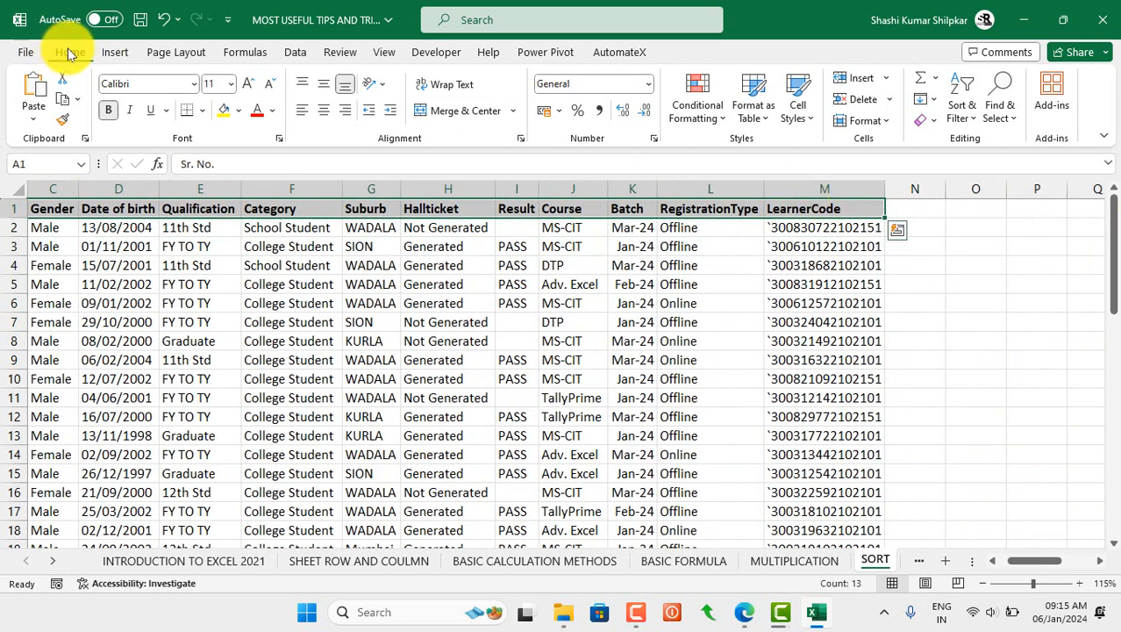
pyautogui.click(964, 102)
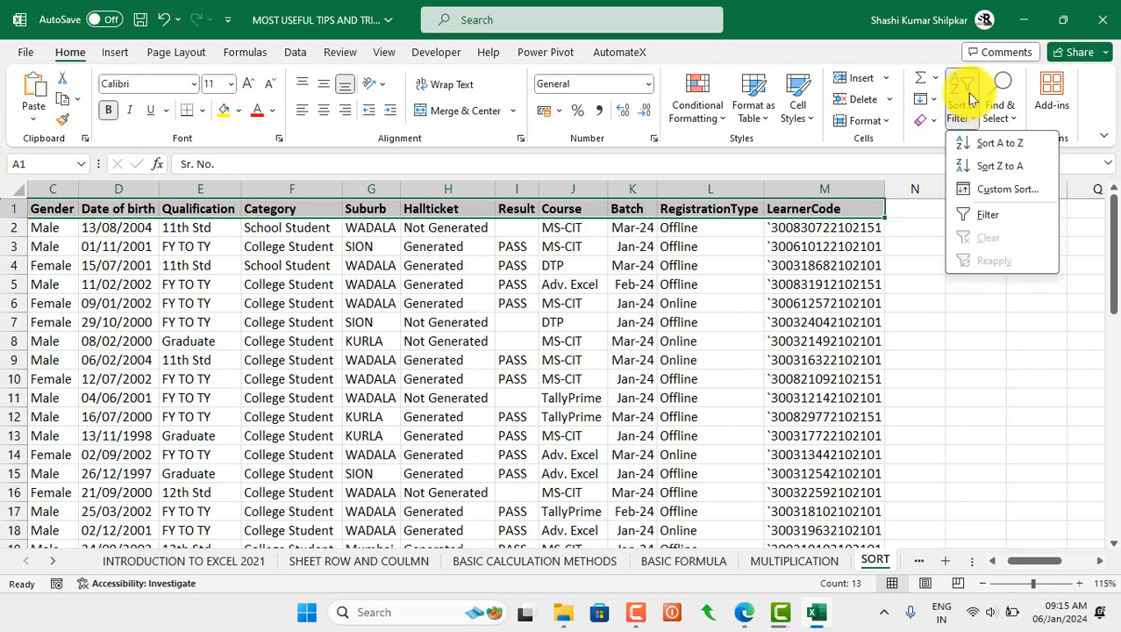
pyautogui.click(1002, 225)
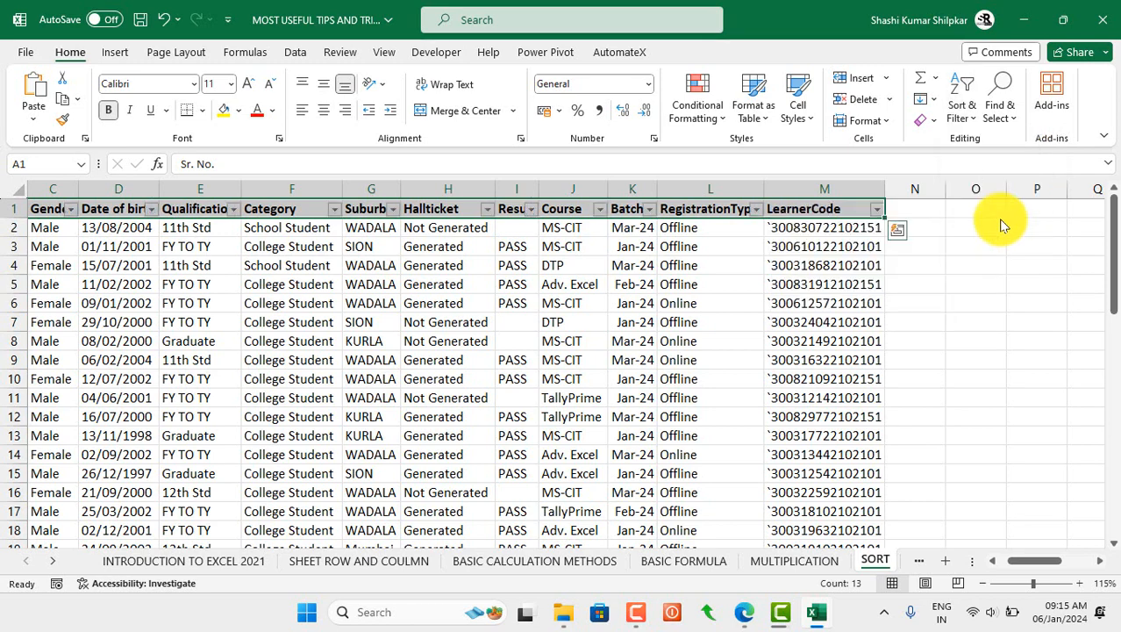
pyautogui.click(965, 360)
pyautogui.moveTo(1028, 562); pyautogui.dragTo(1006, 561)
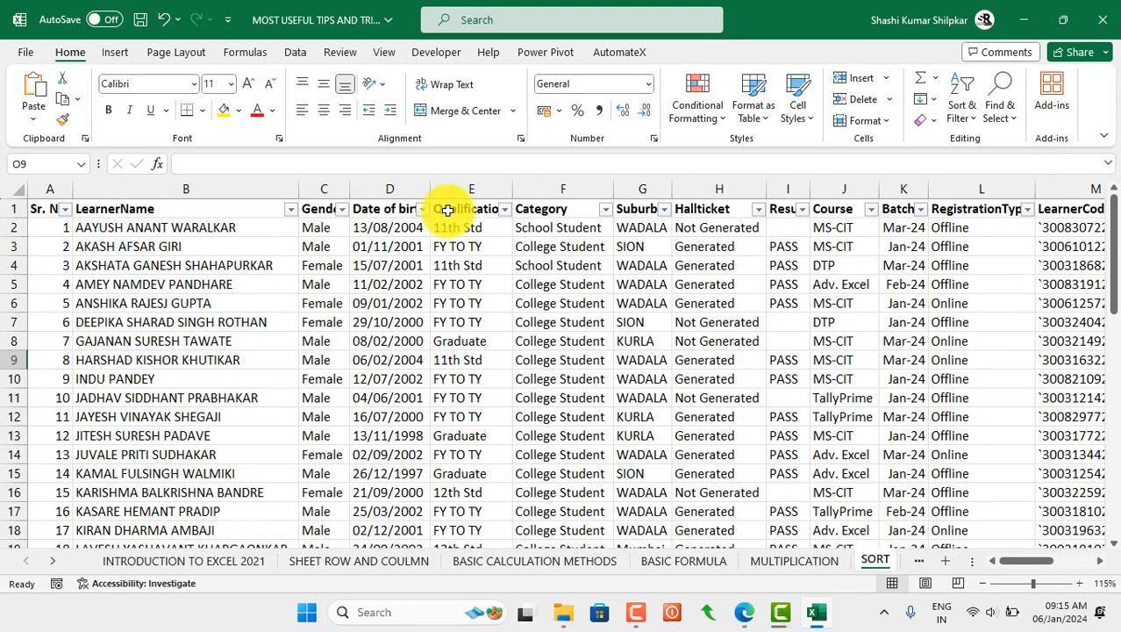
pyautogui.click(480, 287)
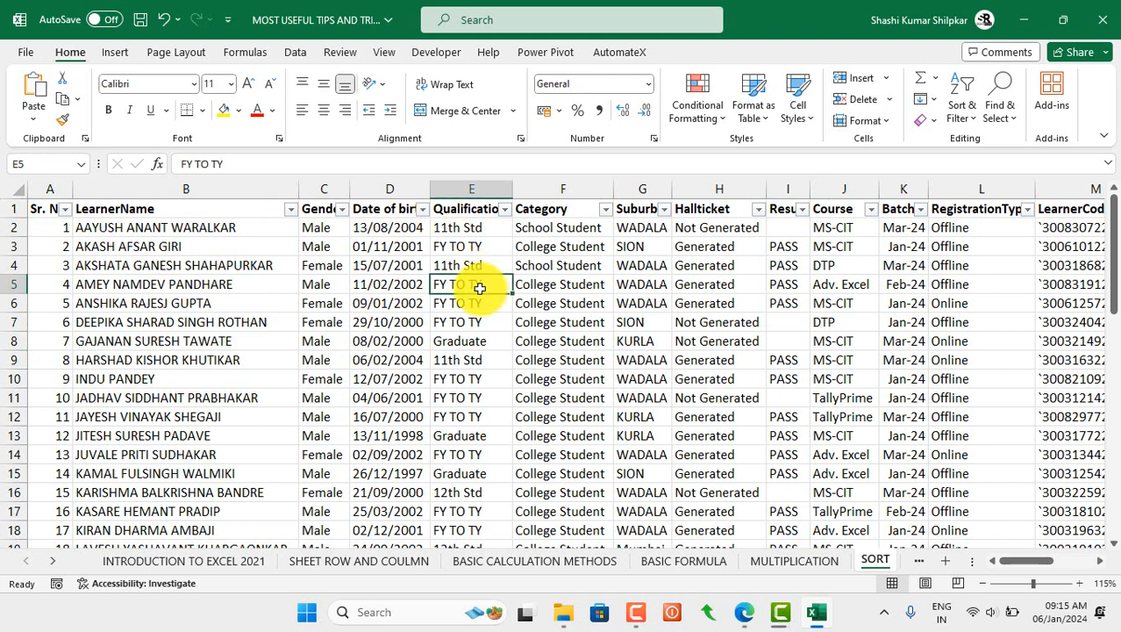
# Step: Filter the Gender column to show only Male learners and look through the filtered records
pyautogui.click(344, 211)
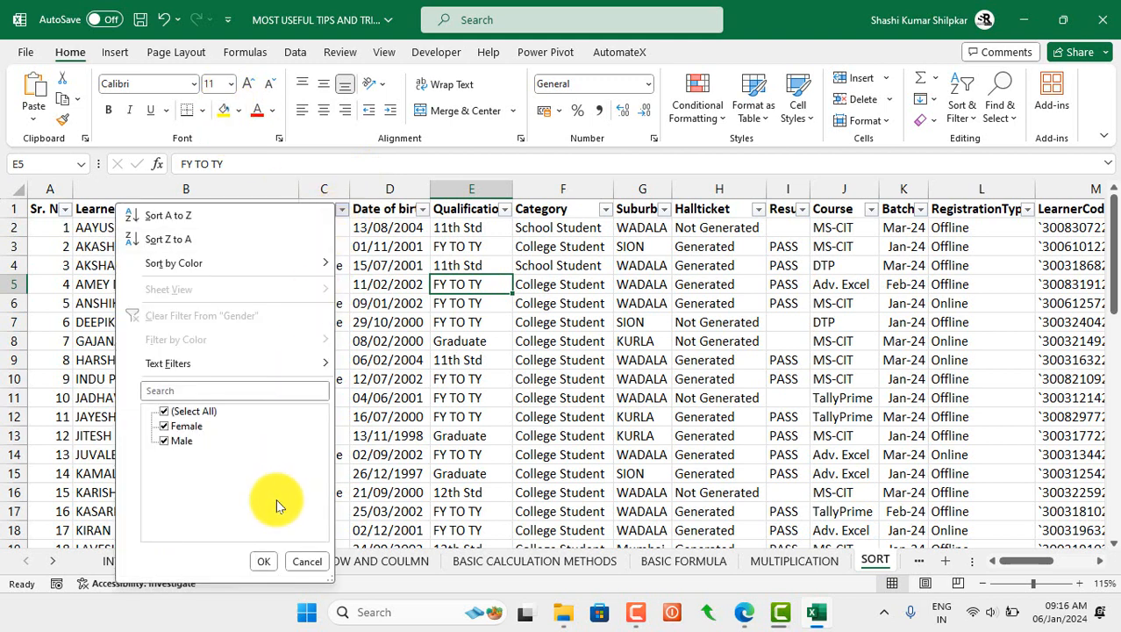
pyautogui.click(167, 413)
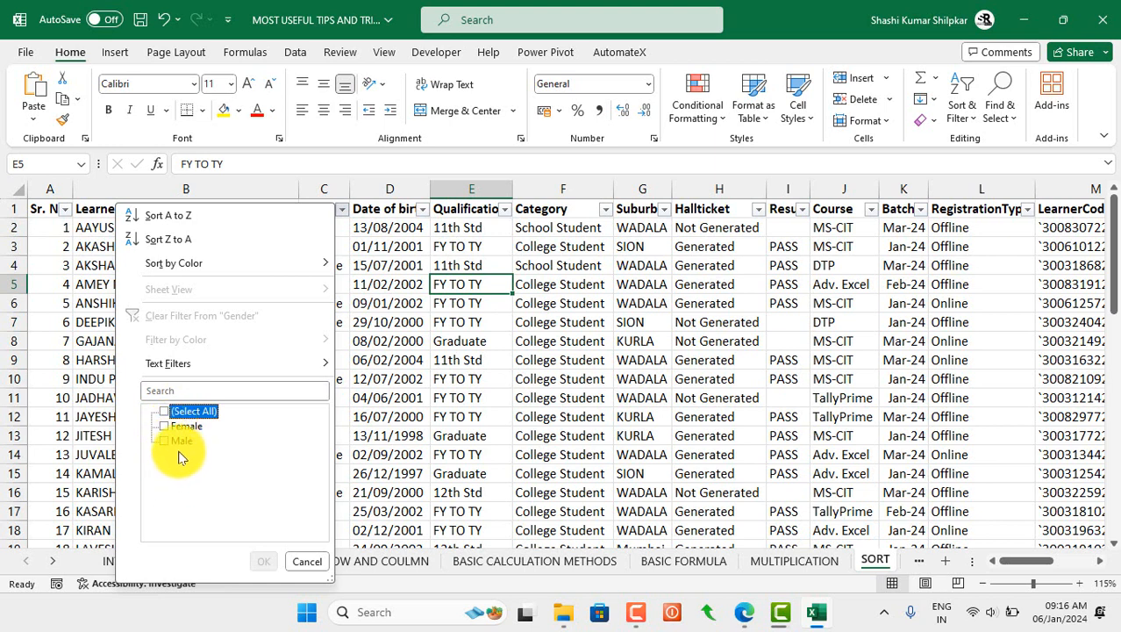
pyautogui.click(175, 442)
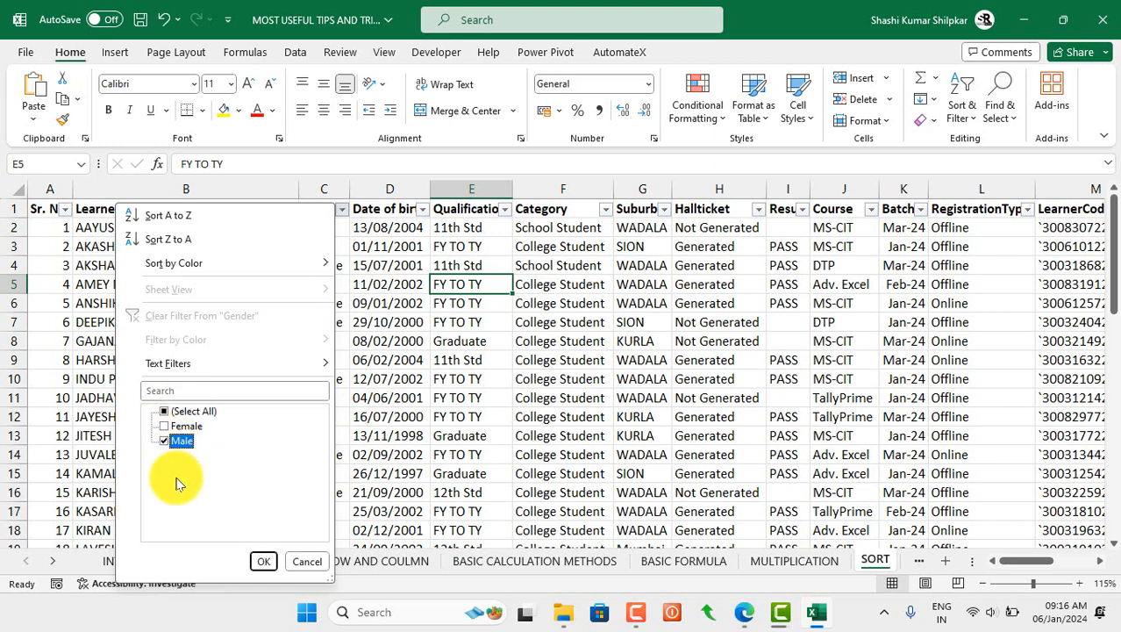
pyautogui.click(265, 563)
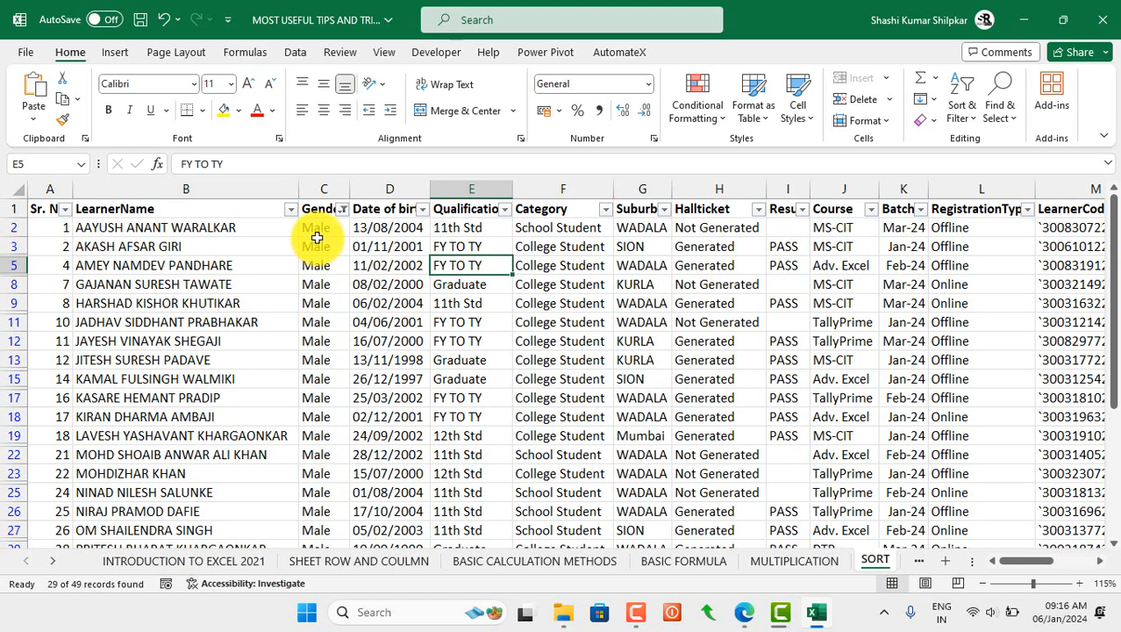
pyautogui.moveTo(317, 232); pyautogui.dragTo(314, 443)
pyautogui.scroll(-4, 316, 447)
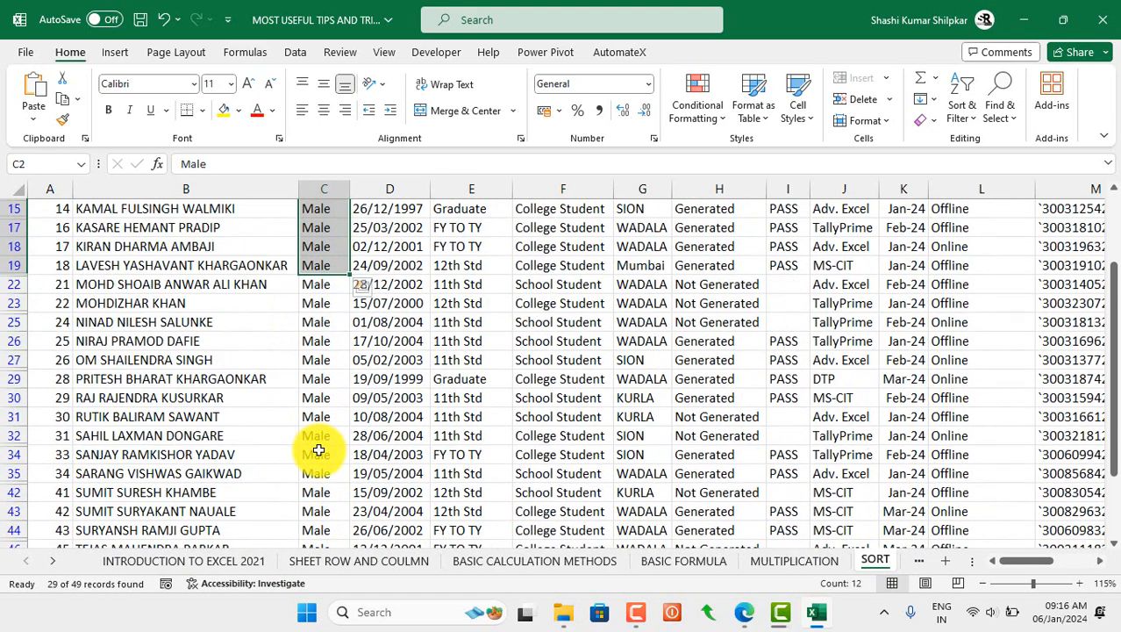
pyautogui.scroll(-3, 319, 449)
pyautogui.scroll(10, 318, 449)
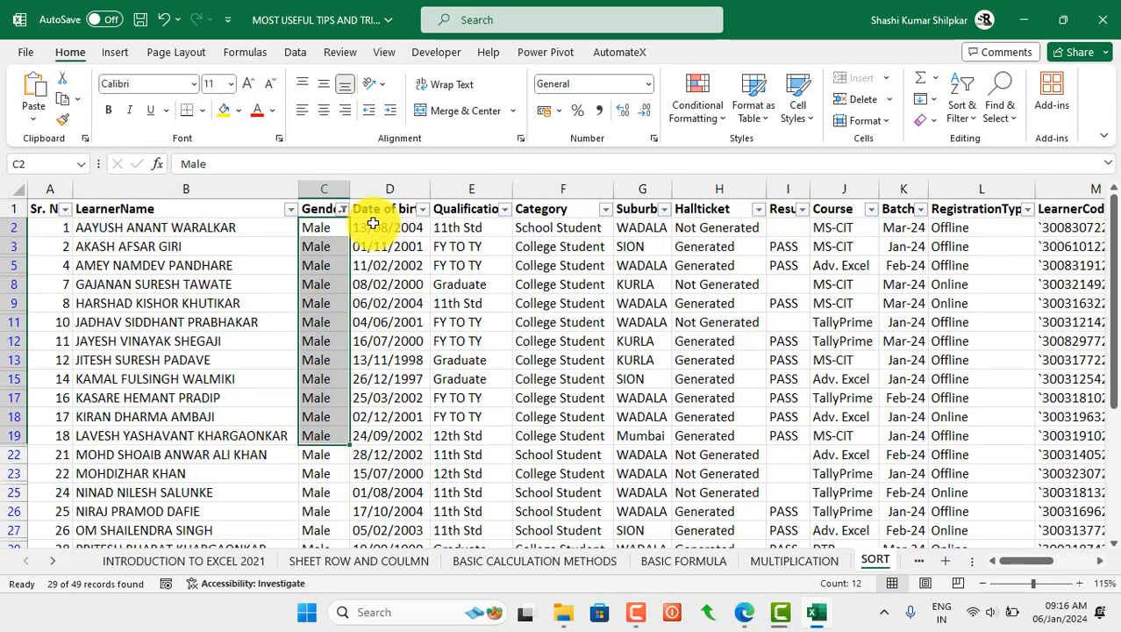
# Step: Switch the Gender filter from Male to Female and look through the filtered records
pyautogui.click(342, 209)
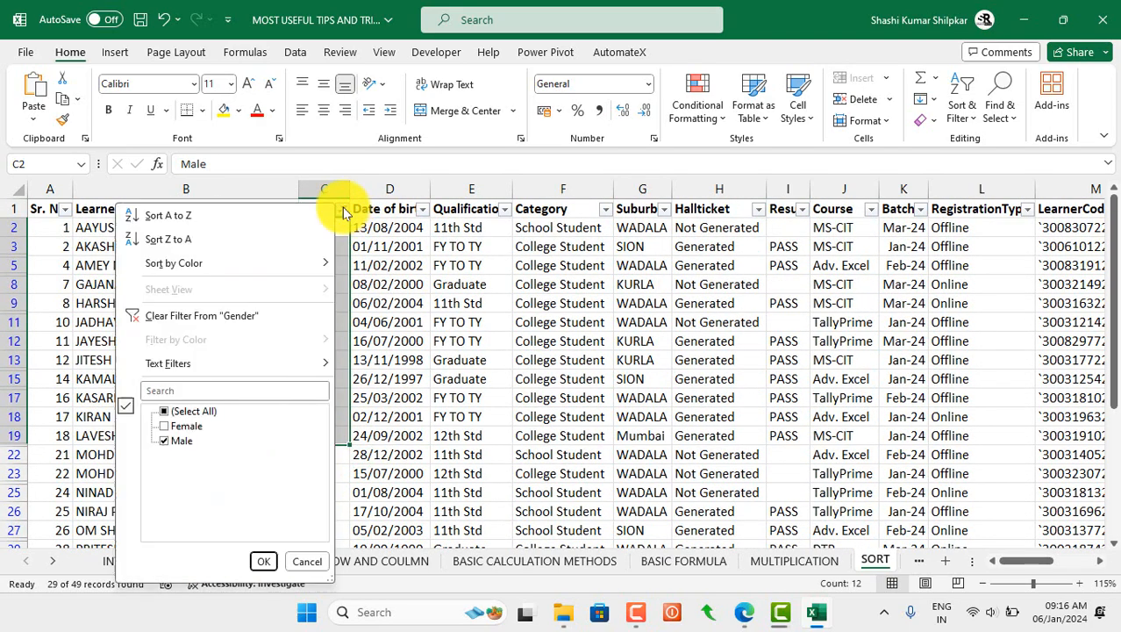
pyautogui.click(167, 438)
pyautogui.click(170, 428)
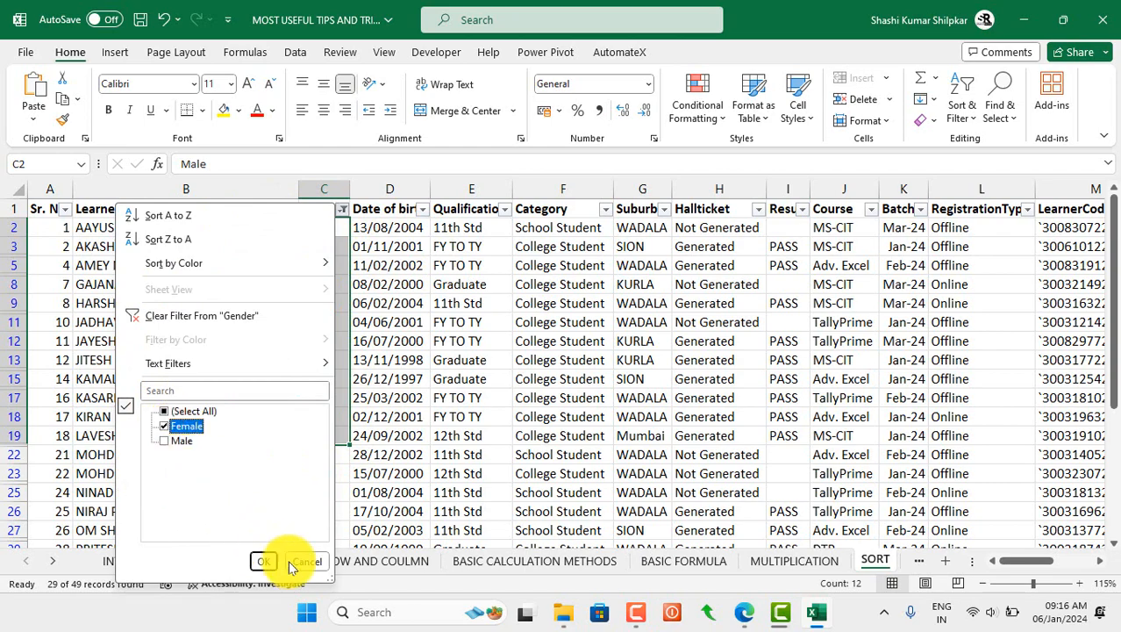
pyautogui.click(264, 561)
pyautogui.scroll(-2, 510, 392)
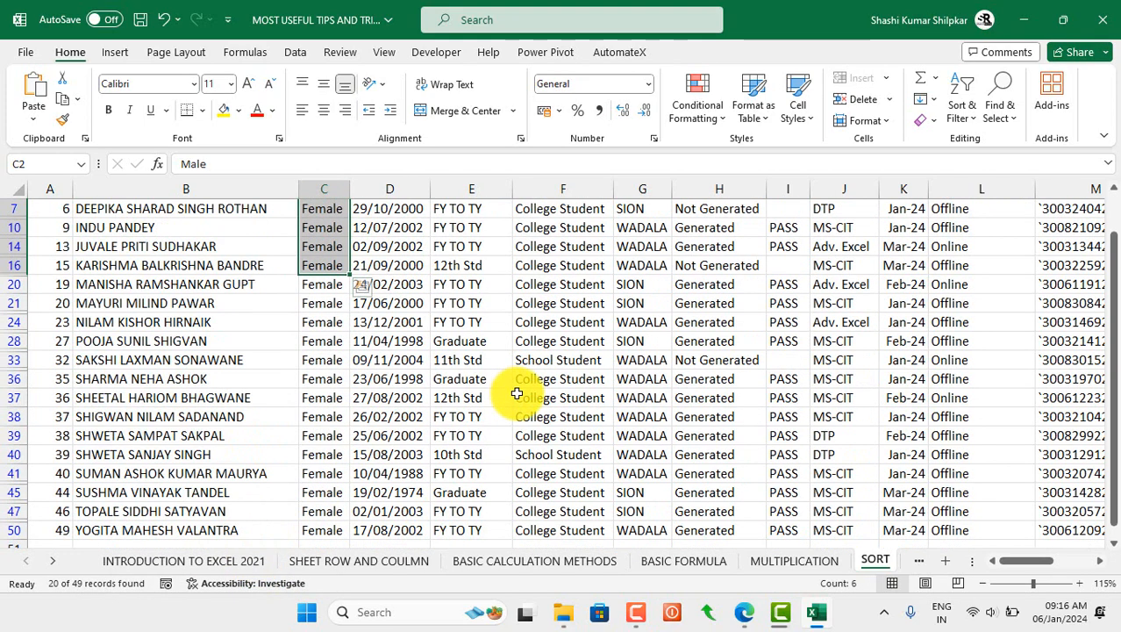
pyautogui.scroll(2, 515, 393)
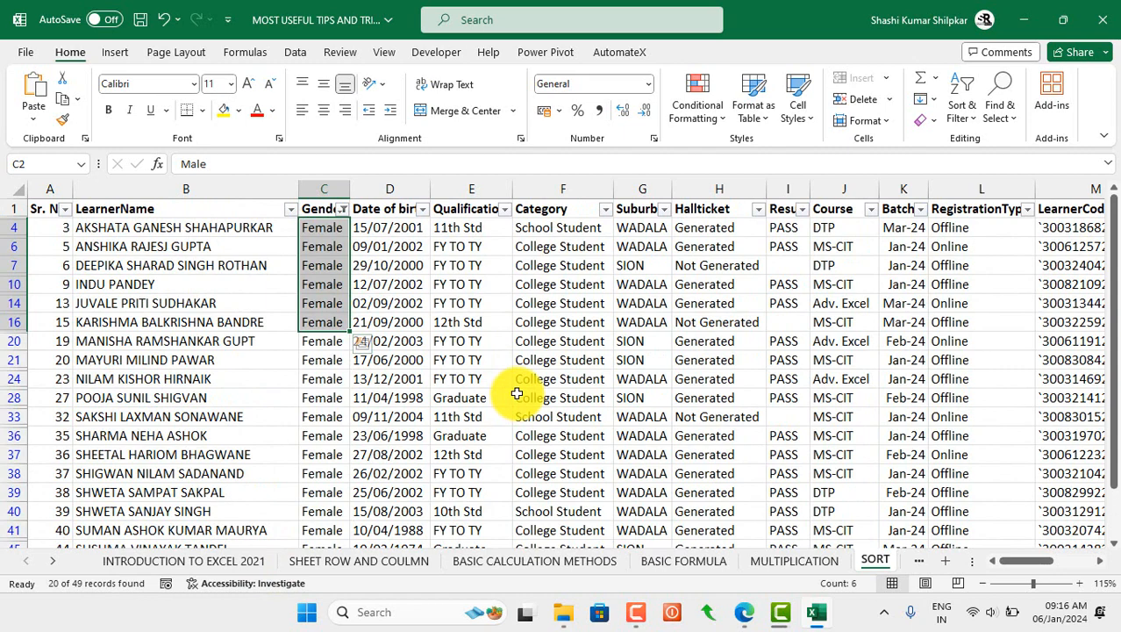
# Step: Reset the Gender filter to include all values so every learner record is listed
pyautogui.click(341, 208)
pyautogui.click(183, 414)
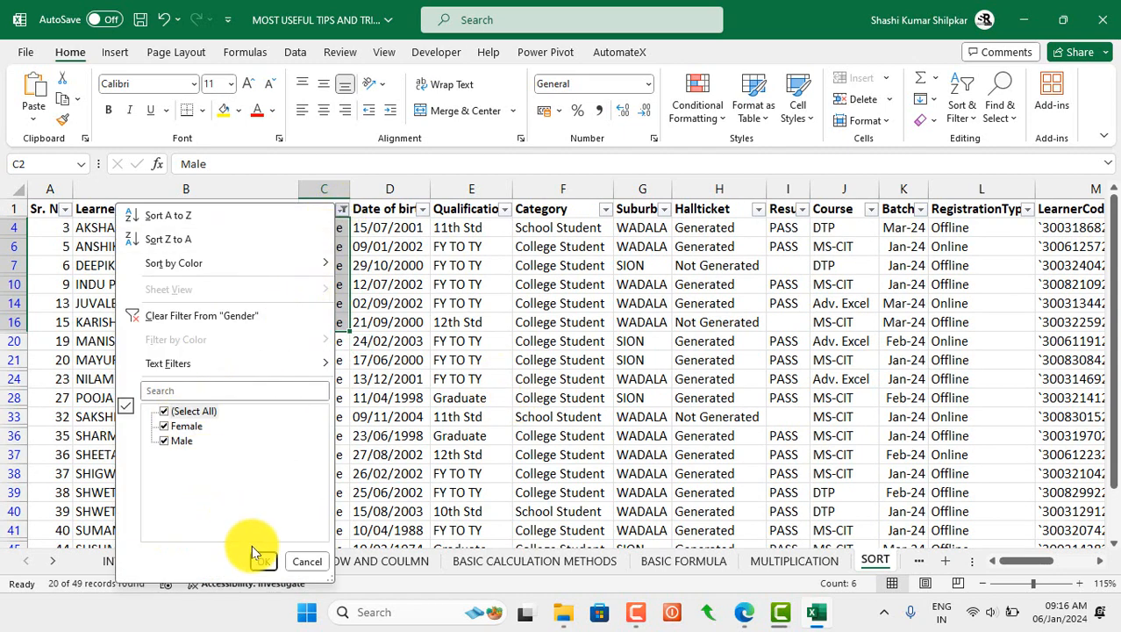
pyautogui.click(263, 561)
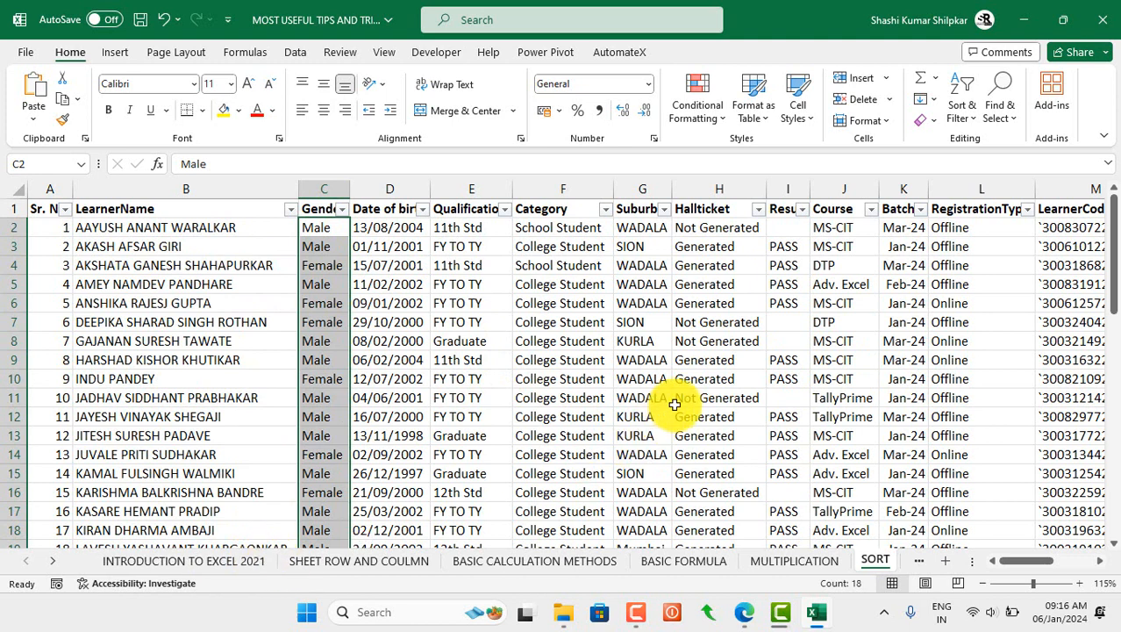
pyautogui.click(673, 399)
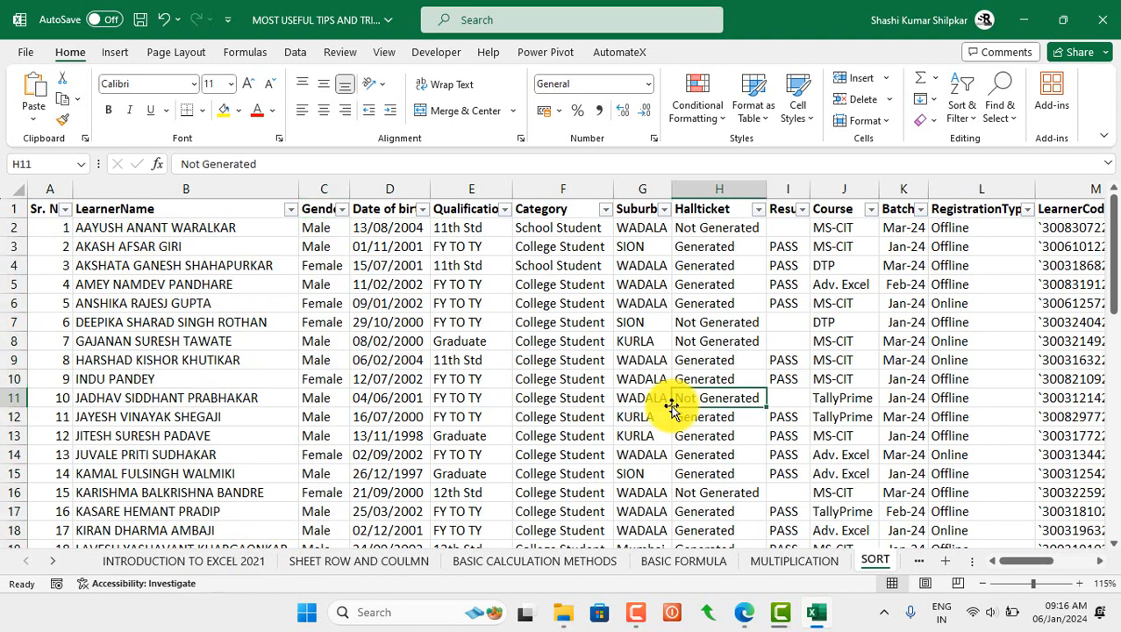
# Step: Filter the Qualification column to show only FY TO TY learners and look through the filtered records
pyautogui.click(506, 210)
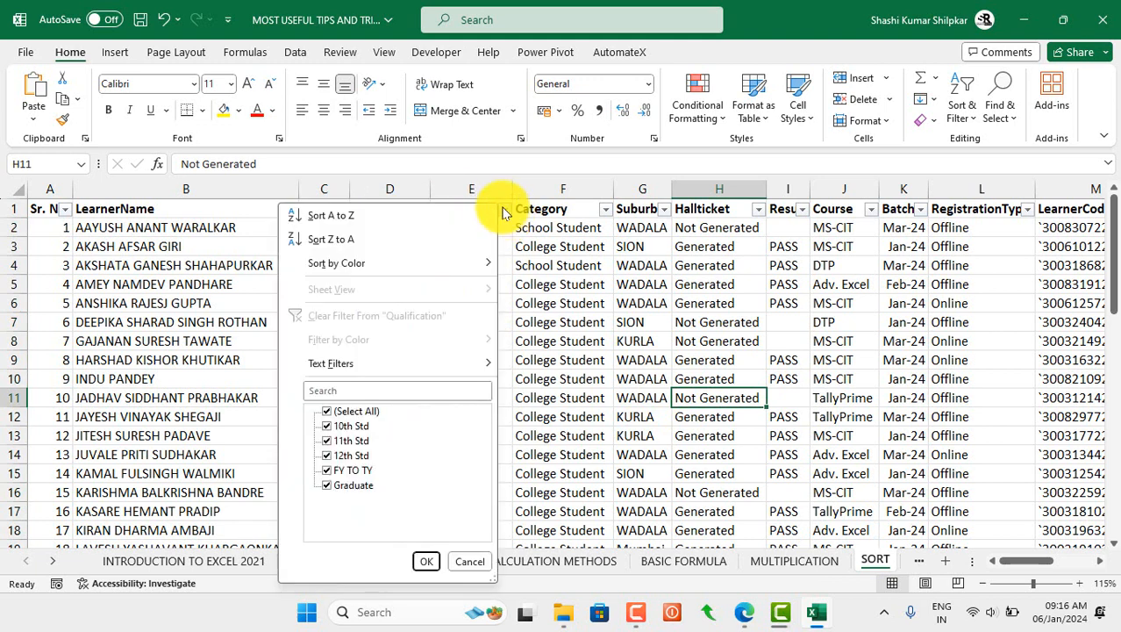
pyautogui.click(327, 411)
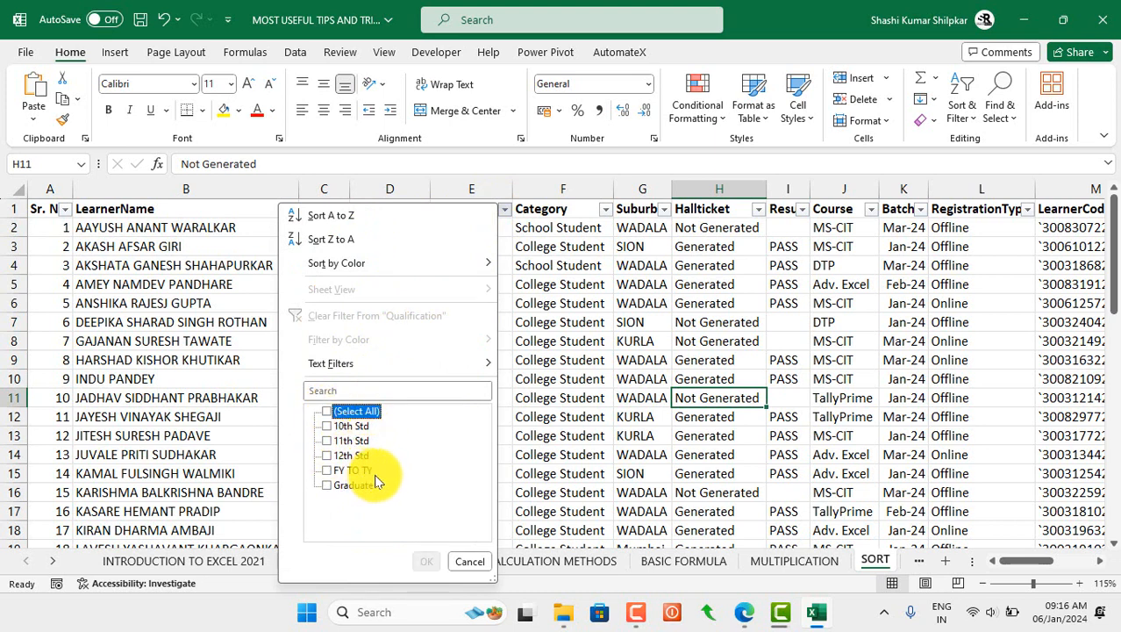
pyautogui.click(327, 472)
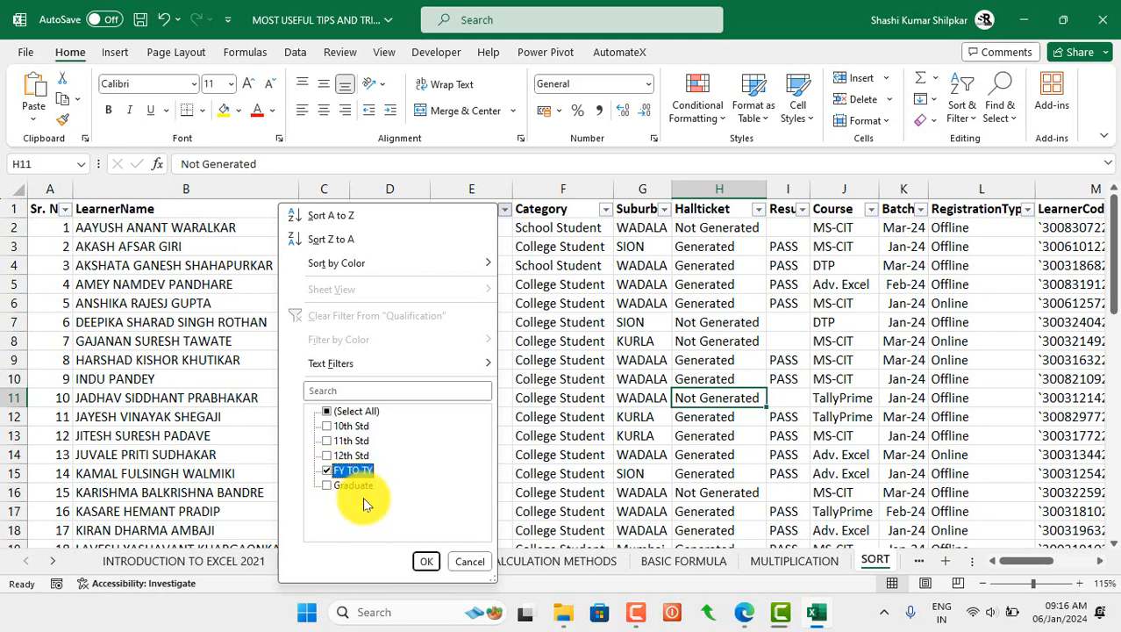
pyautogui.click(427, 561)
pyautogui.scroll(-3, 605, 399)
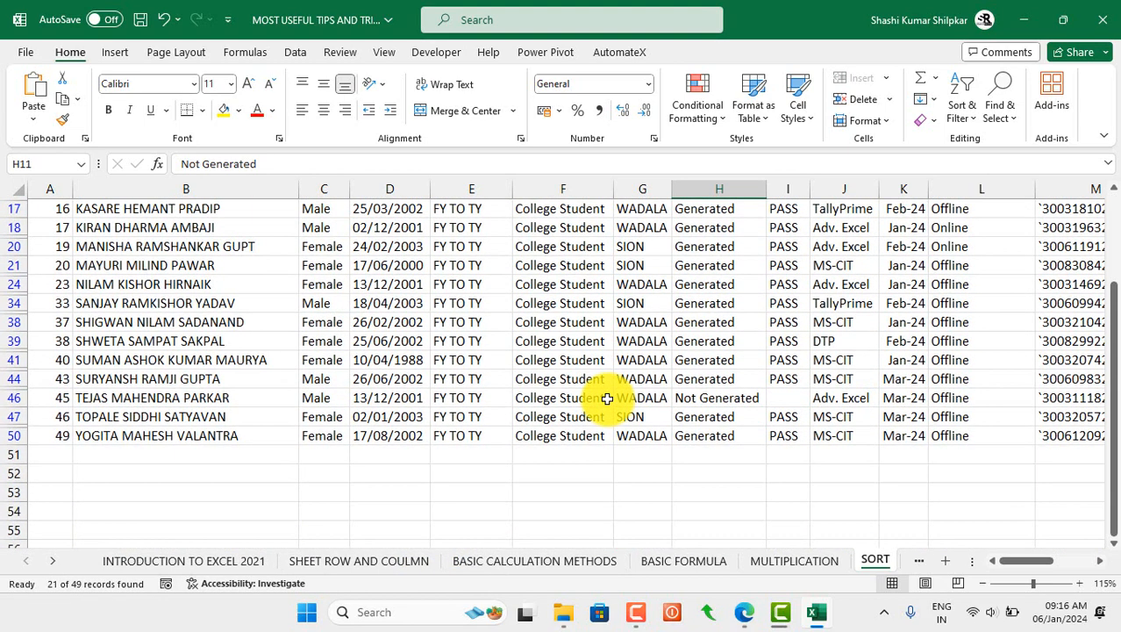
pyautogui.scroll(3, 605, 397)
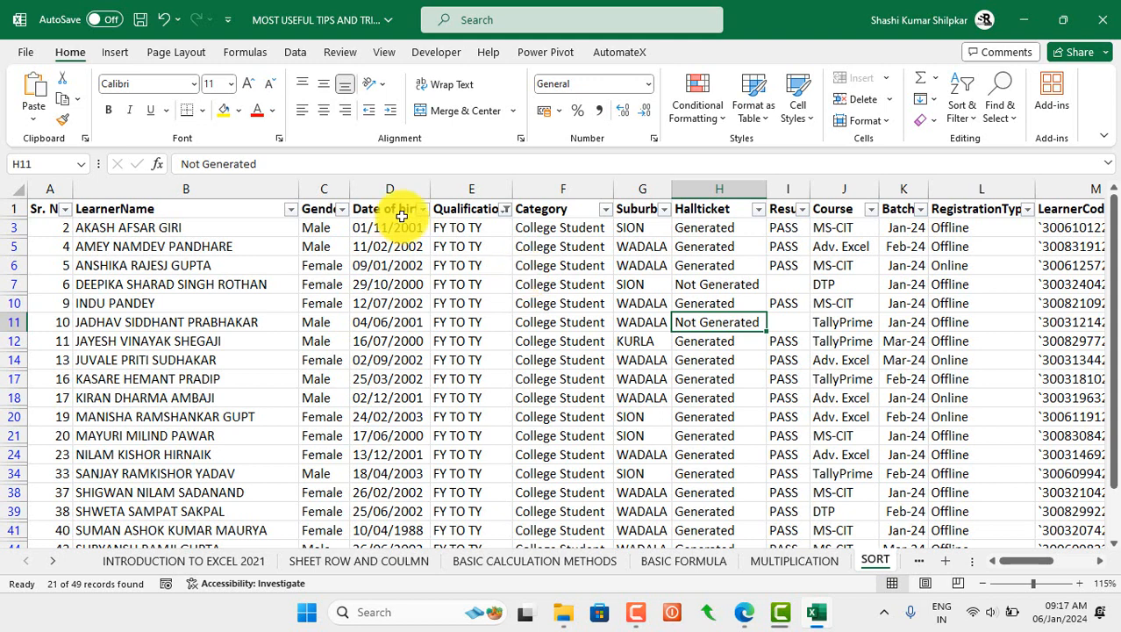
# Step: Change the Qualification filter to show only Graduate learners
pyautogui.click(505, 213)
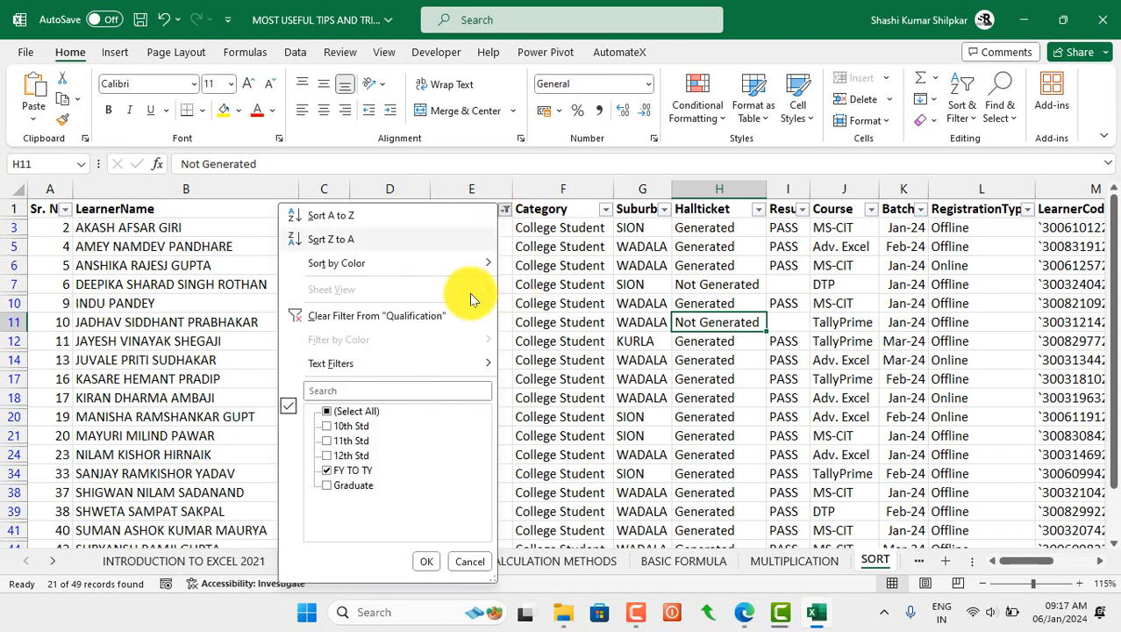
pyautogui.click(328, 471)
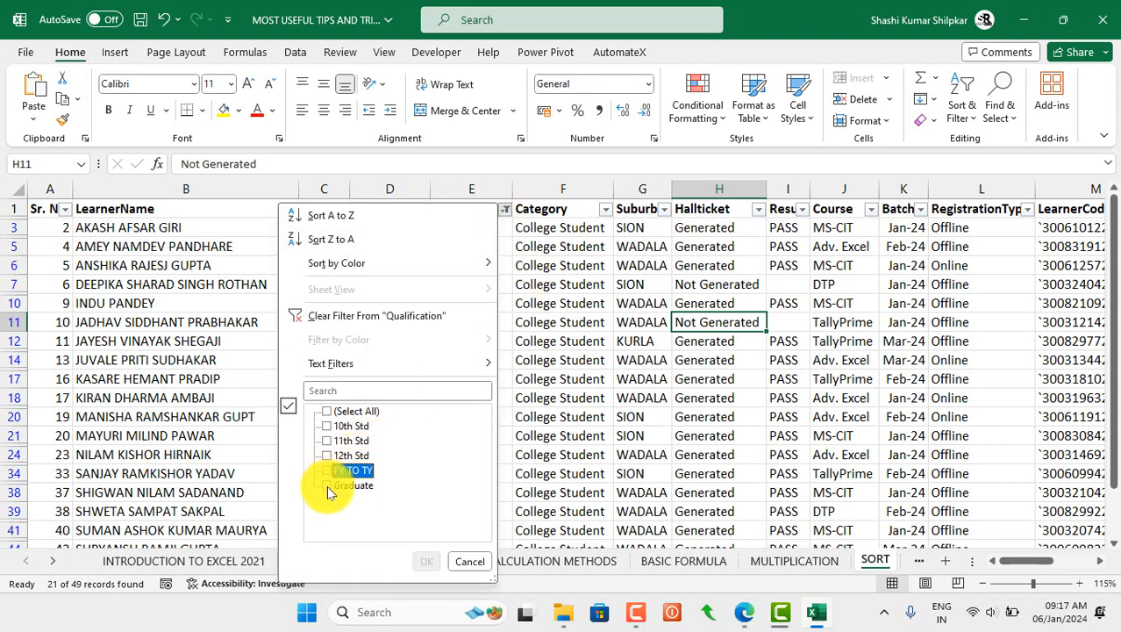
pyautogui.click(328, 485)
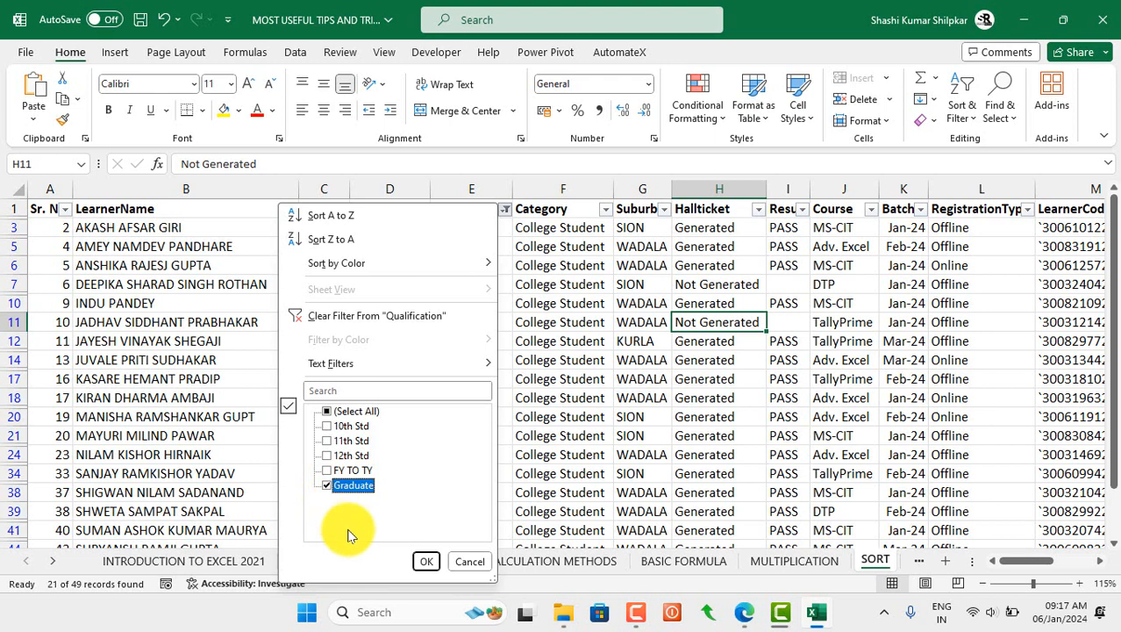
pyautogui.click(426, 561)
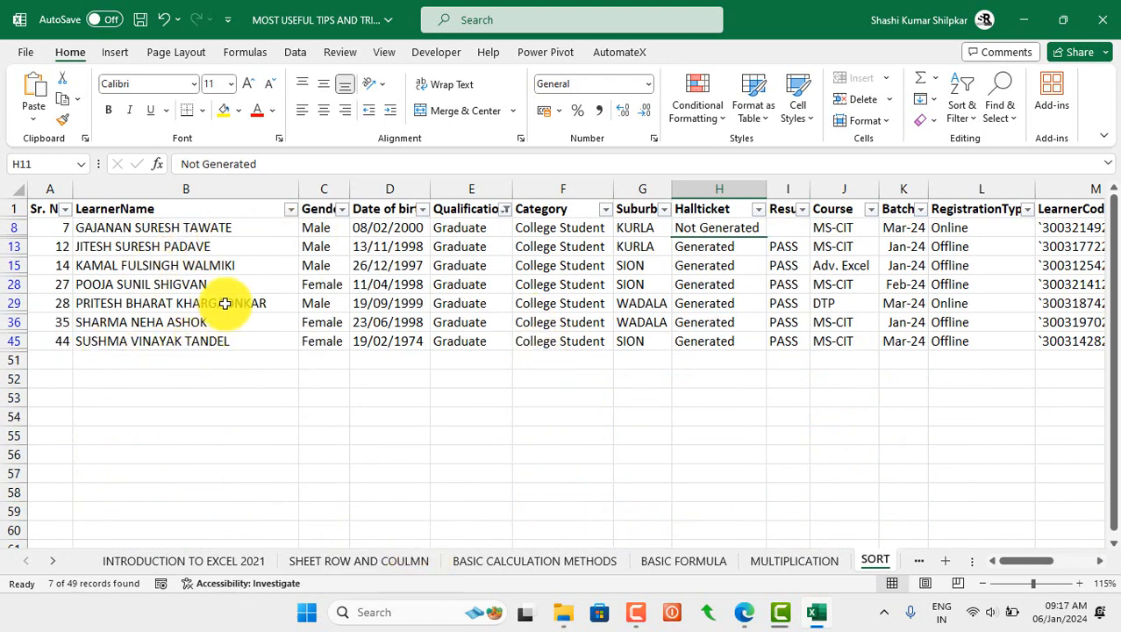
# Step: Change the Qualification filter from Graduate to show only 12th Std learners
pyautogui.click(506, 209)
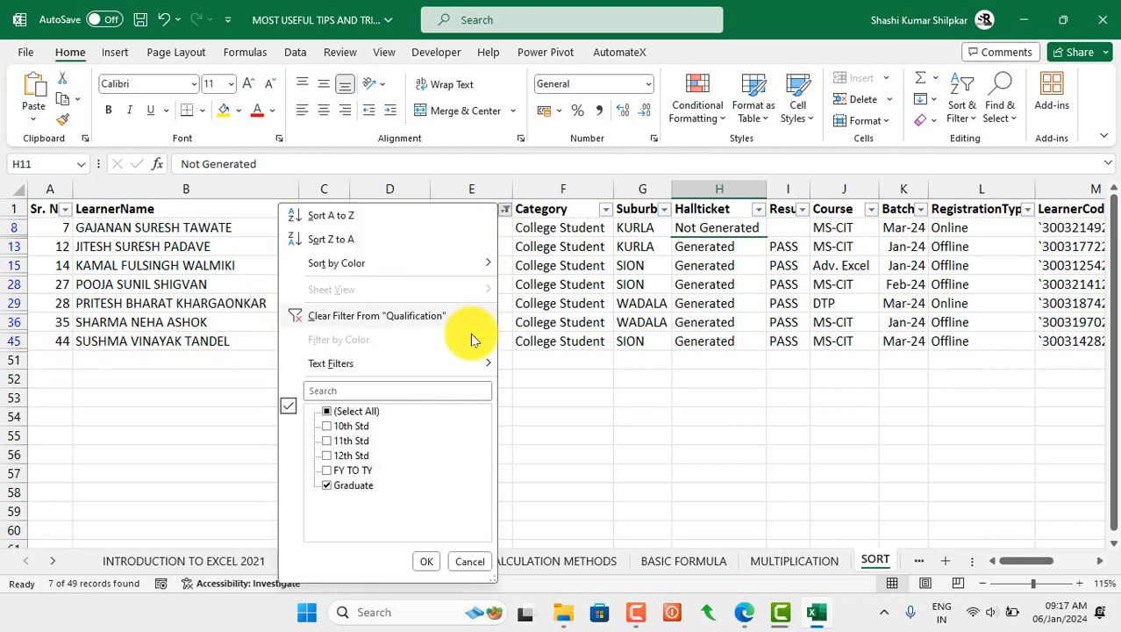
pyautogui.click(326, 485)
pyautogui.click(326, 455)
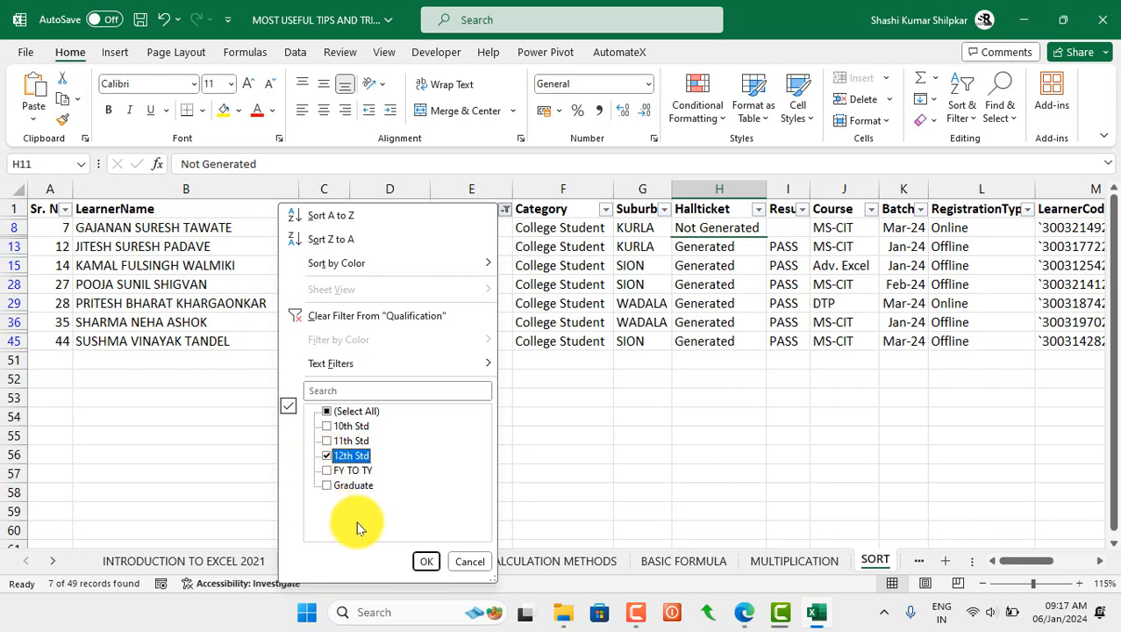
pyautogui.click(422, 559)
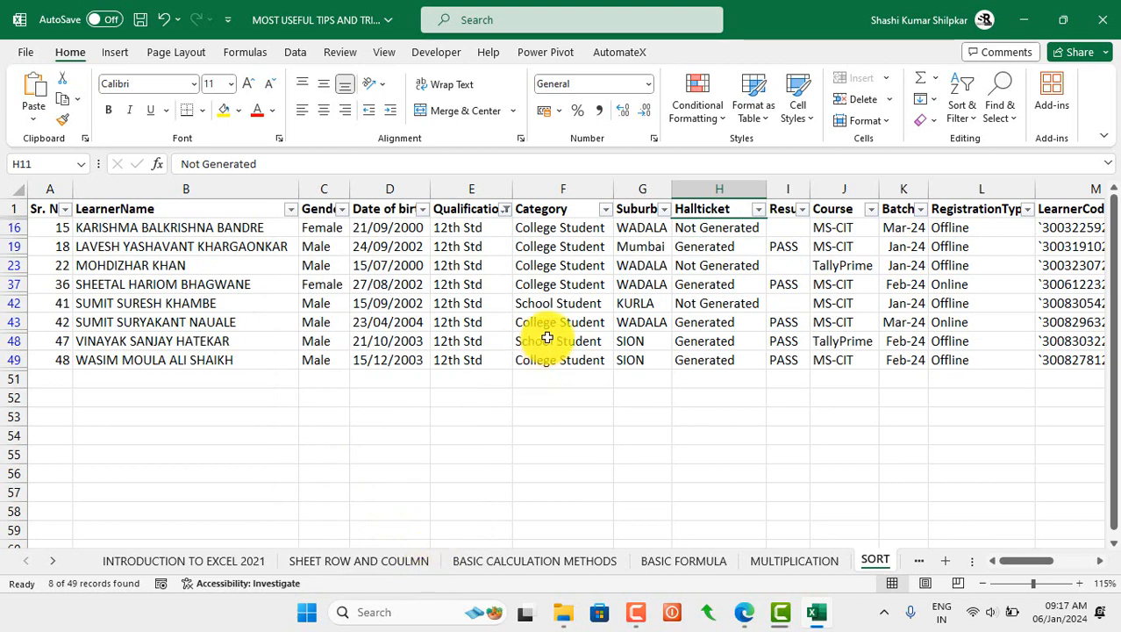
# Step: Reset the Qualification filter to include all values
pyautogui.click(501, 213)
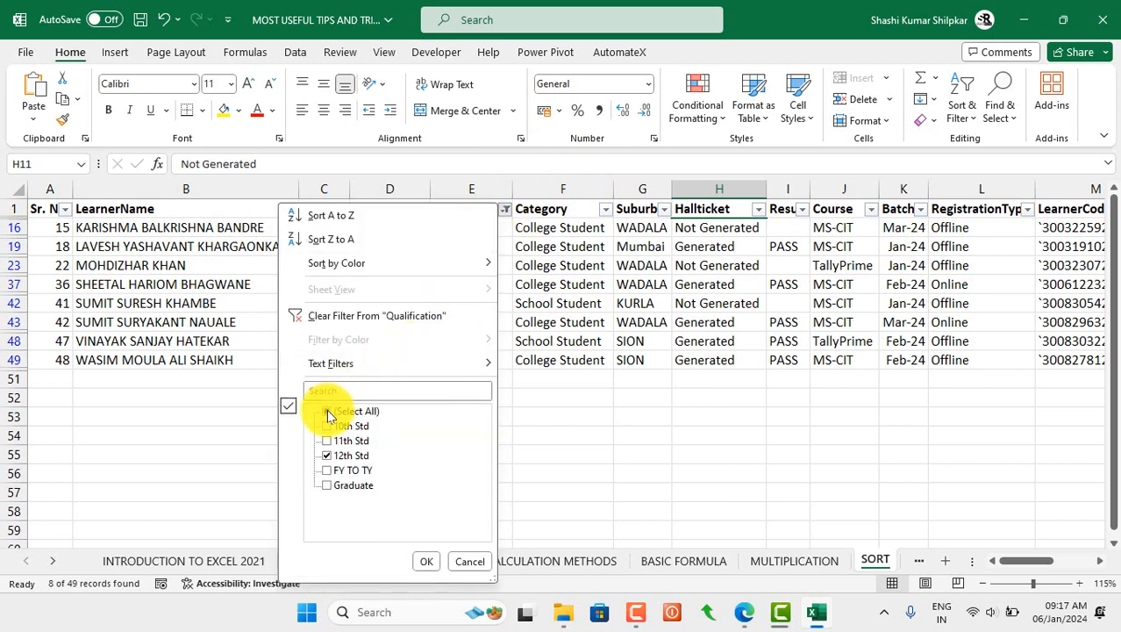
pyautogui.click(326, 410)
pyautogui.click(430, 562)
# Step: Filter the Suburb column to show only WADALA learners and look through the filtered records
pyautogui.click(642, 449)
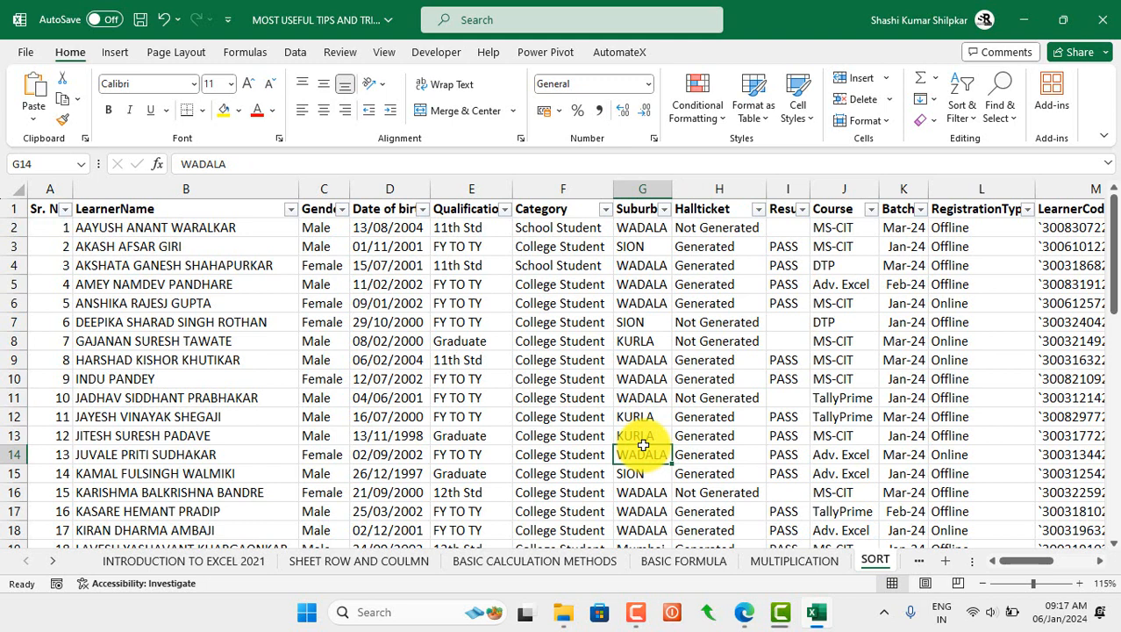
pyautogui.click(664, 210)
pyautogui.click(487, 411)
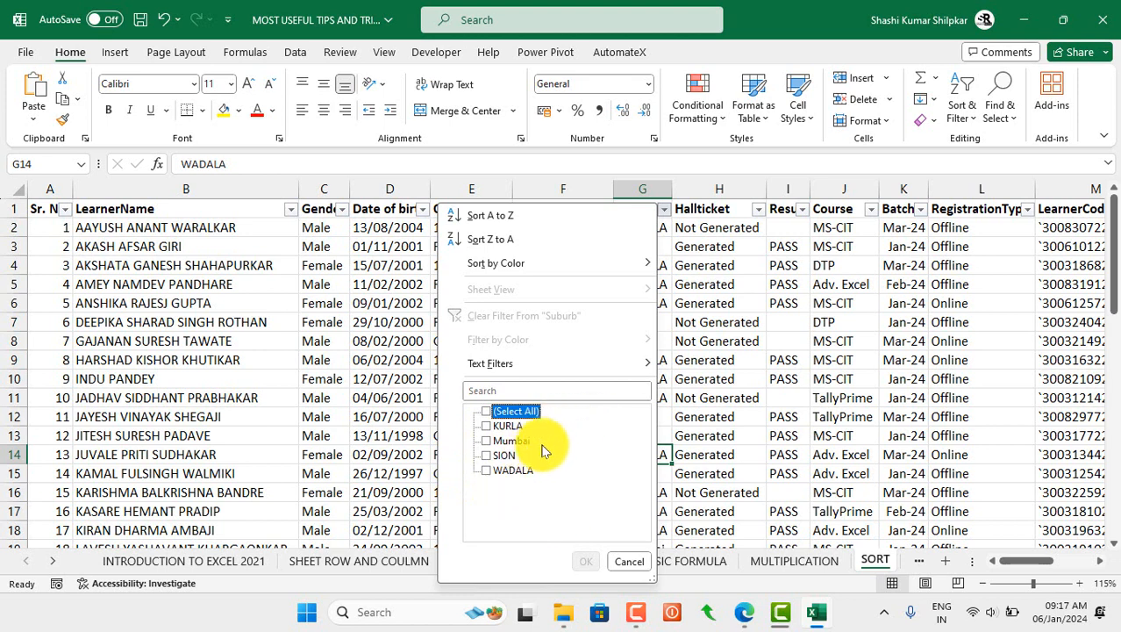
pyautogui.click(485, 469)
pyautogui.click(580, 571)
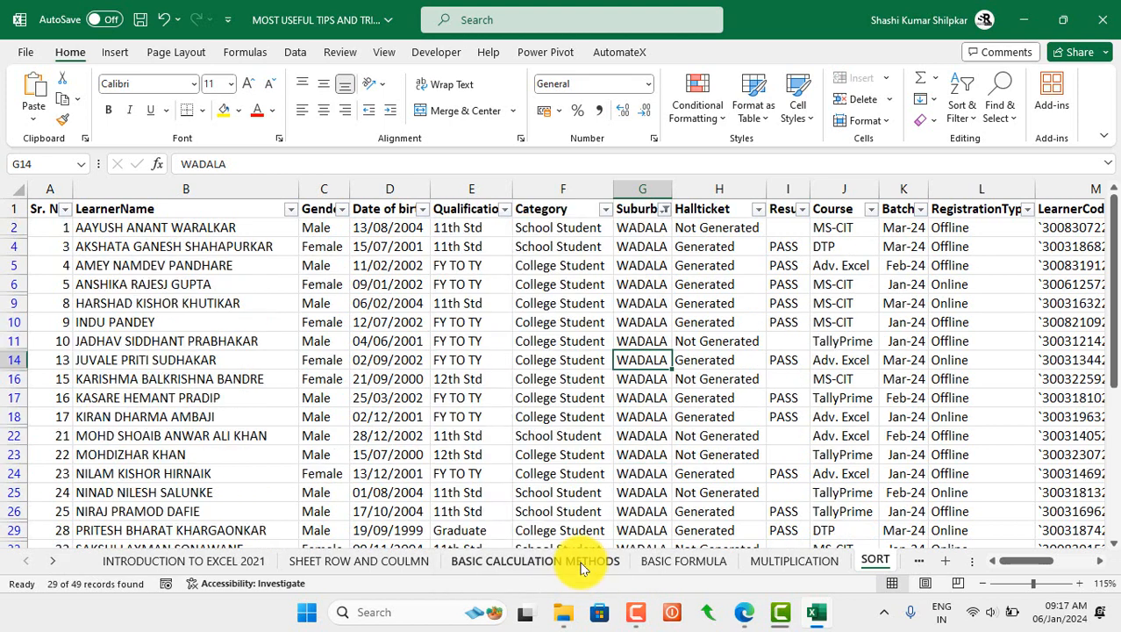
pyautogui.scroll(-5, 687, 387)
pyautogui.scroll(-1, 687, 387)
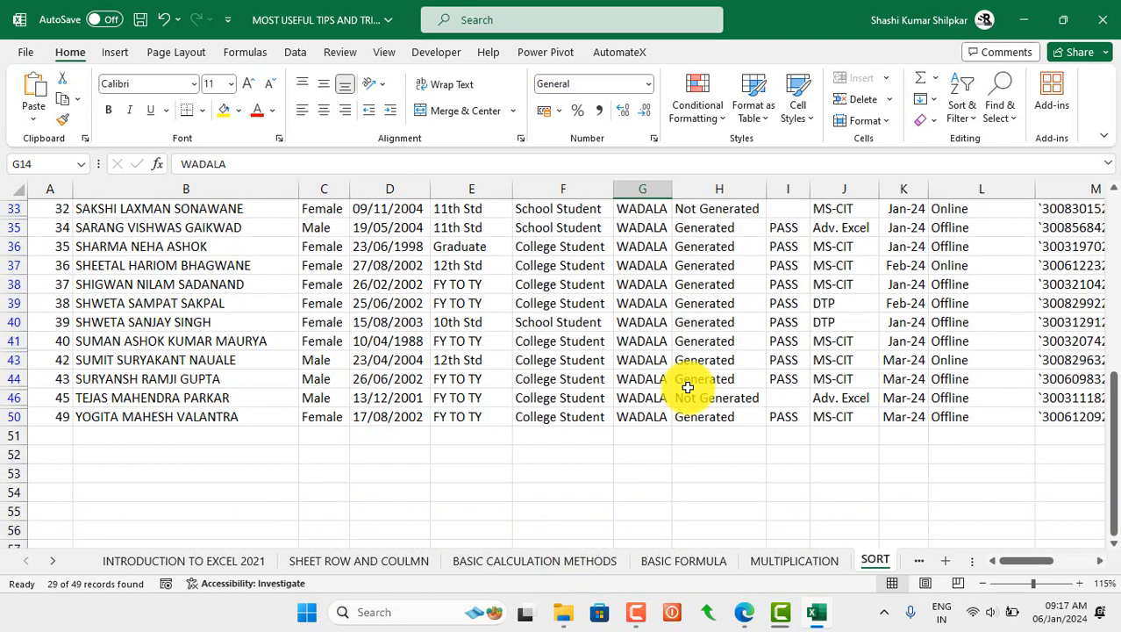
pyautogui.scroll(6, 687, 387)
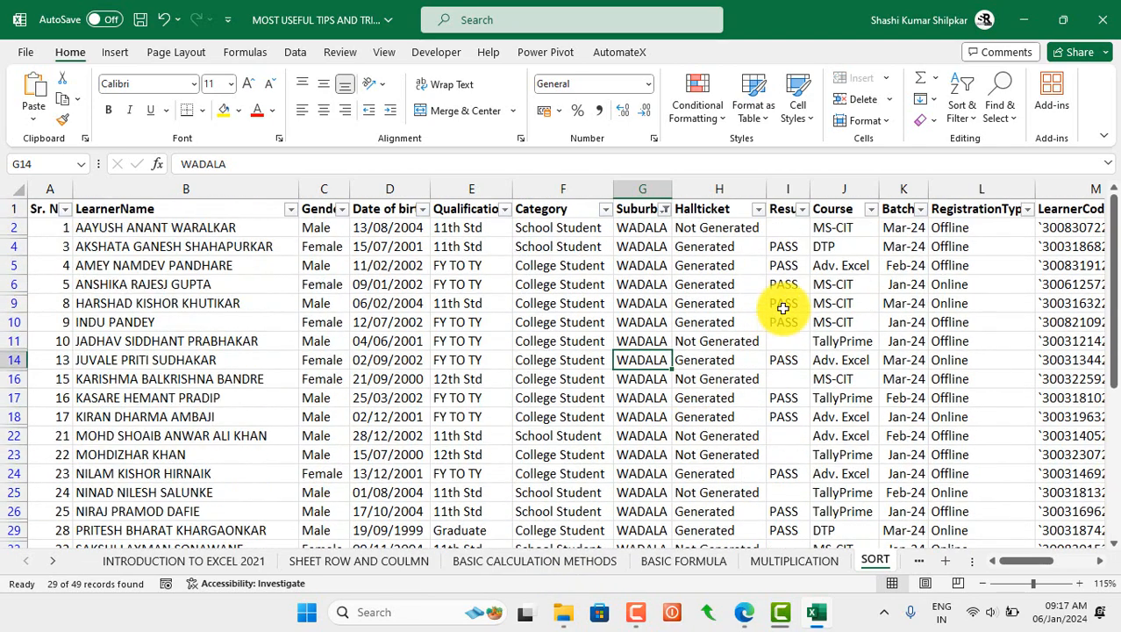
# Step: Change the Suburb filter from WADALA to show only KURLA learners
pyautogui.click(665, 215)
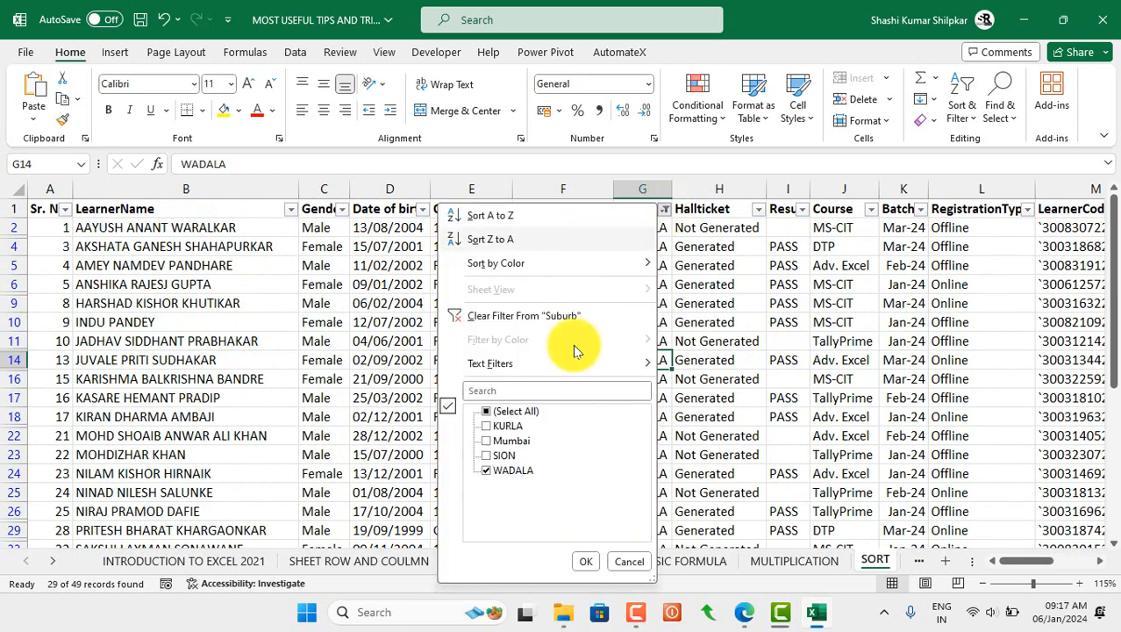
pyautogui.click(486, 470)
pyautogui.click(487, 426)
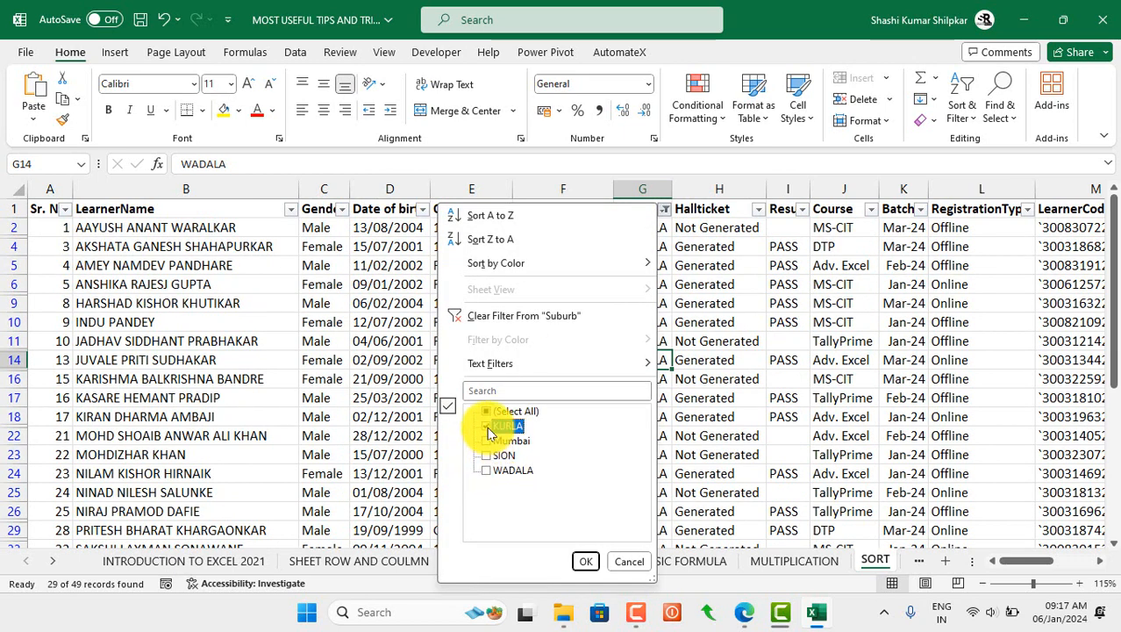
pyautogui.click(582, 561)
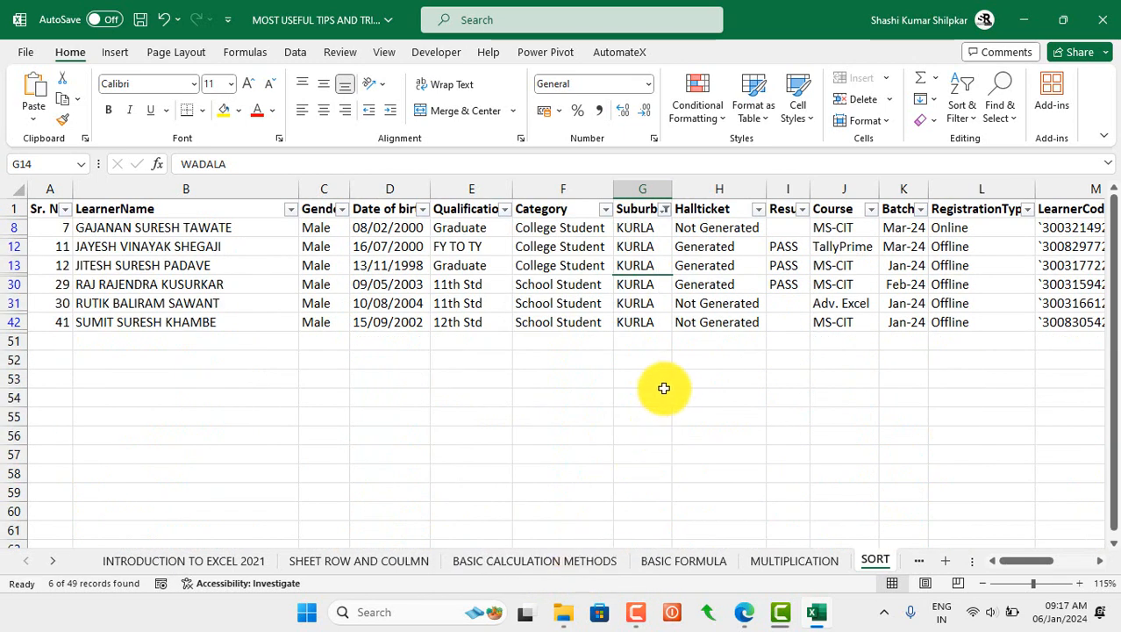
# Step: Reset the Suburb filter to include all values and look over the Hallticket values and the Course heading
pyautogui.click(665, 209)
pyautogui.click(491, 413)
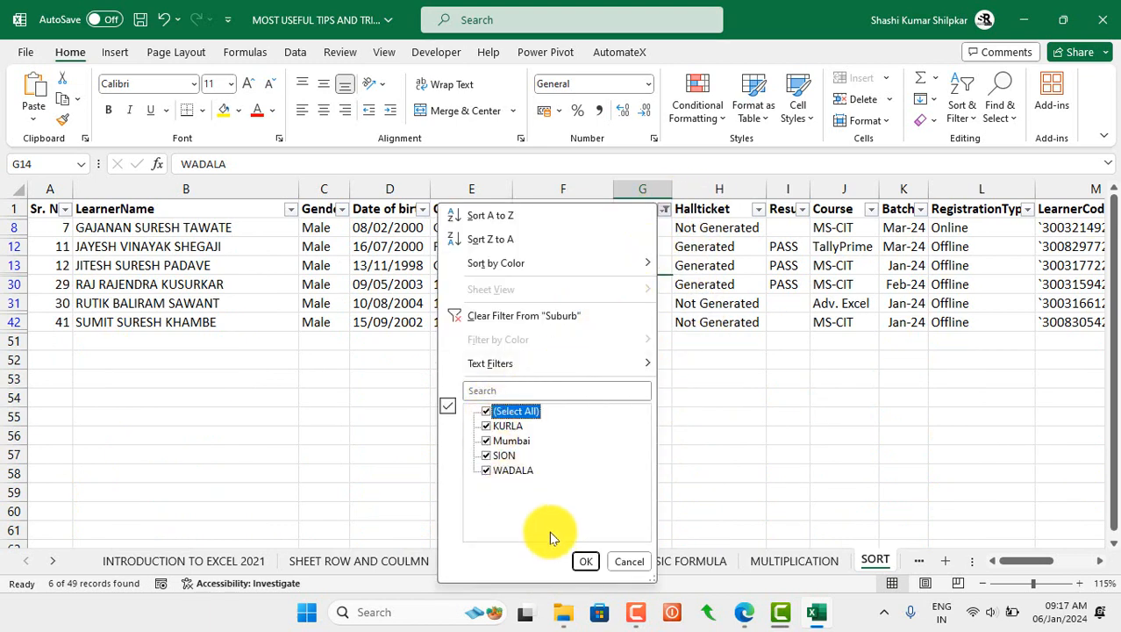
pyautogui.click(587, 562)
pyautogui.click(718, 212)
pyautogui.moveTo(719, 245); pyautogui.dragTo(715, 454)
pyautogui.click(722, 362)
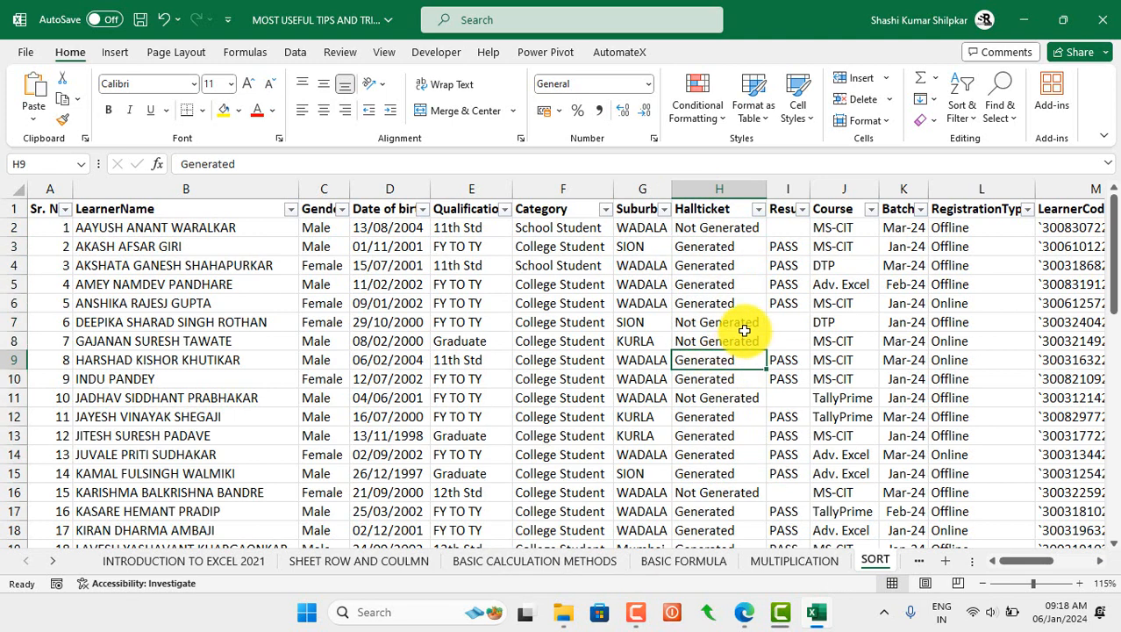
pyautogui.click(746, 283)
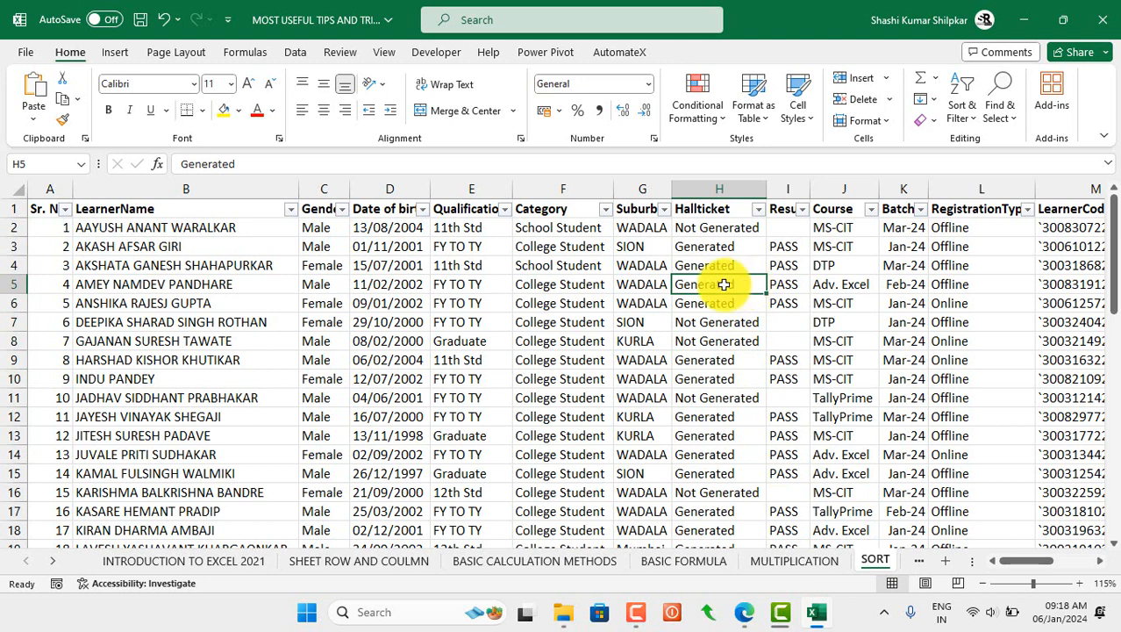
pyautogui.click(844, 214)
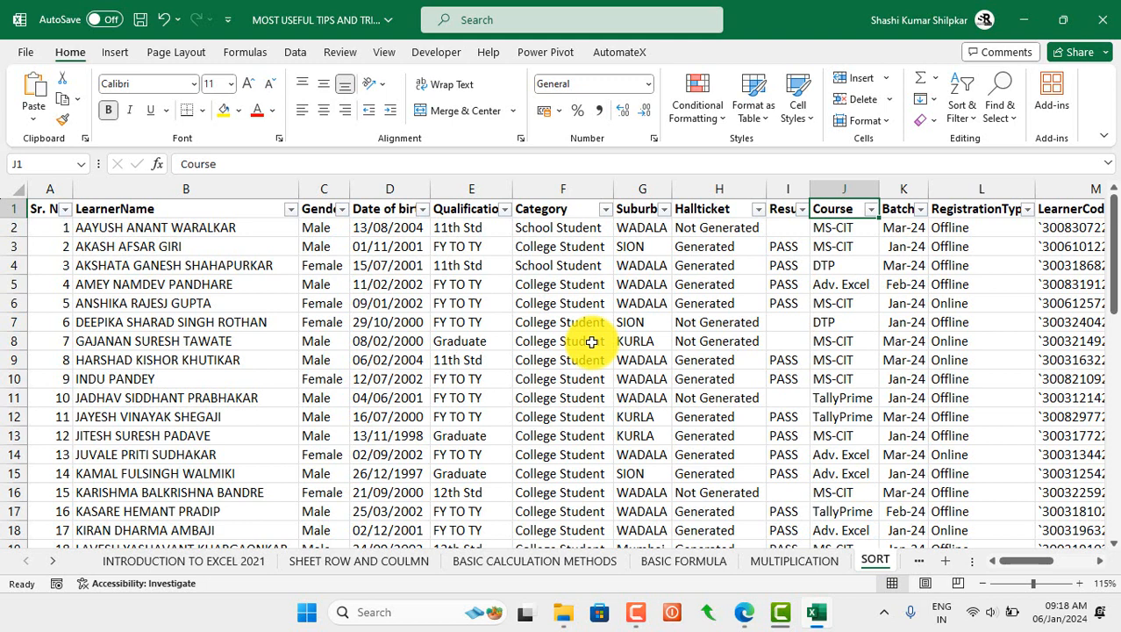
# Step: Filter the Gender column to show only Male learners
pyautogui.click(342, 209)
pyautogui.click(164, 411)
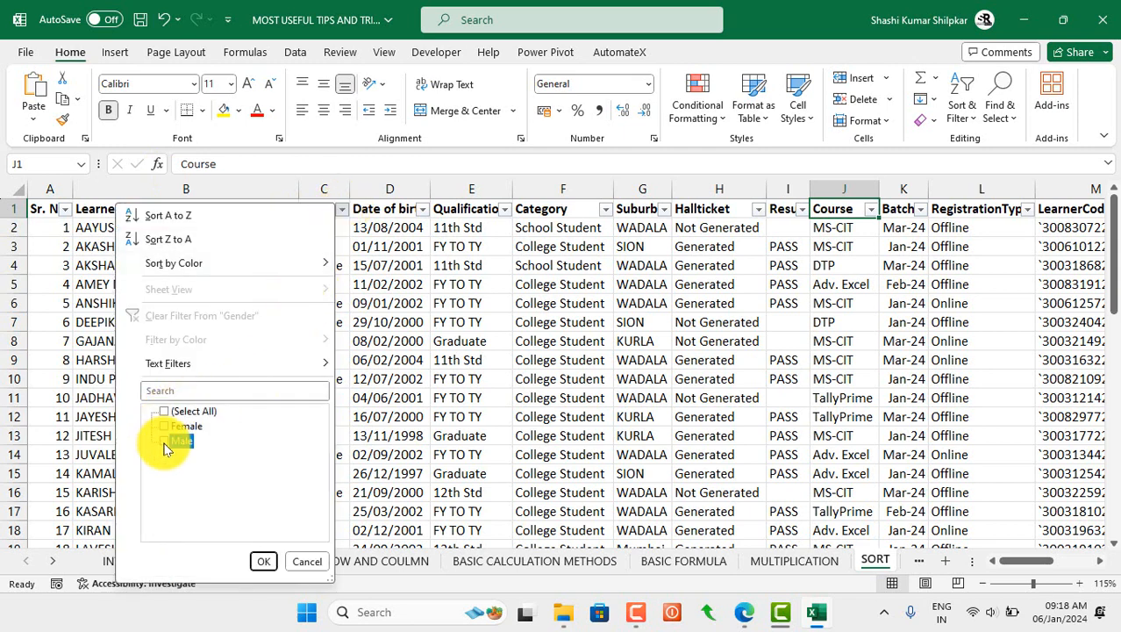
pyautogui.click(164, 441)
pyautogui.click(264, 562)
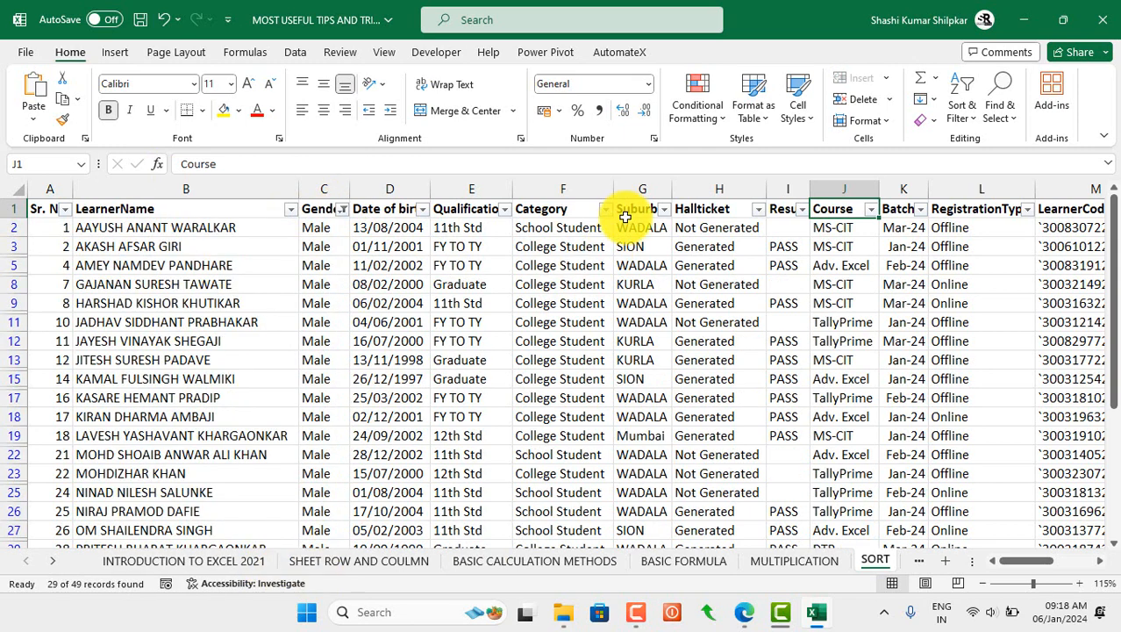
# Step: Filter the Category column of the male learners to show only School Student records
pyautogui.click(606, 209)
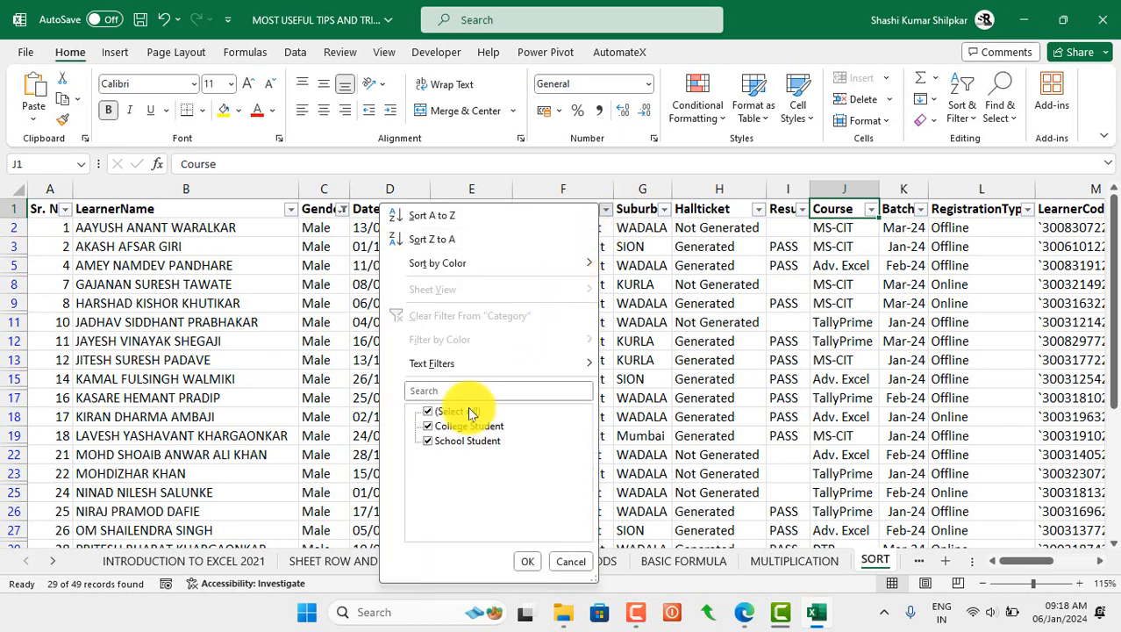
pyautogui.click(429, 411)
pyautogui.click(428, 442)
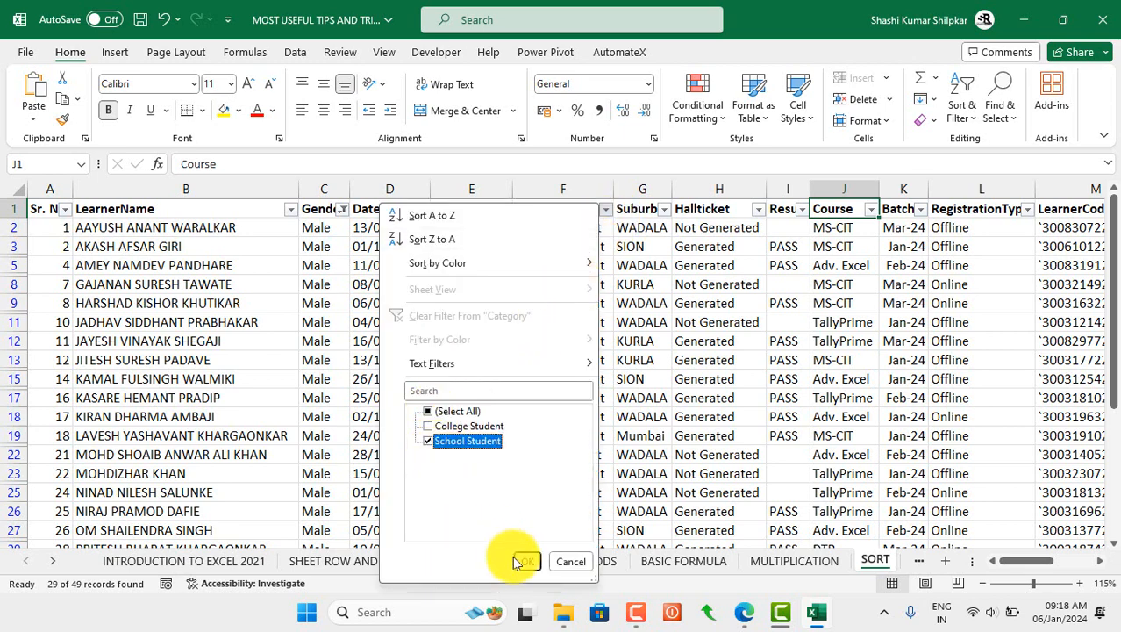
pyautogui.click(526, 562)
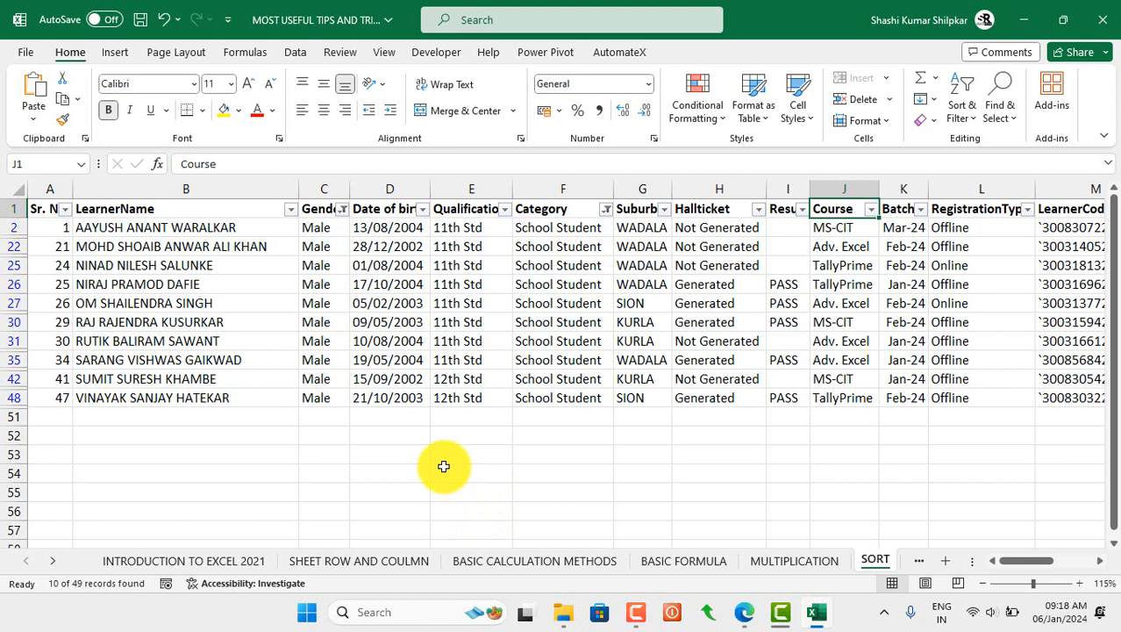
# Step: Narrow the records to the WADALA suburb and check the first row's Gender, Qualification, Category and Suburb values
pyautogui.click(665, 209)
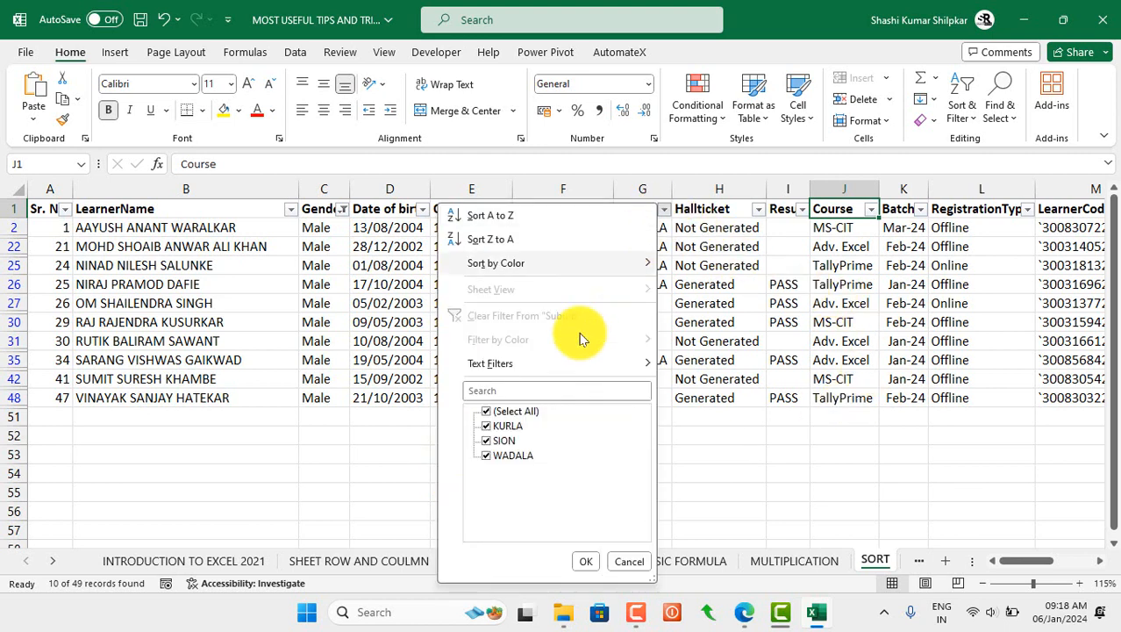
pyautogui.click(501, 413)
pyautogui.click(492, 455)
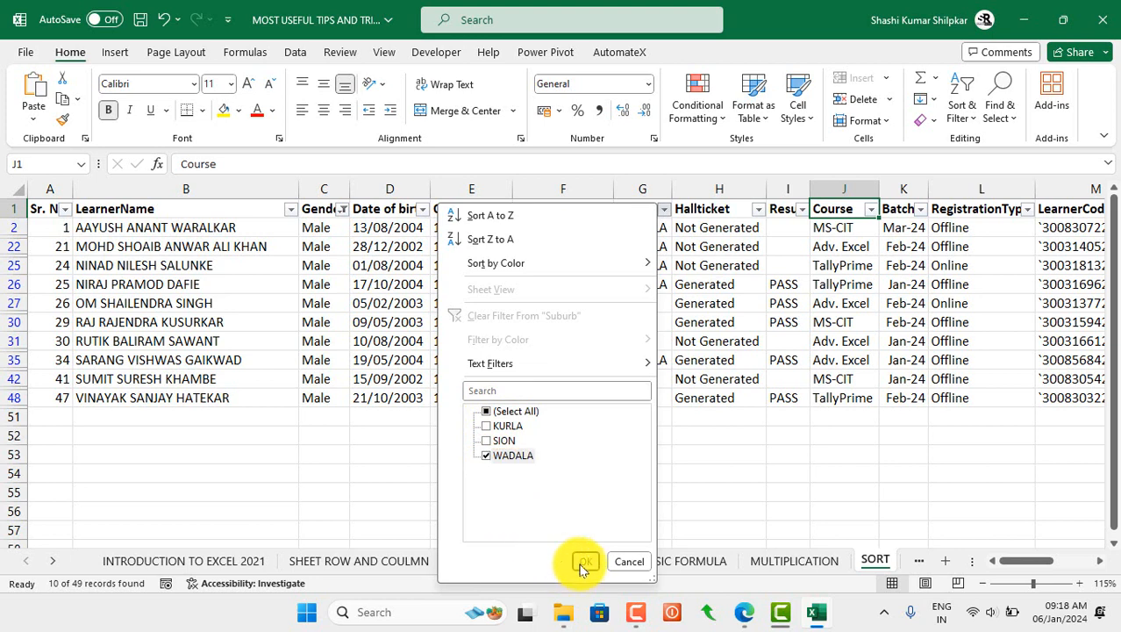
pyautogui.click(585, 562)
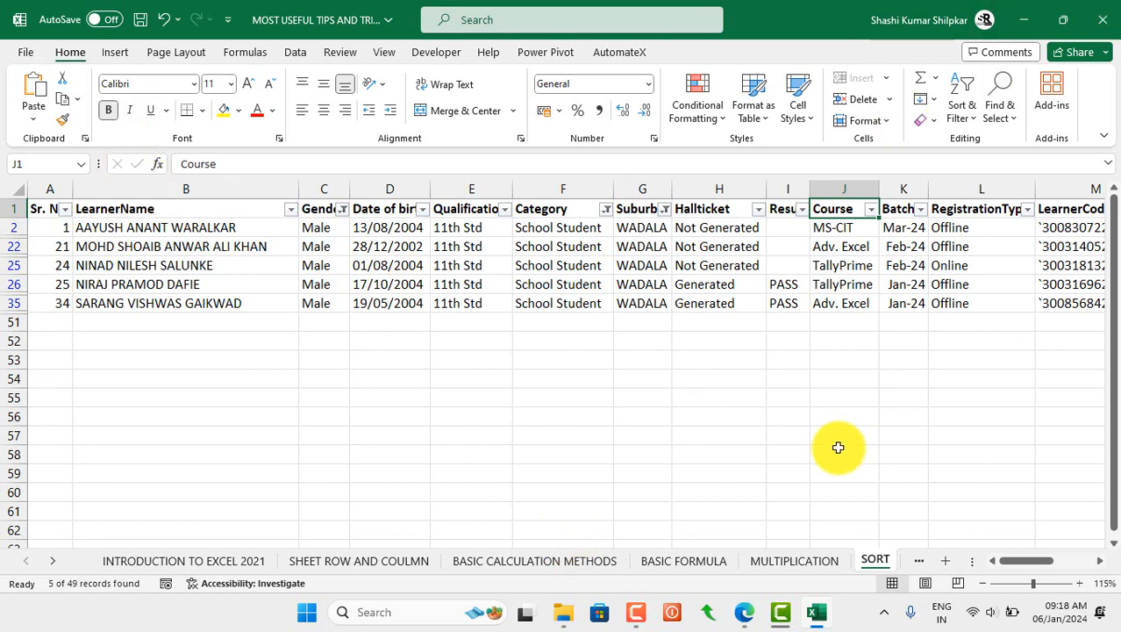
pyautogui.click(328, 230)
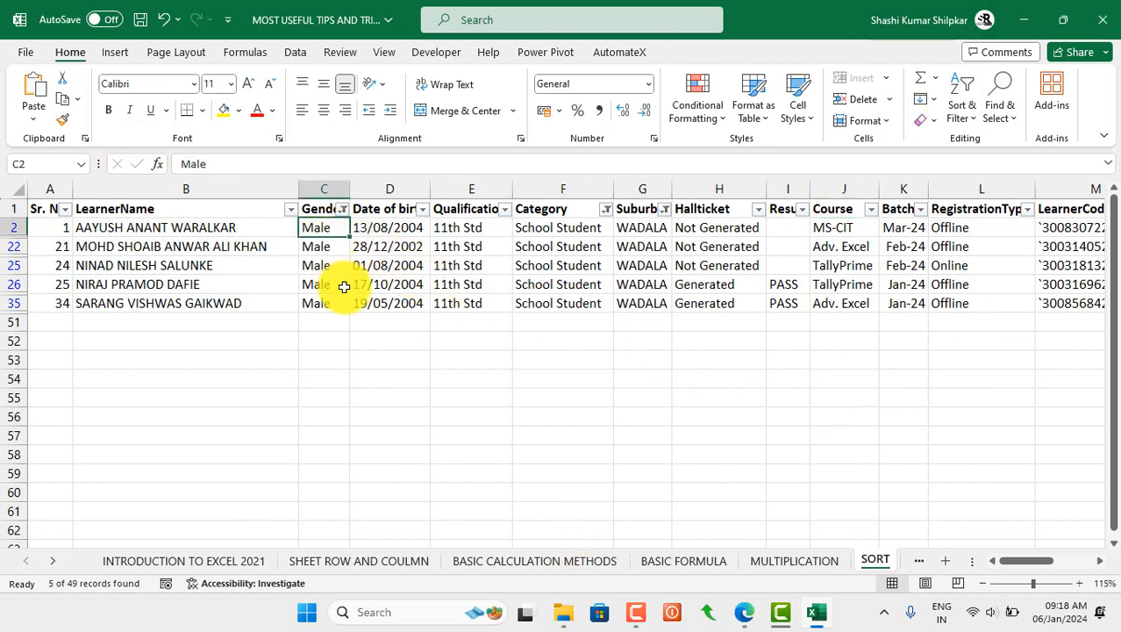
pyautogui.click(486, 232)
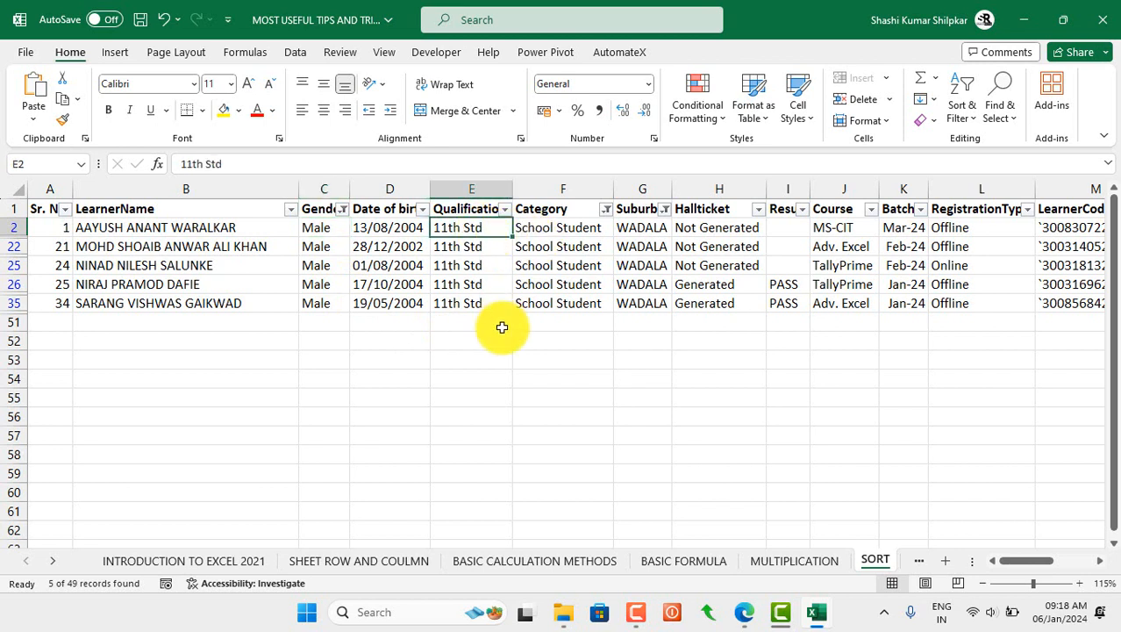
pyautogui.click(569, 228)
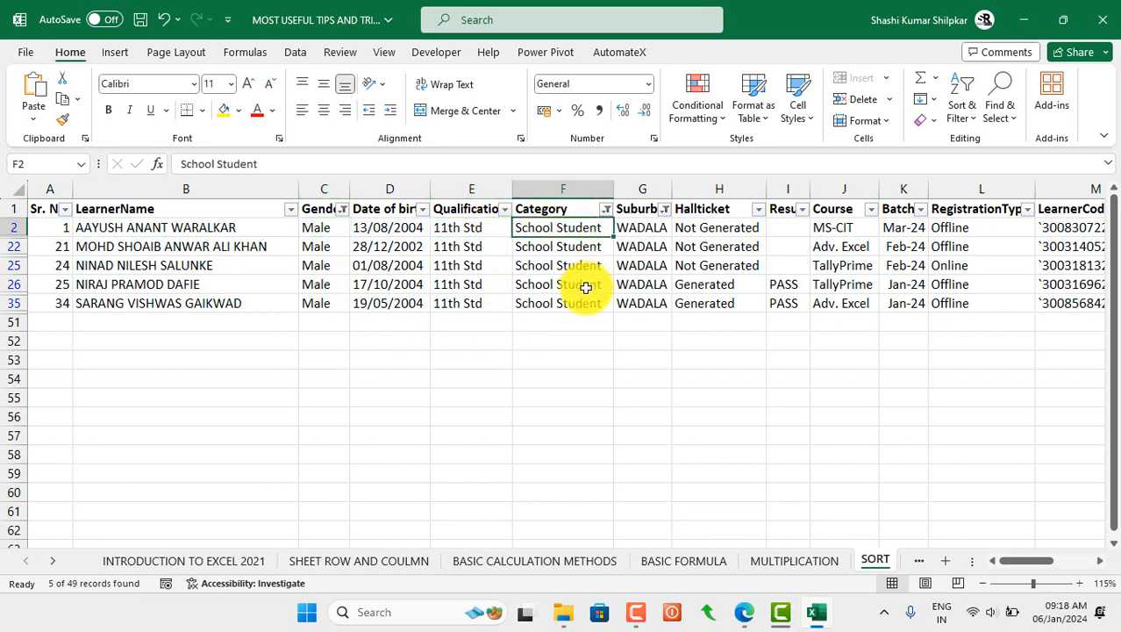
pyautogui.click(654, 230)
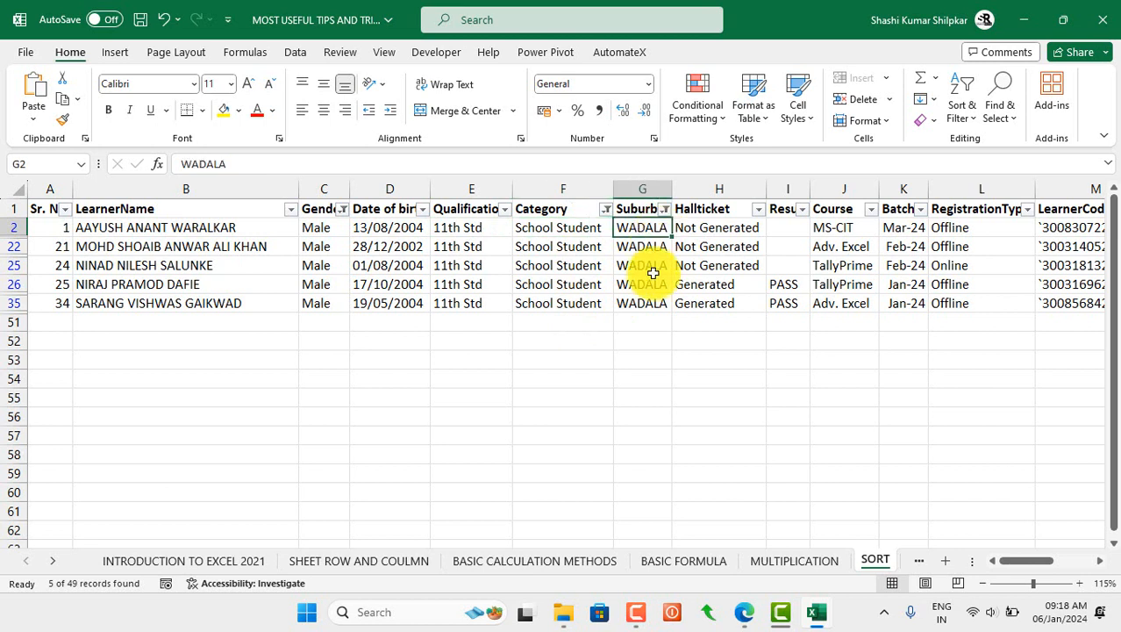